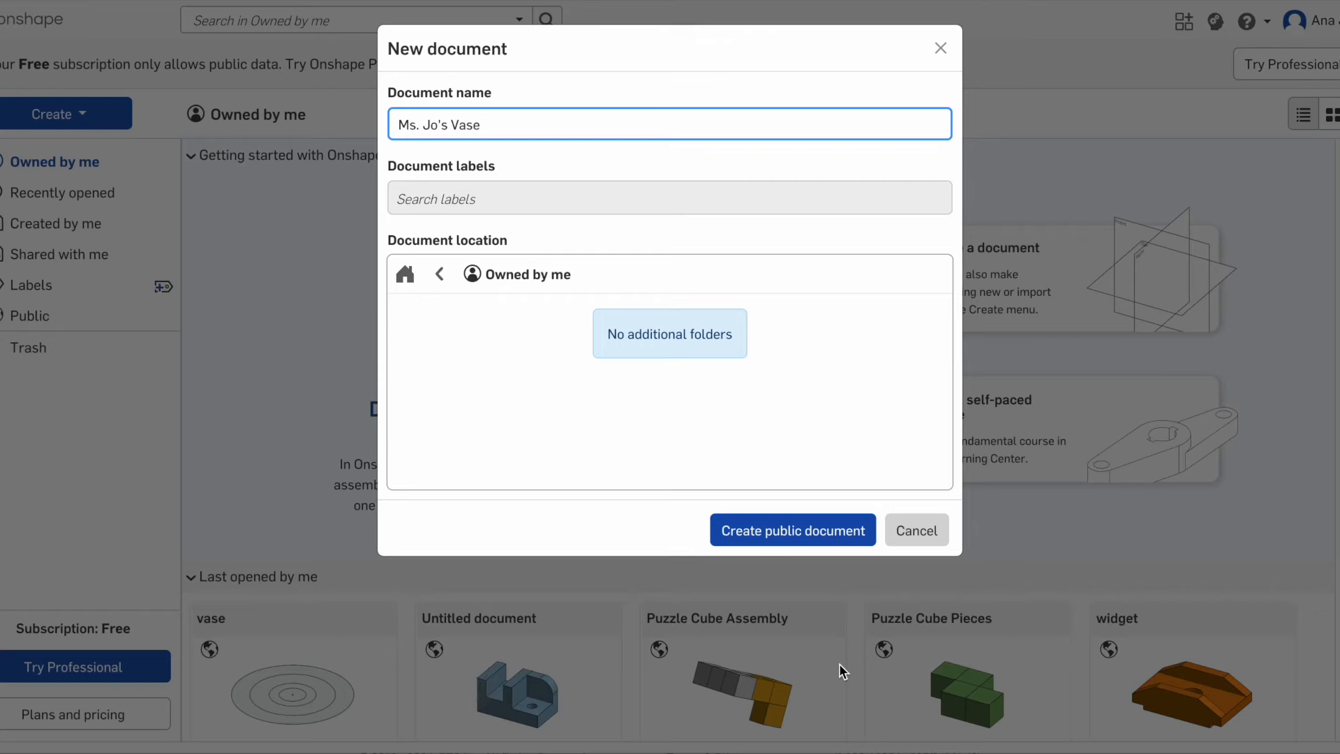
Create the public document for the vase and start a sketch on the Top plane.
click(799, 531)
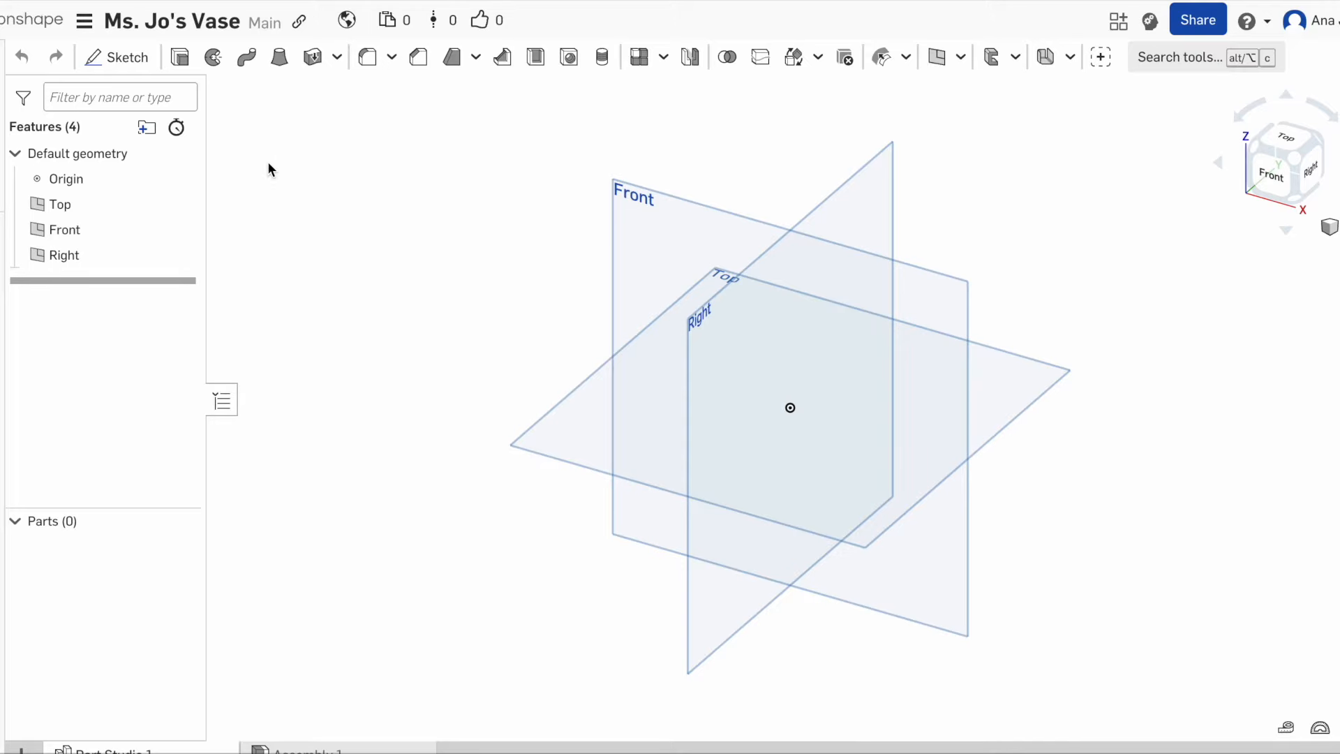
key(shift+s)
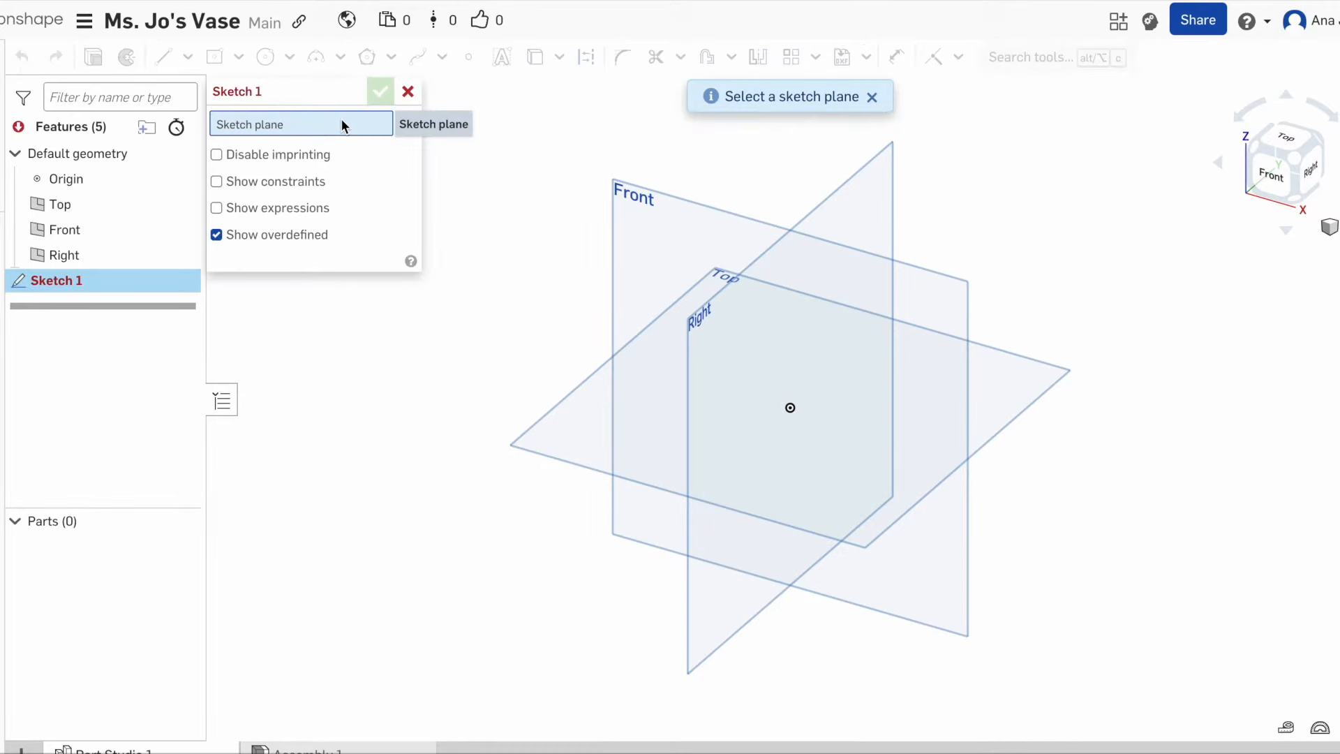
click(576, 406)
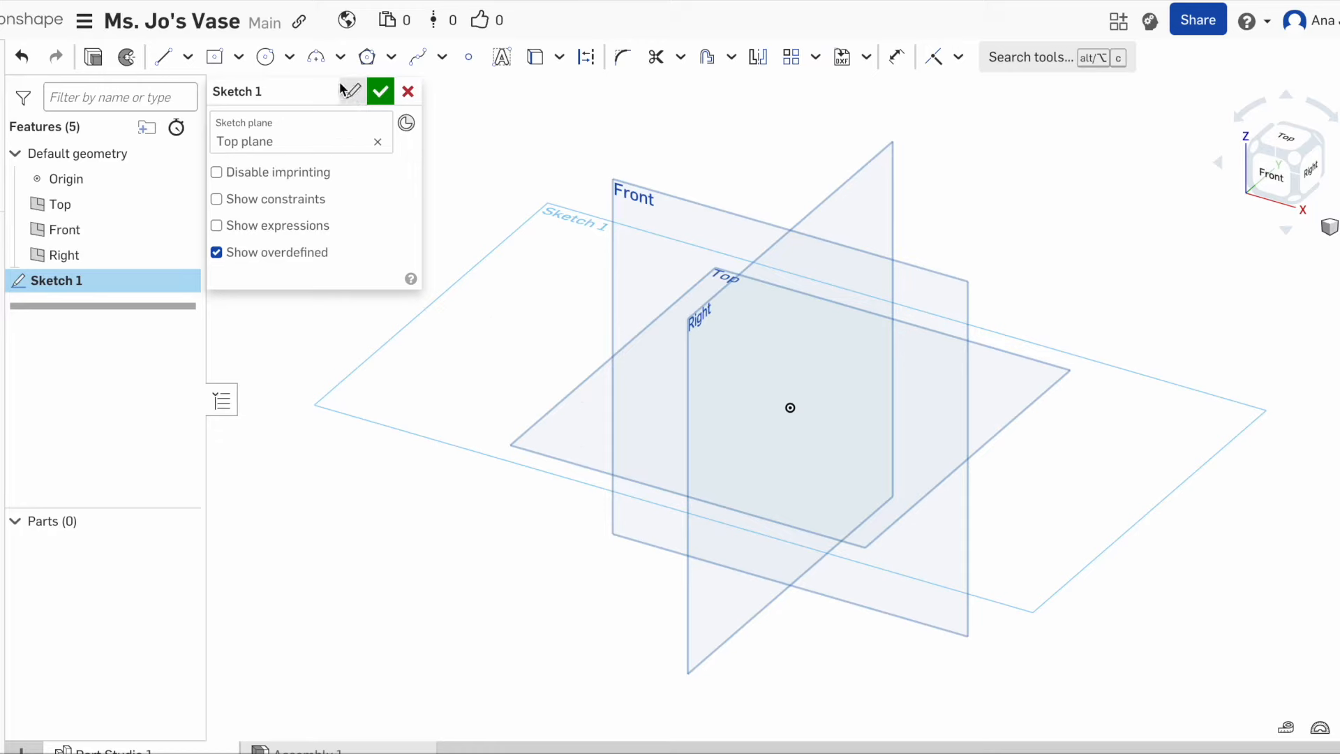
Sketch a circle about 1.98 in in diameter centred on the origin and finish the sketch.
click(238, 56)
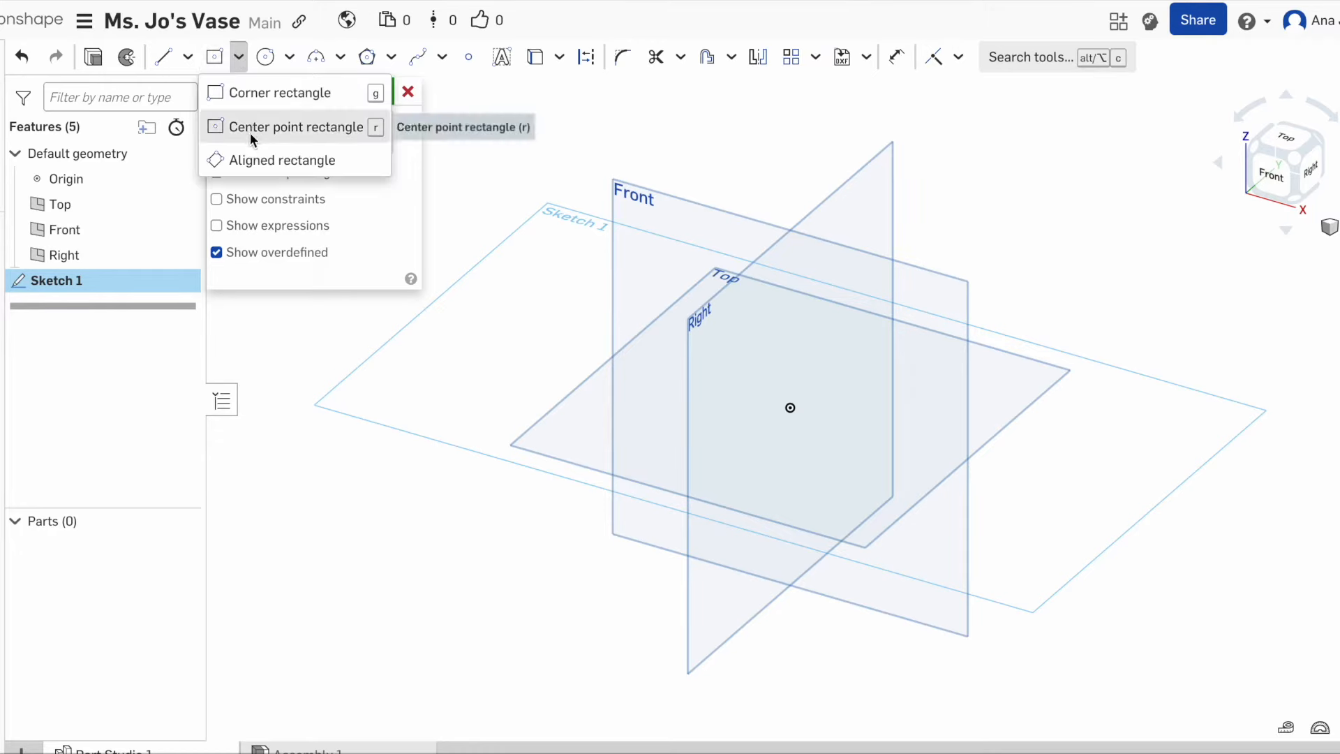
click(333, 94)
click(265, 56)
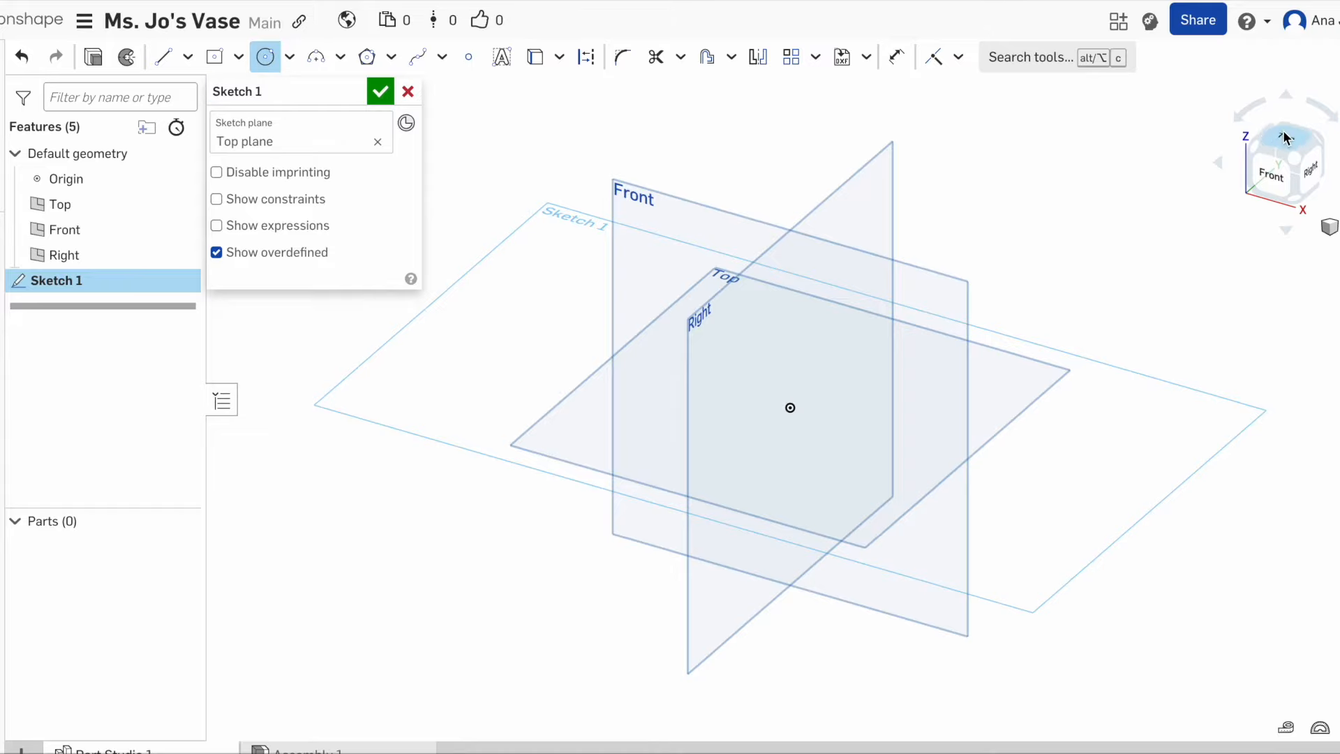
key(n)
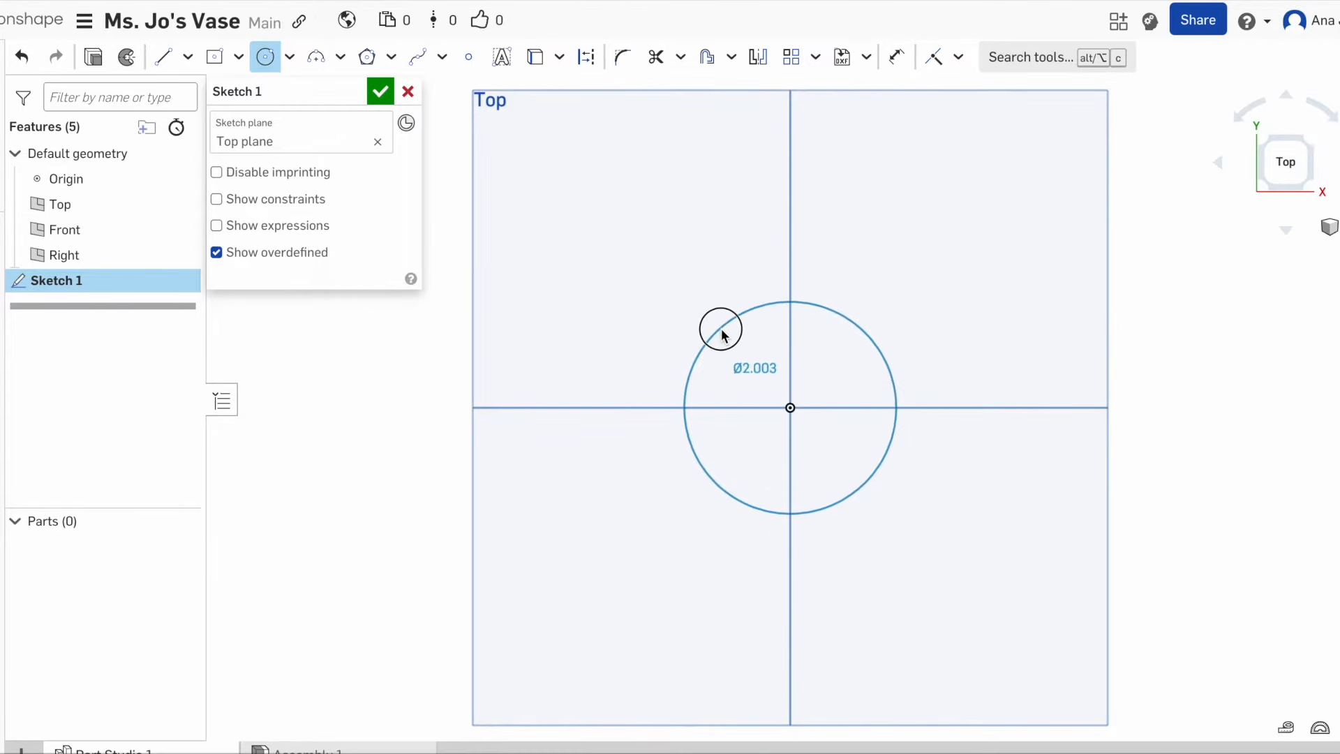
click(722, 331)
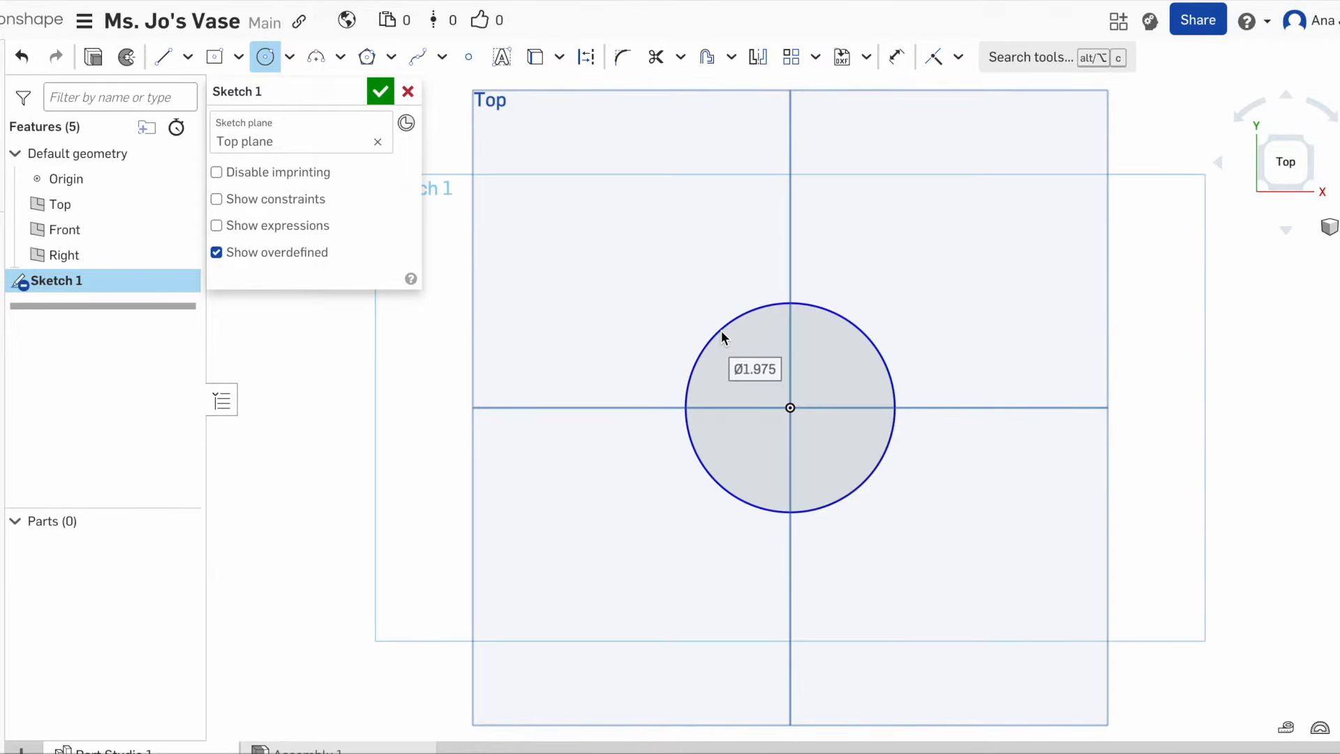
click(381, 91)
Create a plane offset 1 in above the Top plane.
click(1329, 226)
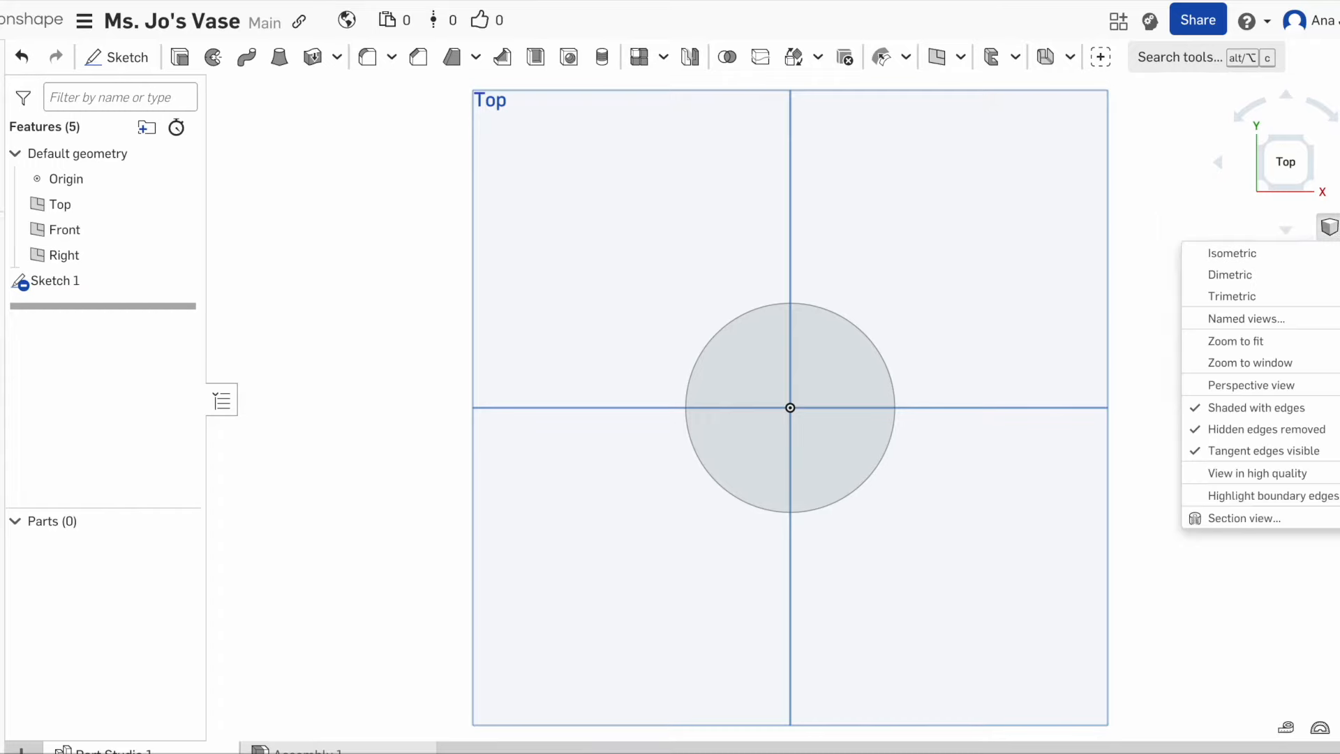
click(1314, 252)
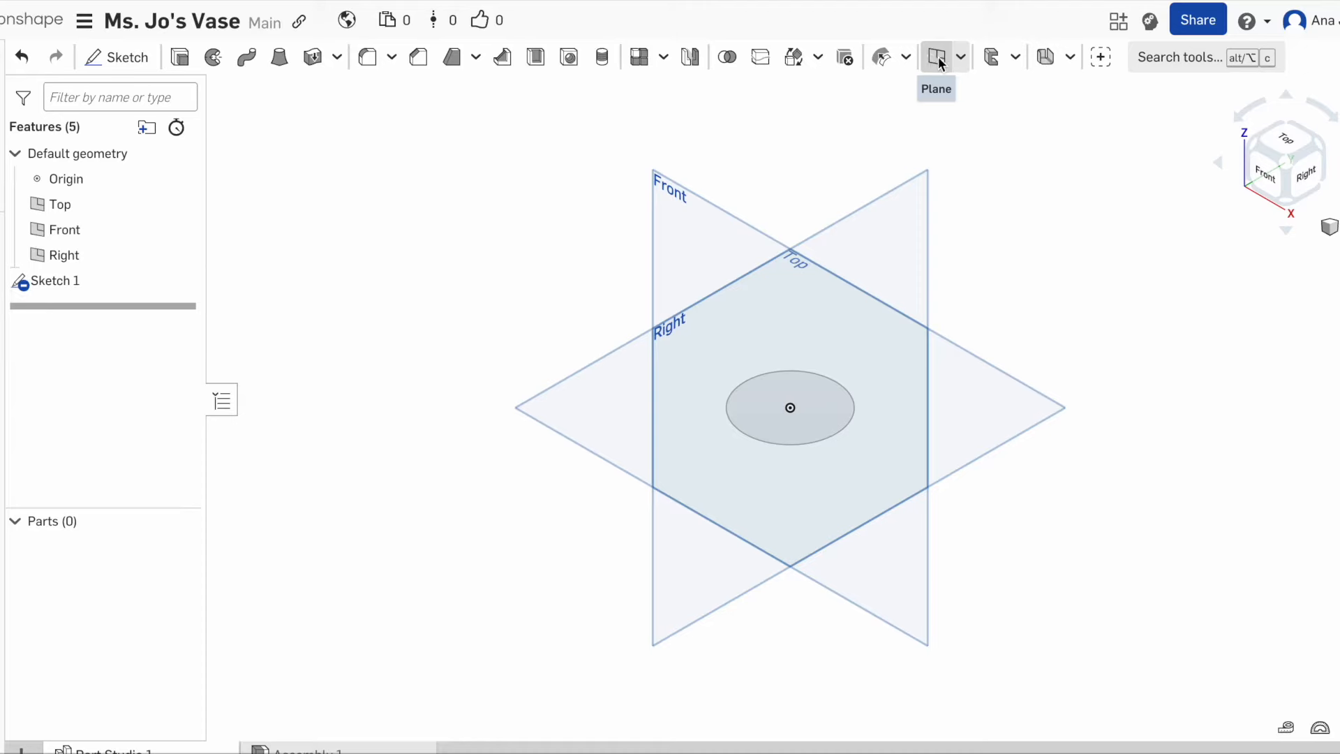
click(961, 56)
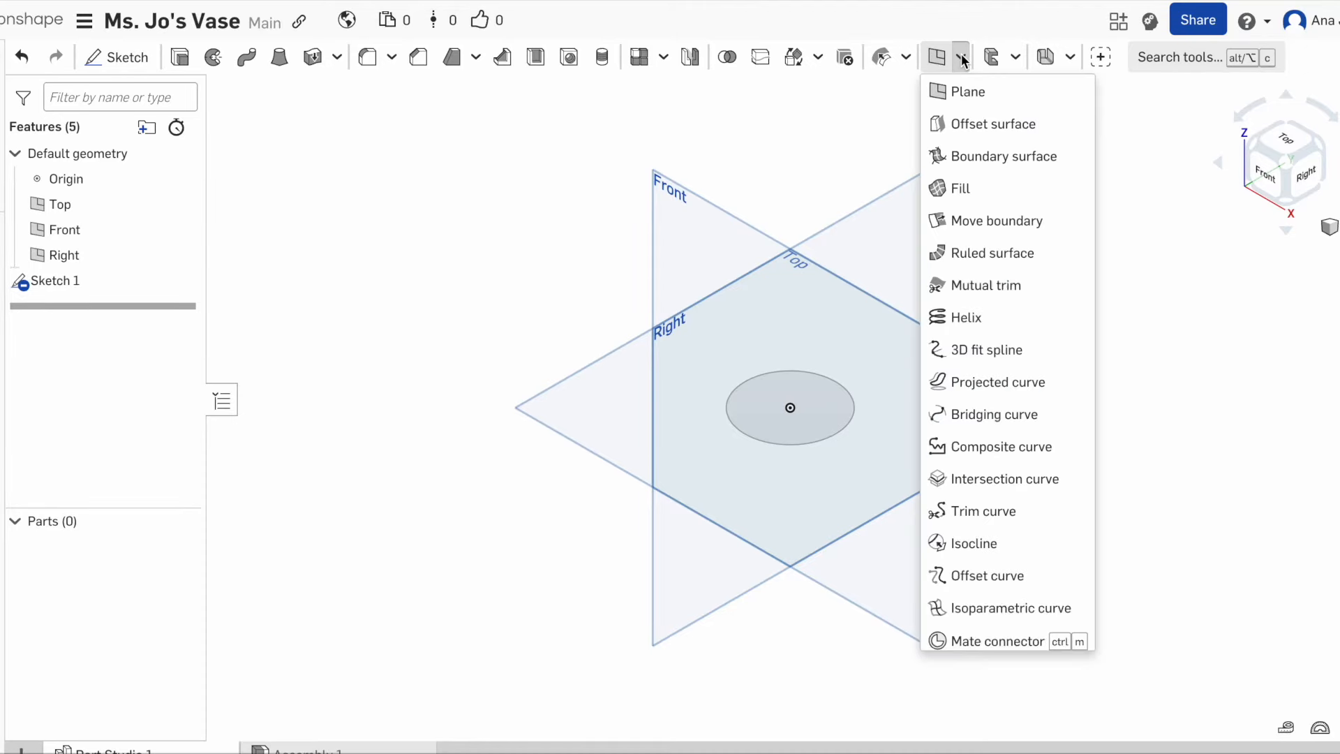
click(936, 56)
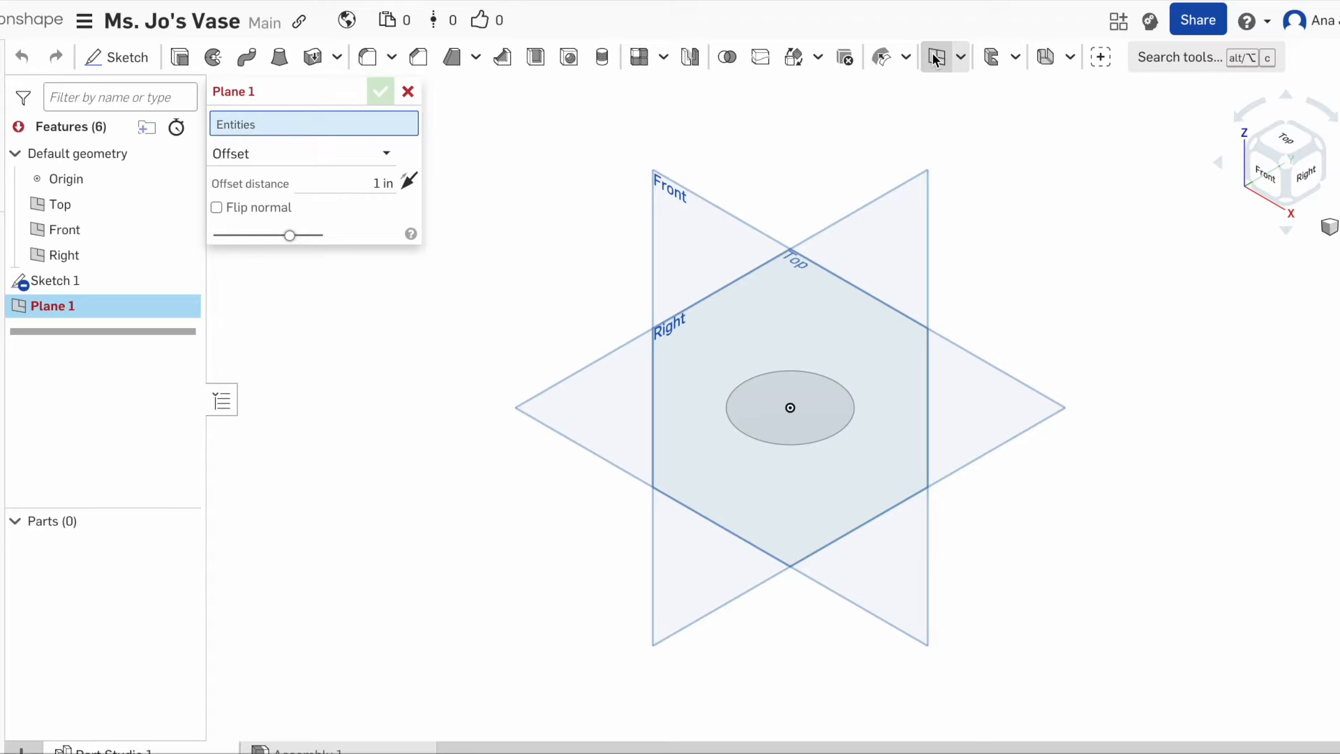
click(619, 417)
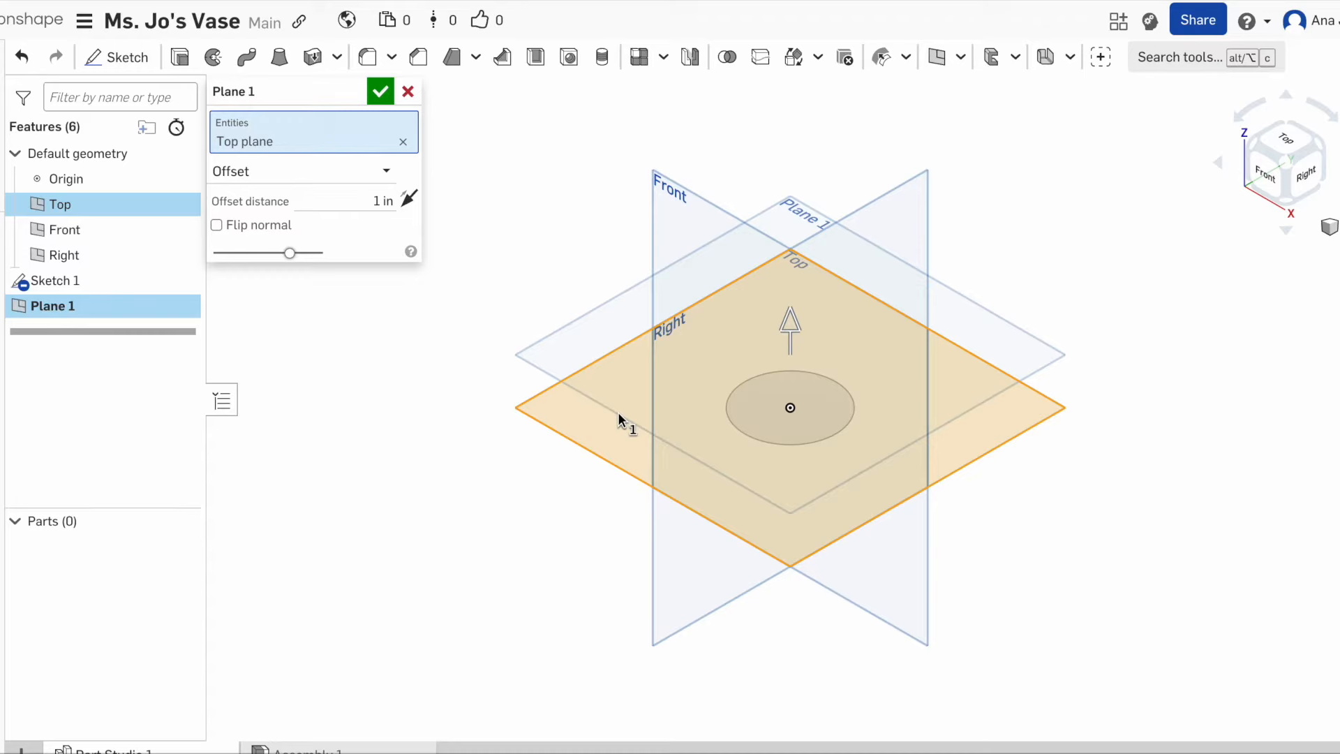
click(378, 201)
click(380, 91)
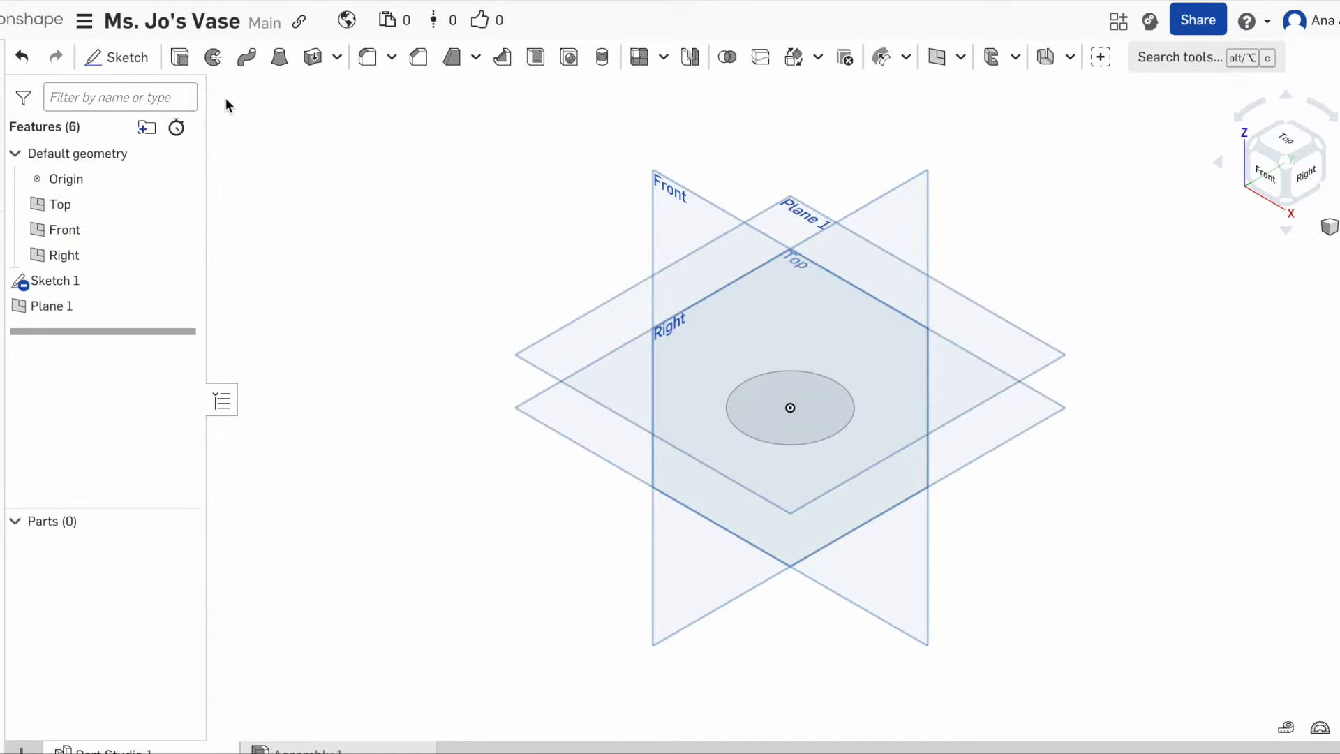
On Plane 1, sketch a circle about 2.92 in in diameter centred on the origin.
click(115, 64)
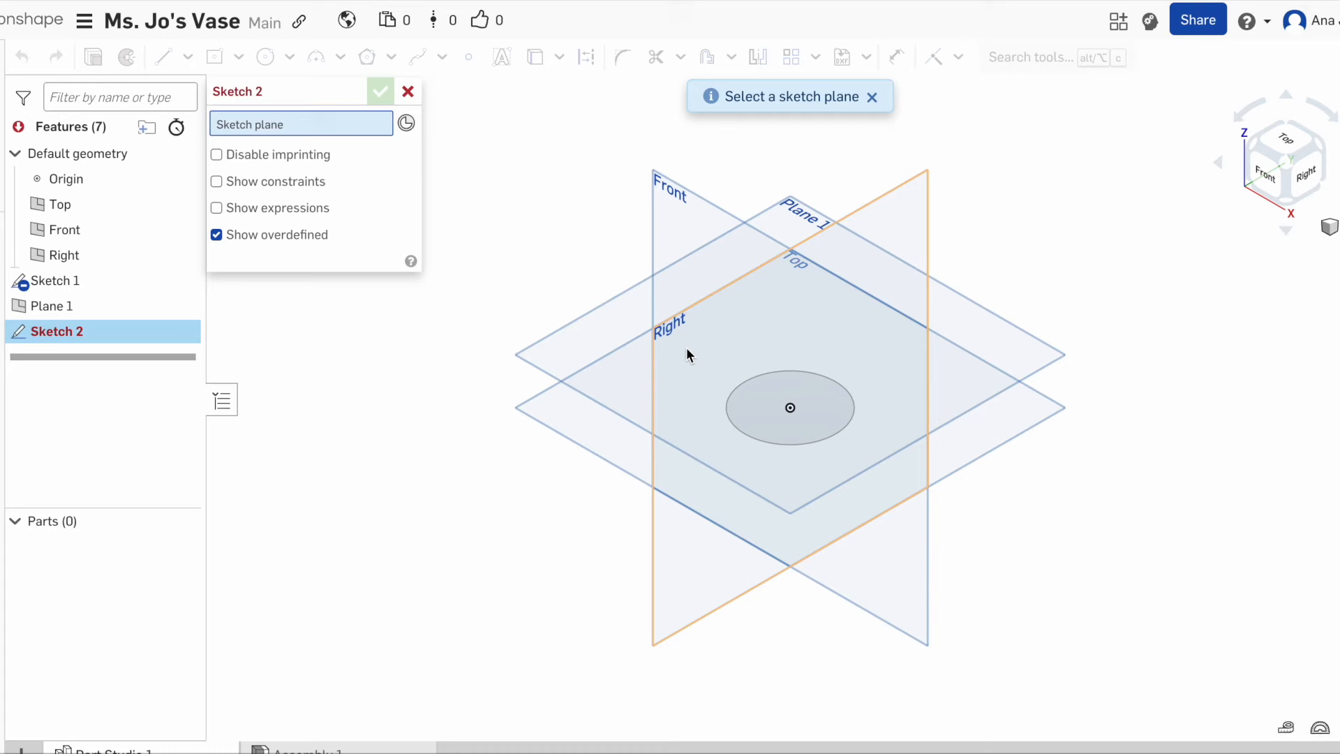
click(606, 339)
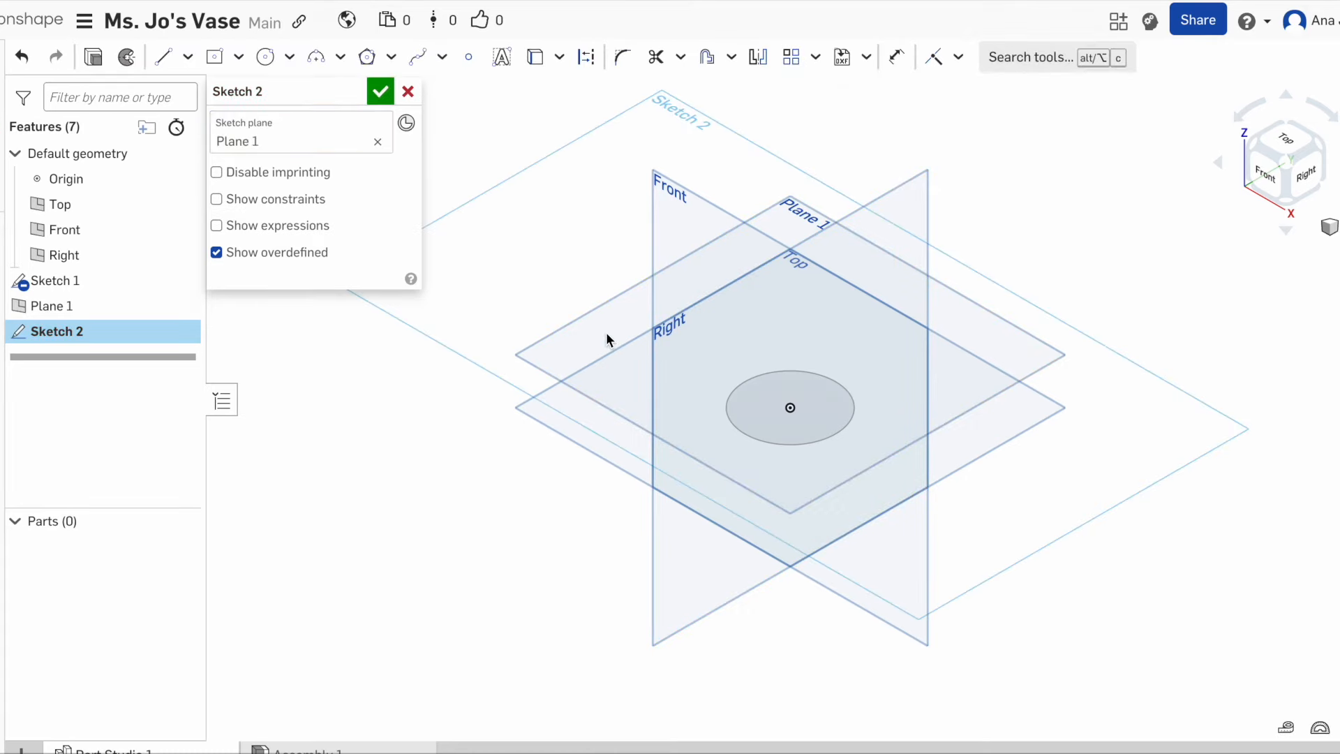
click(266, 56)
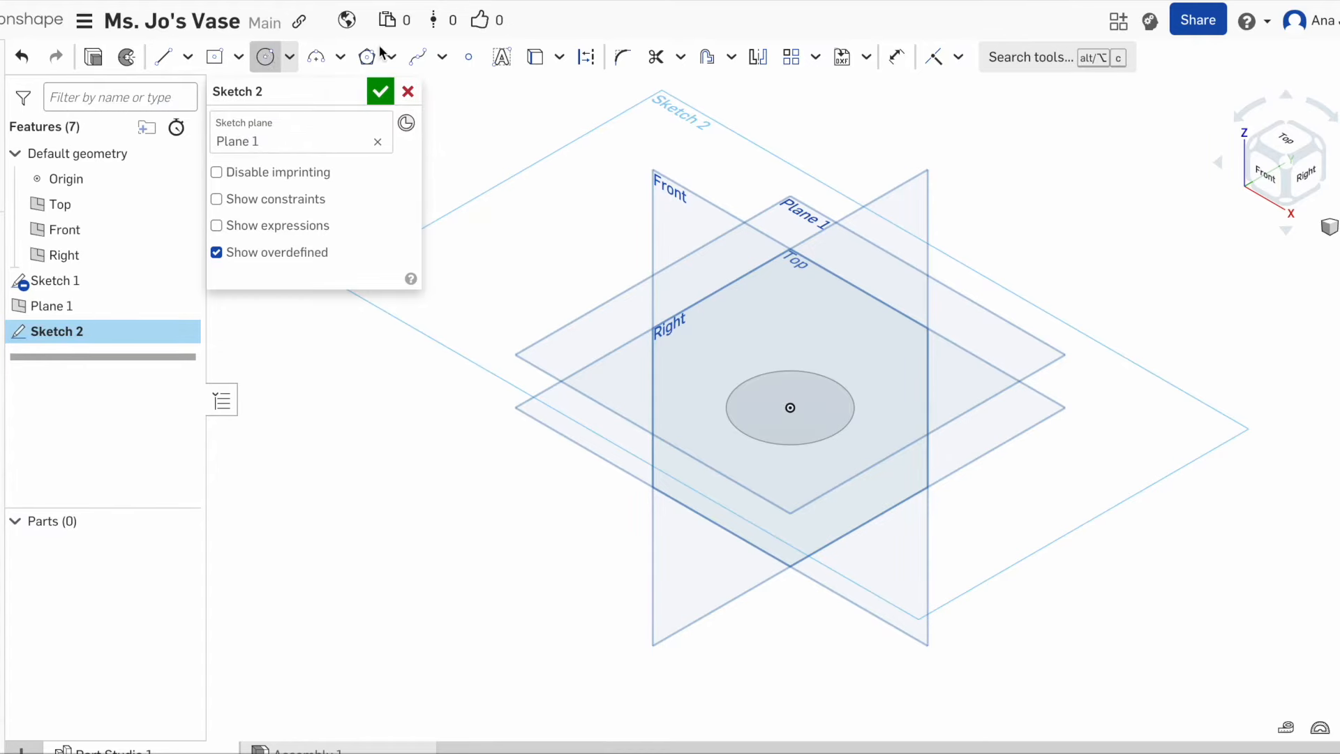
click(1265, 145)
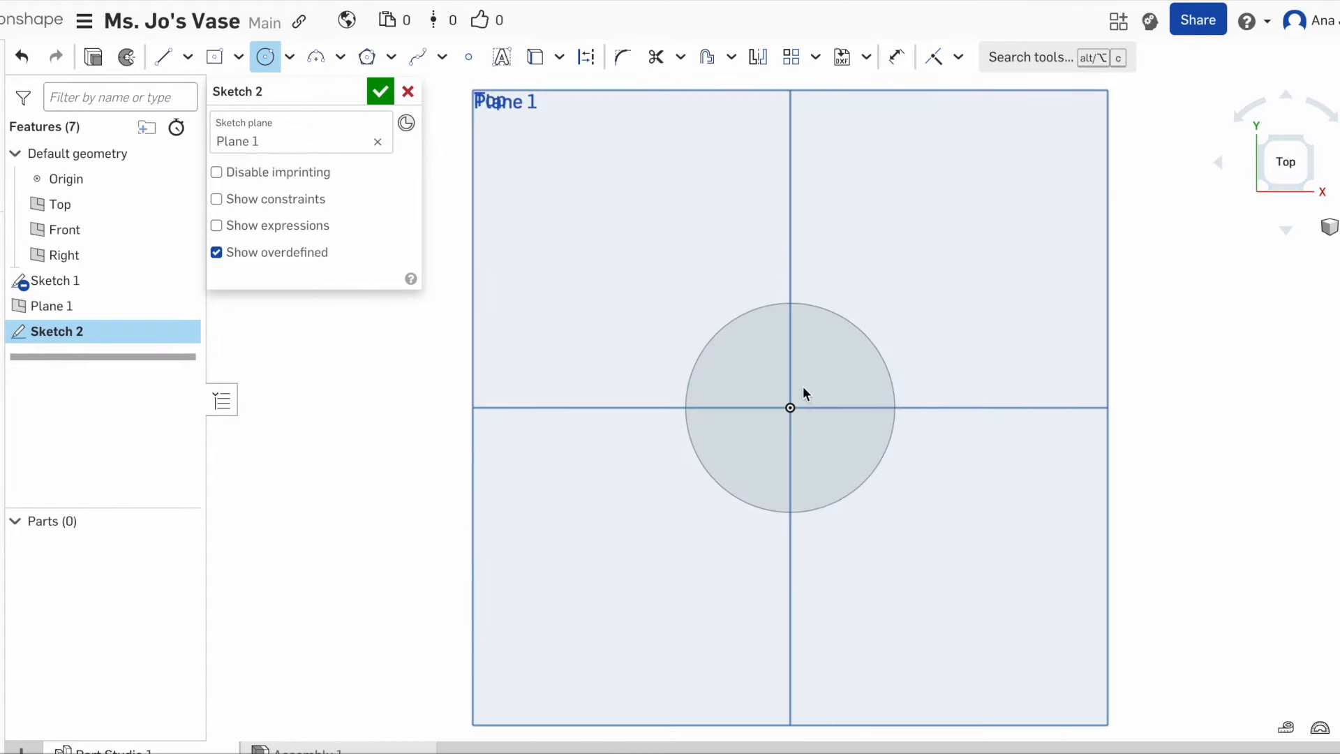
click(789, 407)
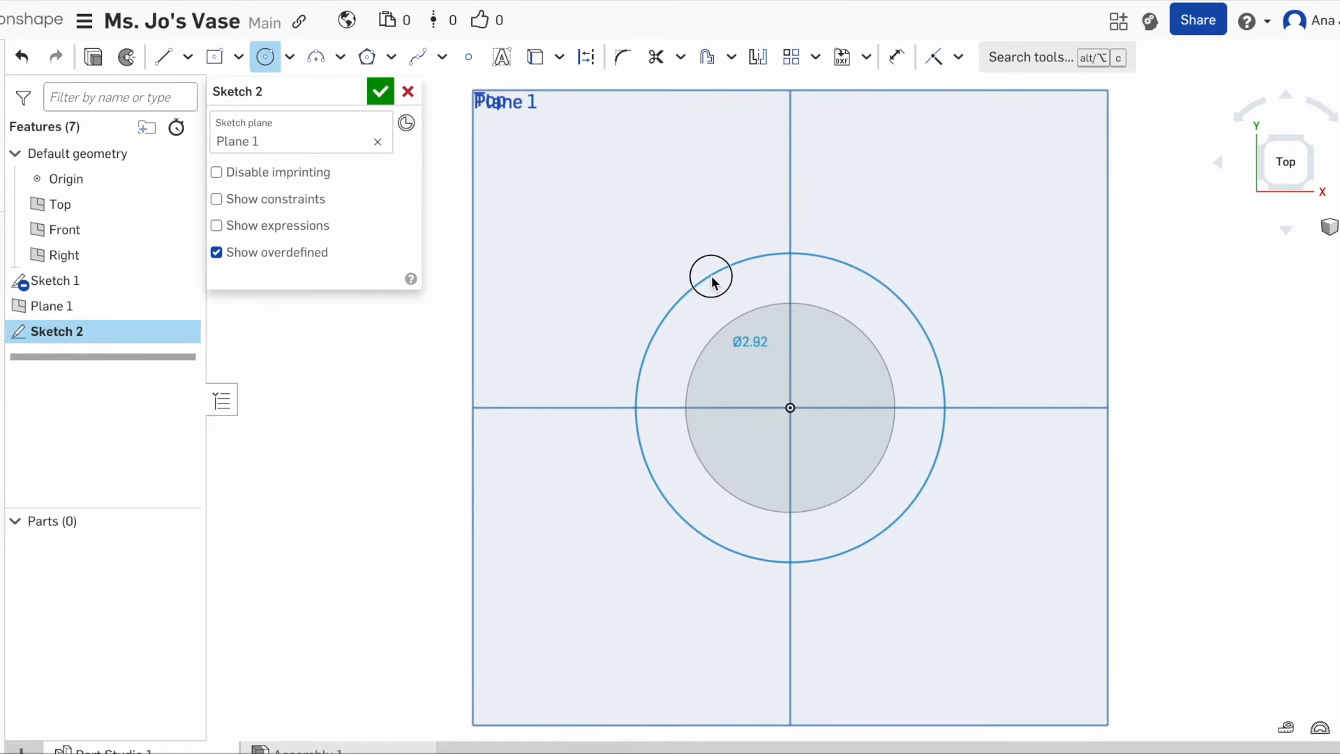
click(711, 278)
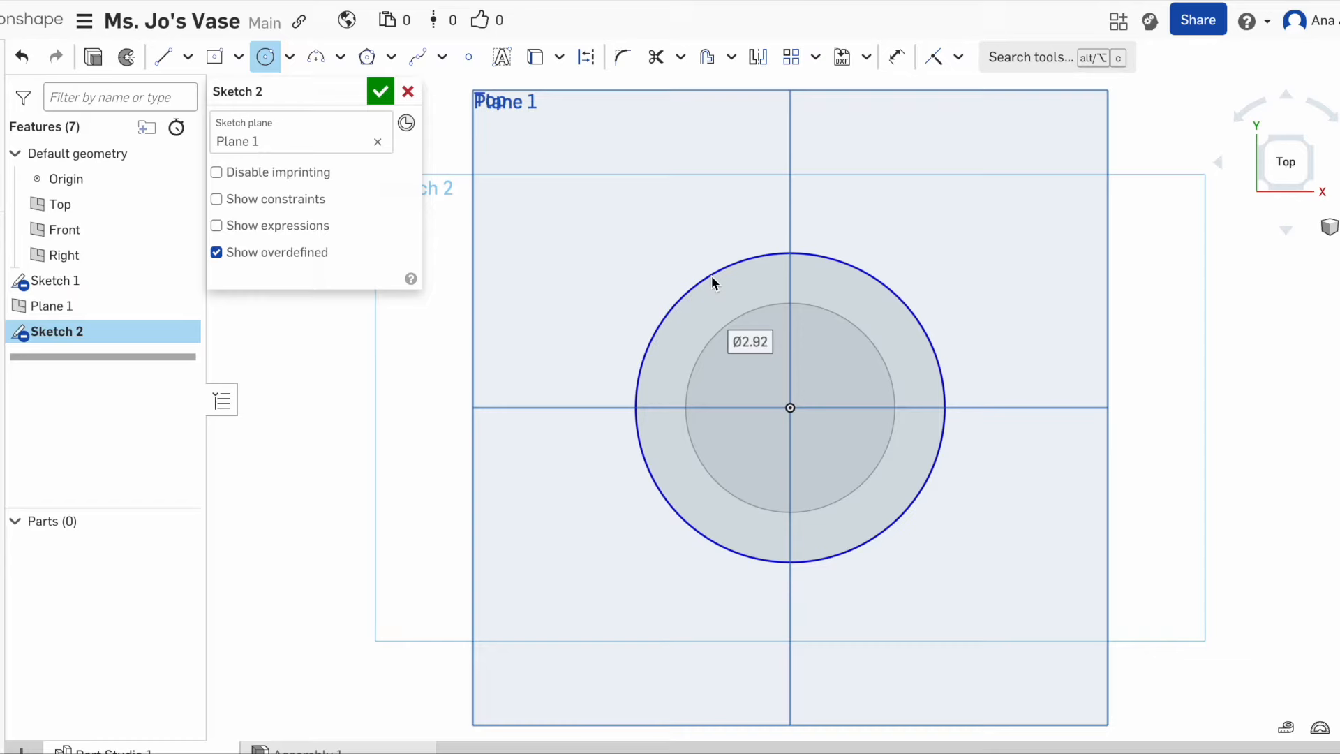
click(380, 92)
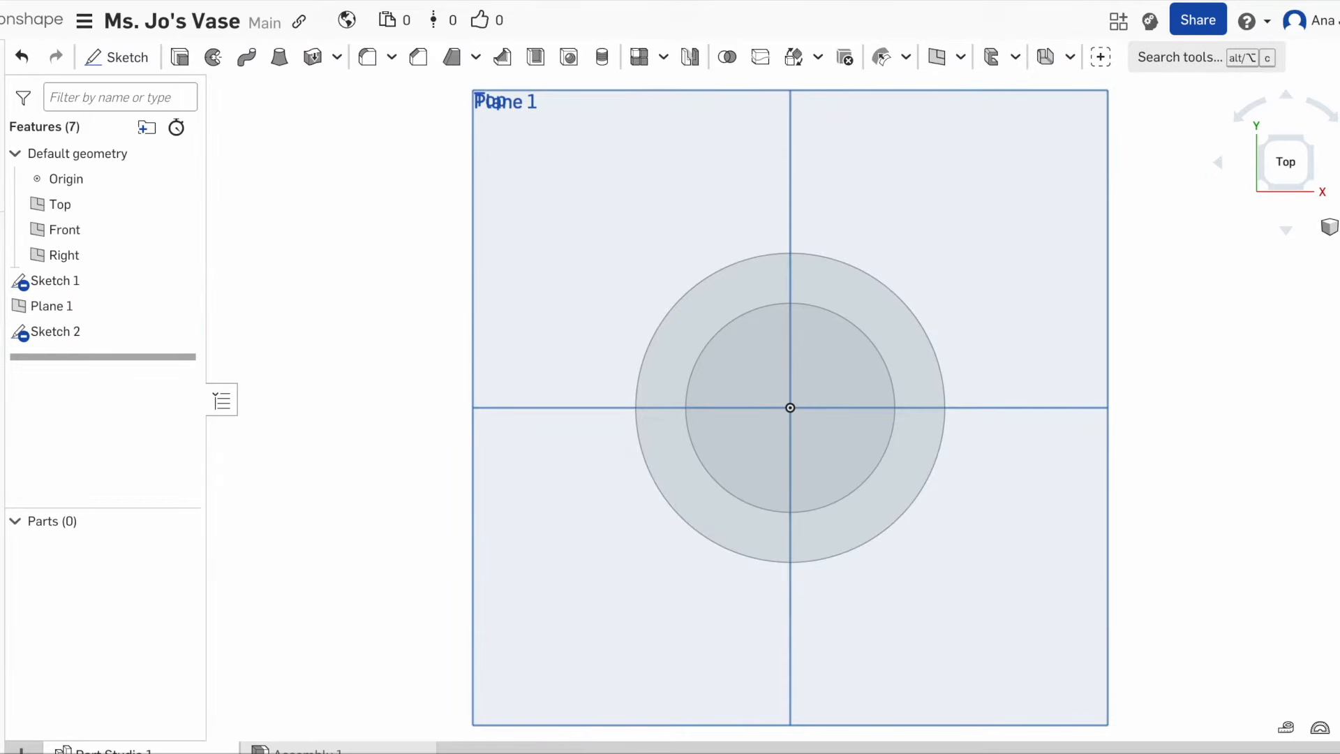
Loft a new solid from the small circle on the Top plane to the larger circle on Plane 1.
click(1330, 227)
click(1298, 254)
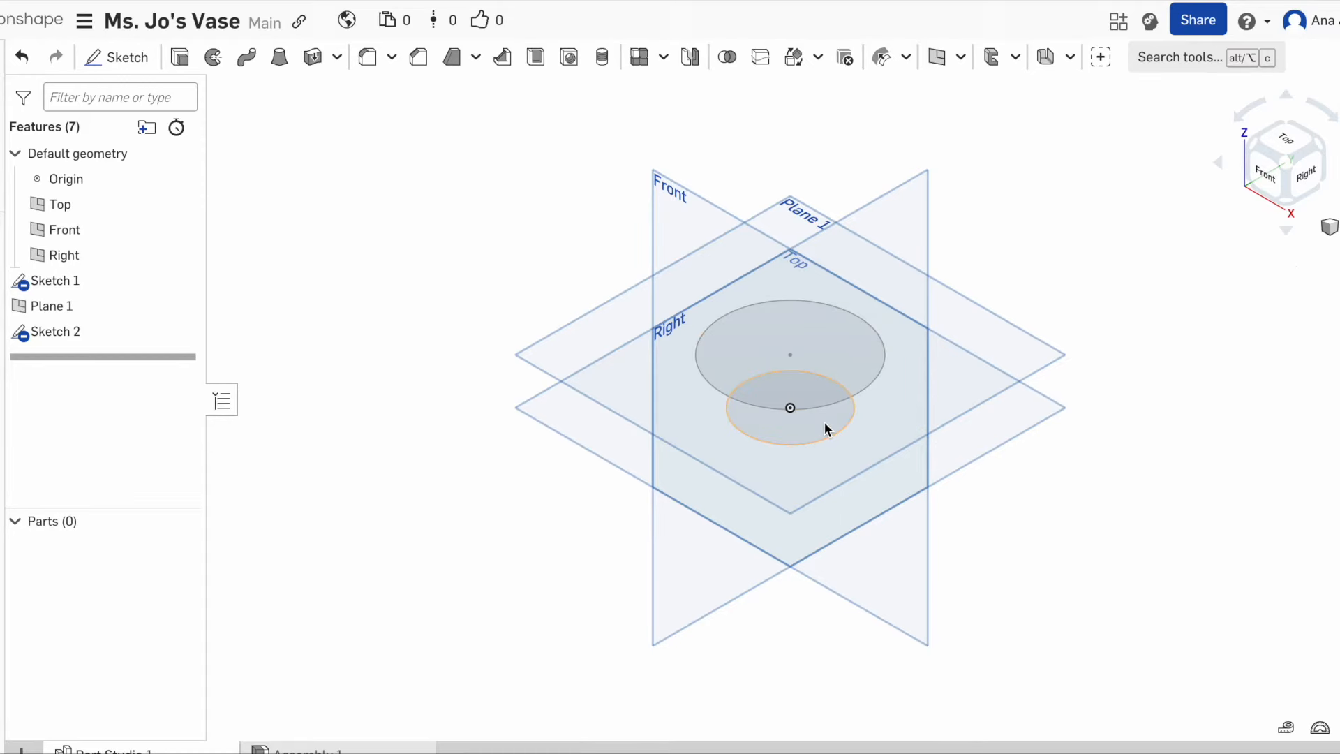
click(280, 59)
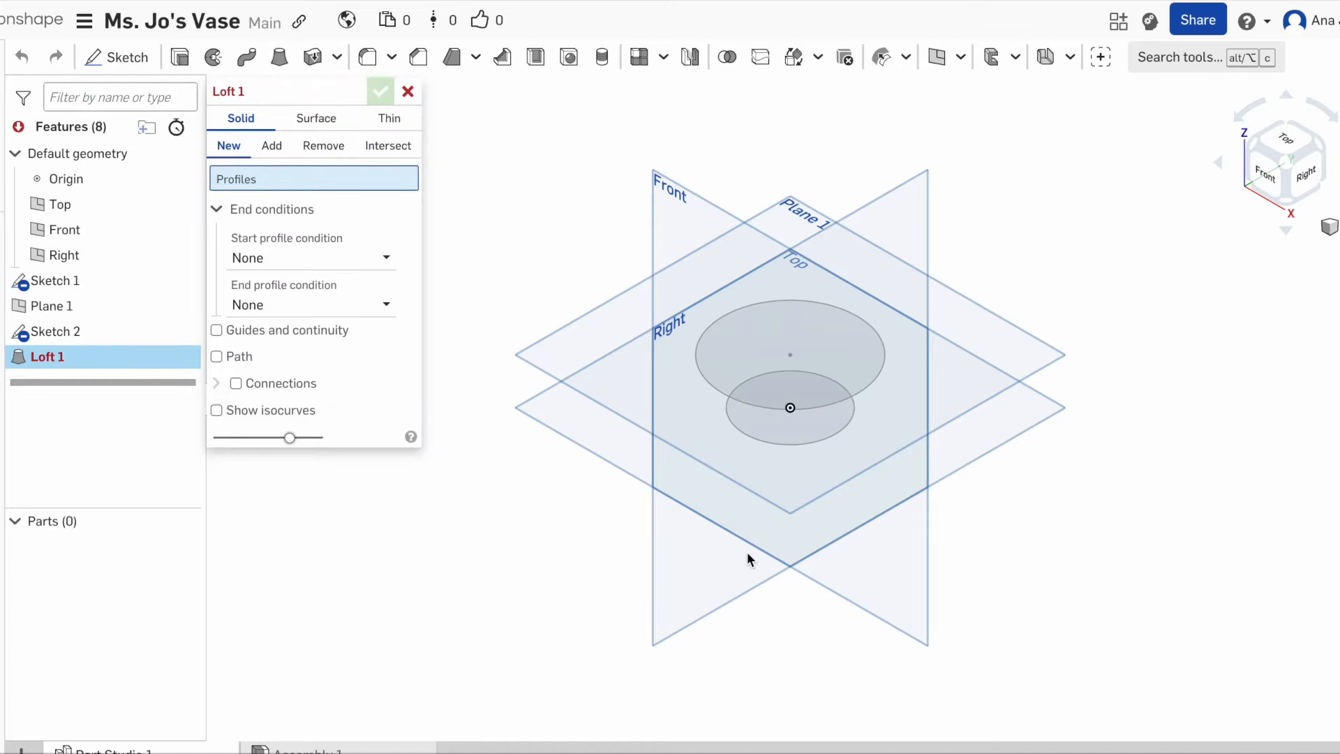
click(789, 442)
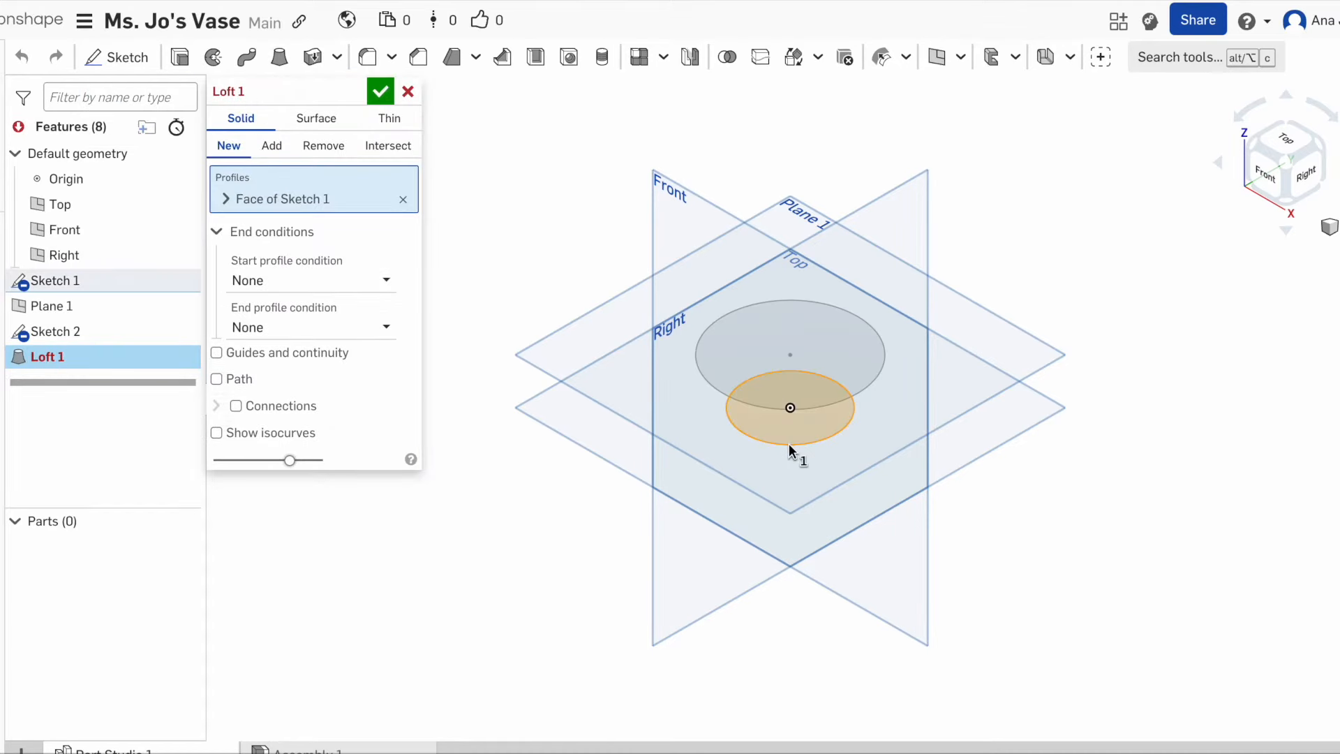
click(771, 408)
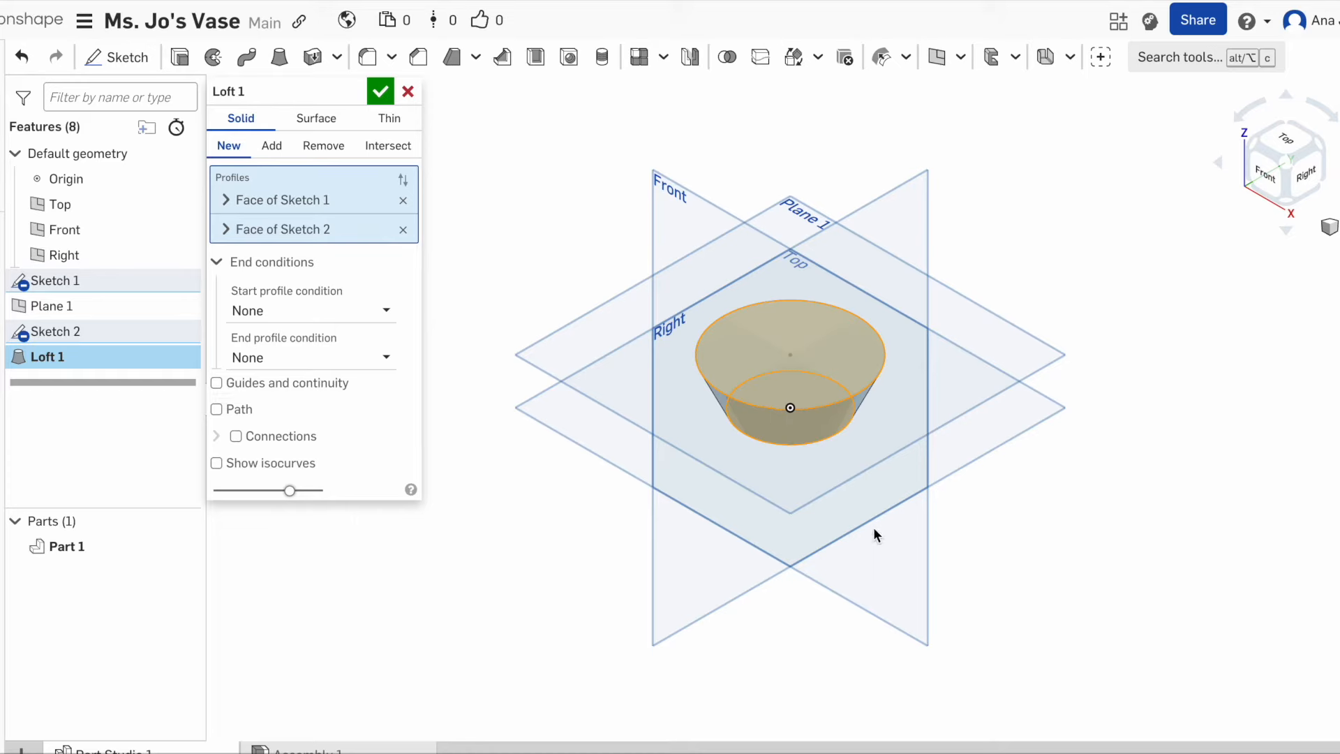
click(381, 92)
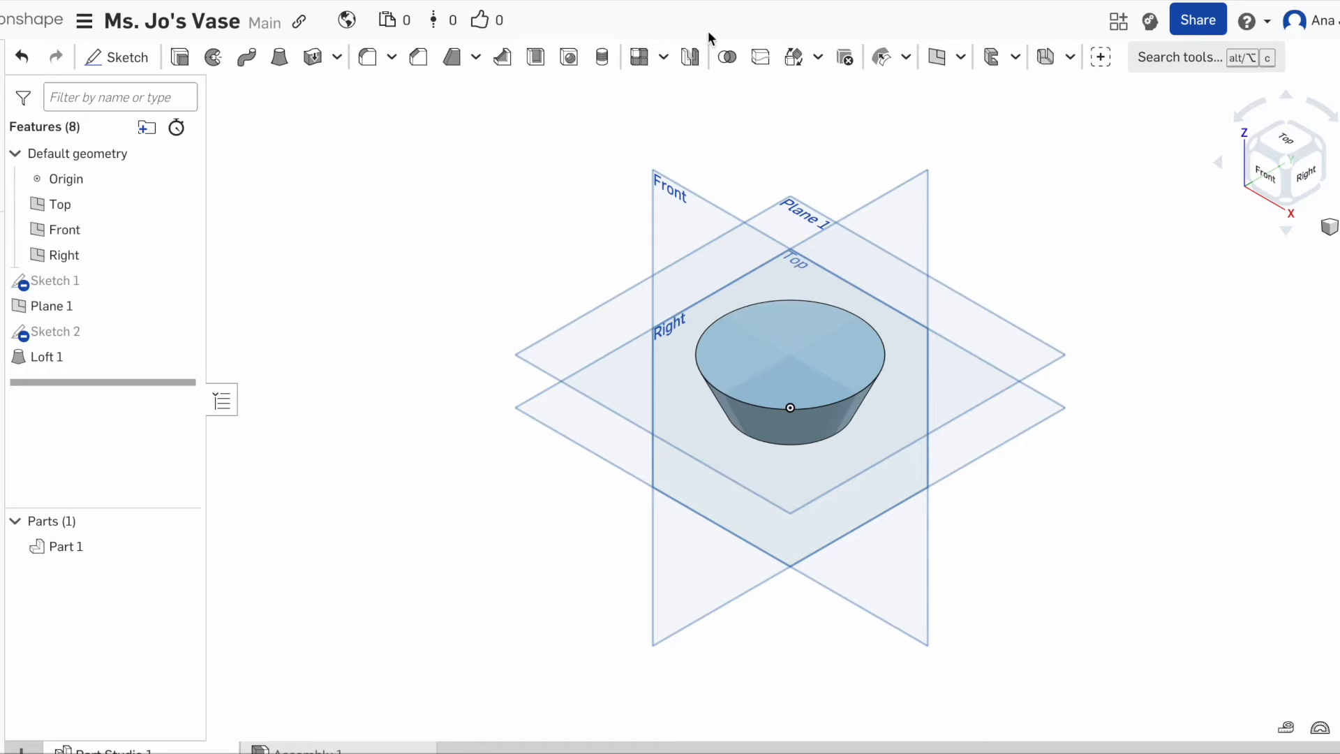
Create another plane offset upward from Plane 1.
click(942, 57)
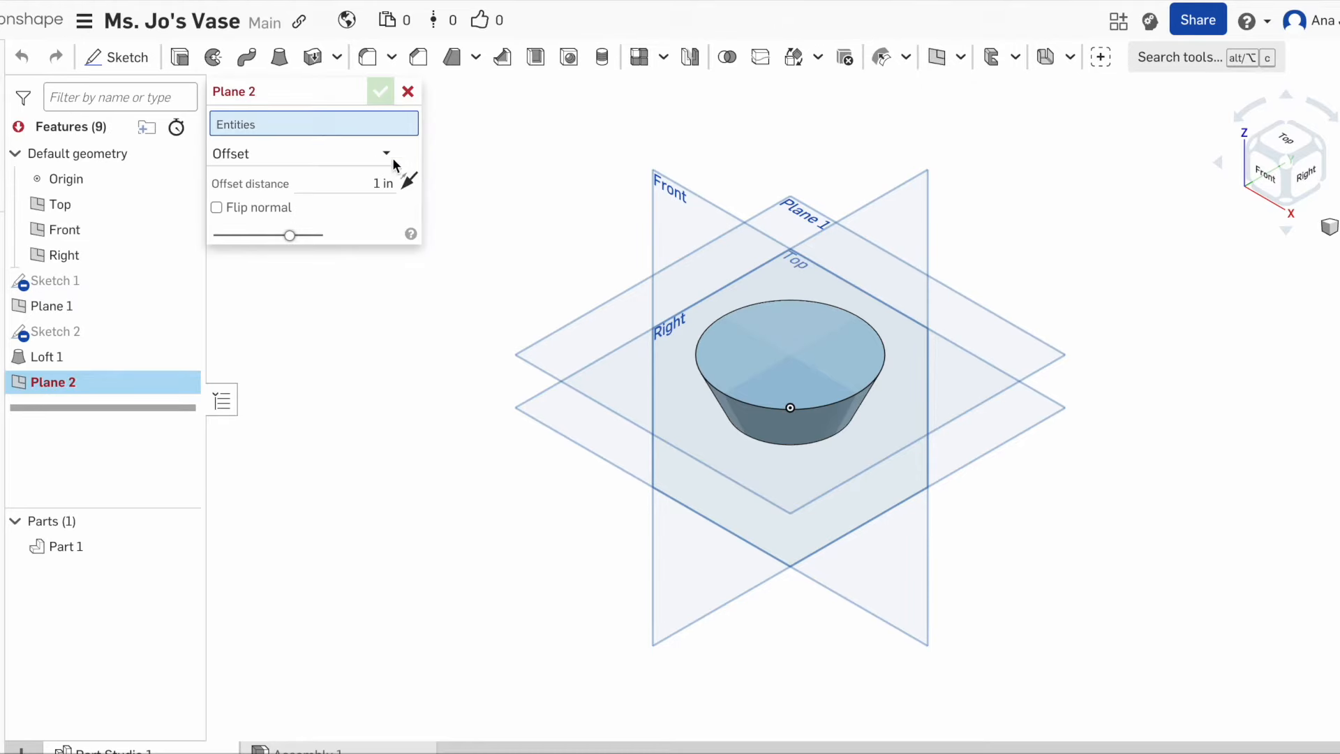
click(571, 341)
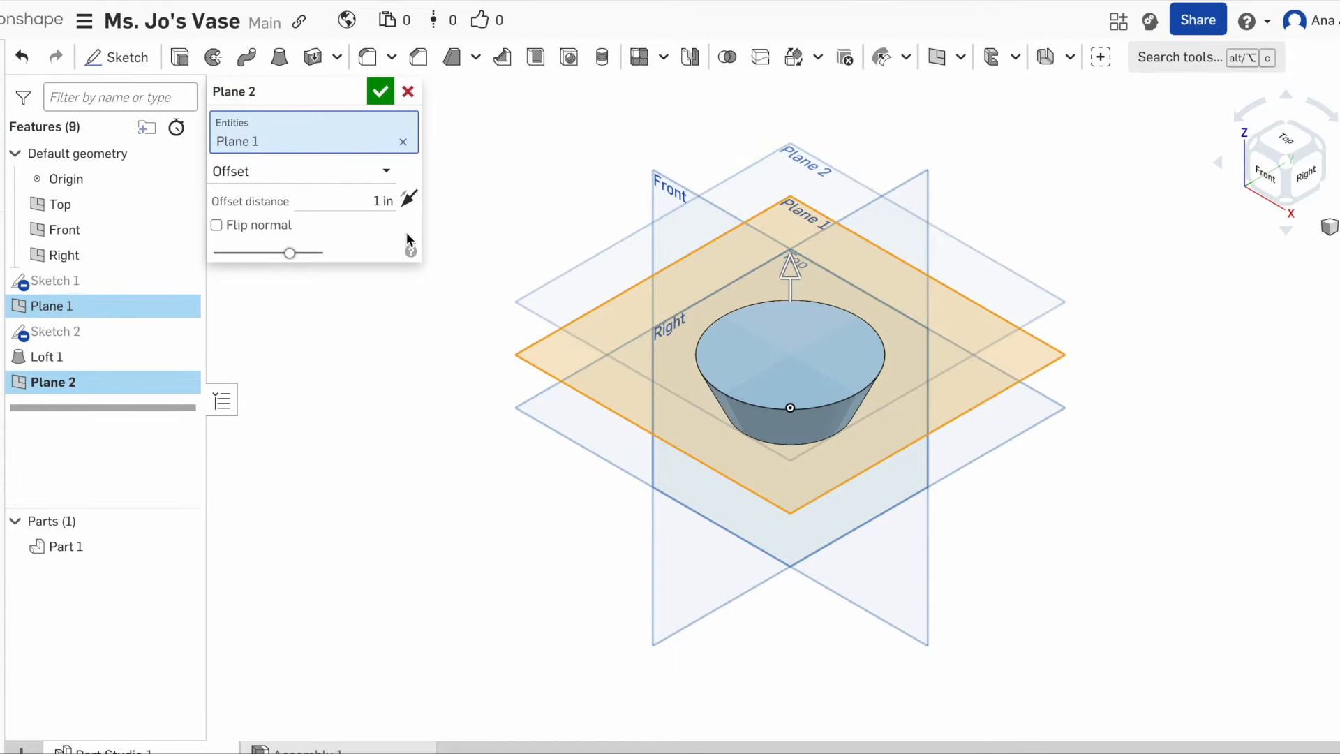
click(380, 91)
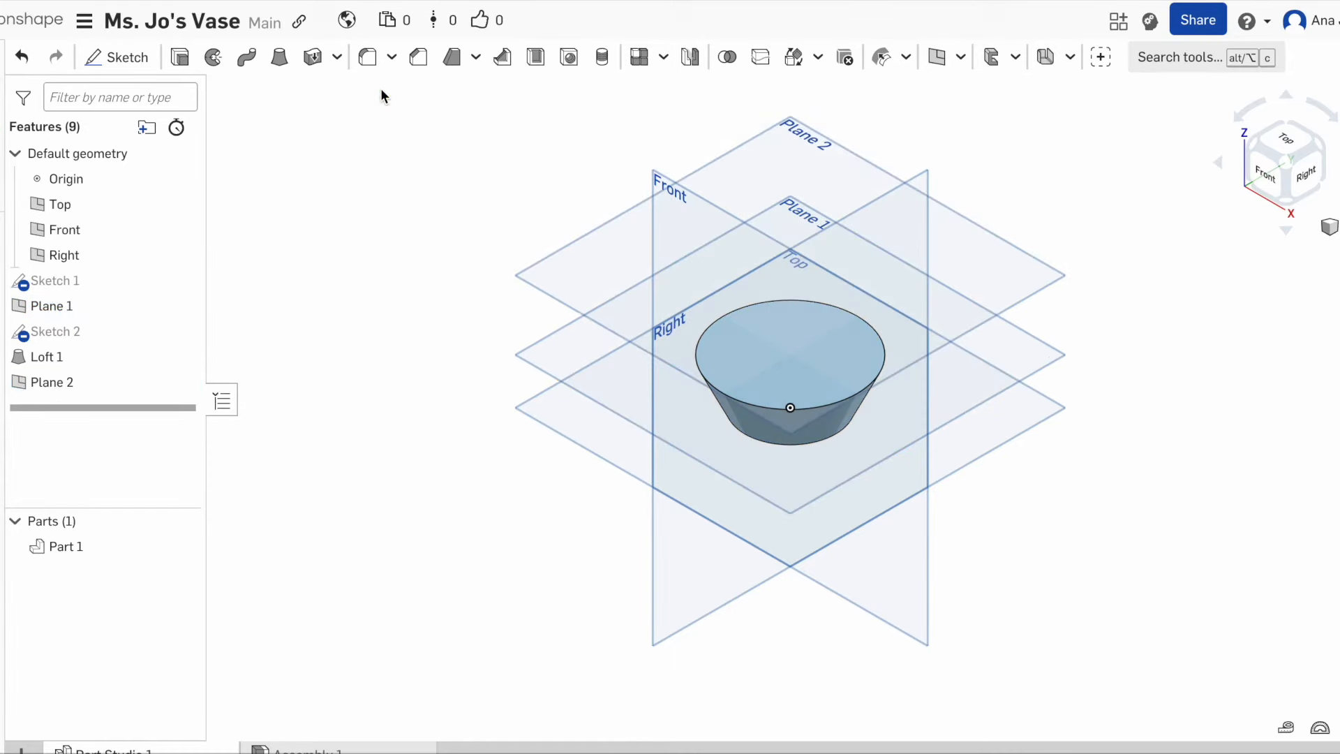
On Plane 2, sketch a six-sided polygon centred on the origin around a construction circle about 1.9 in in diameter.
click(119, 57)
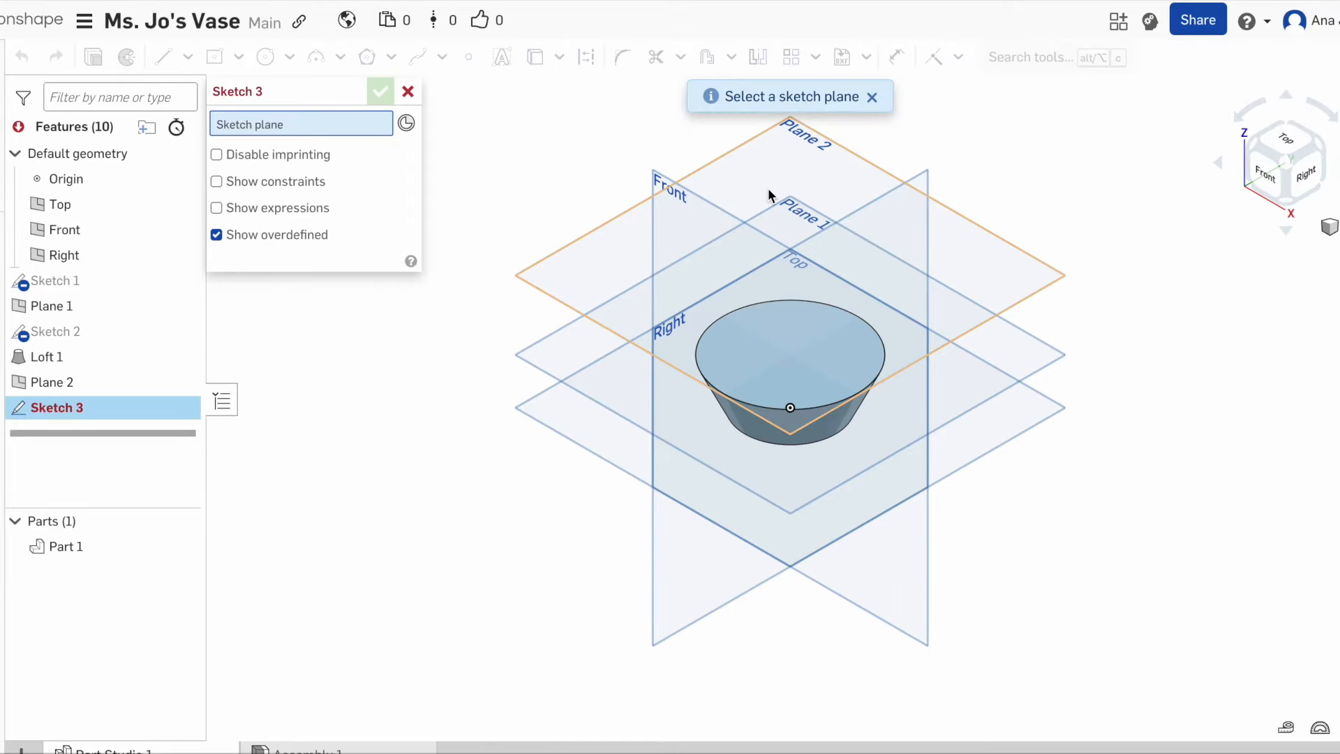
click(786, 184)
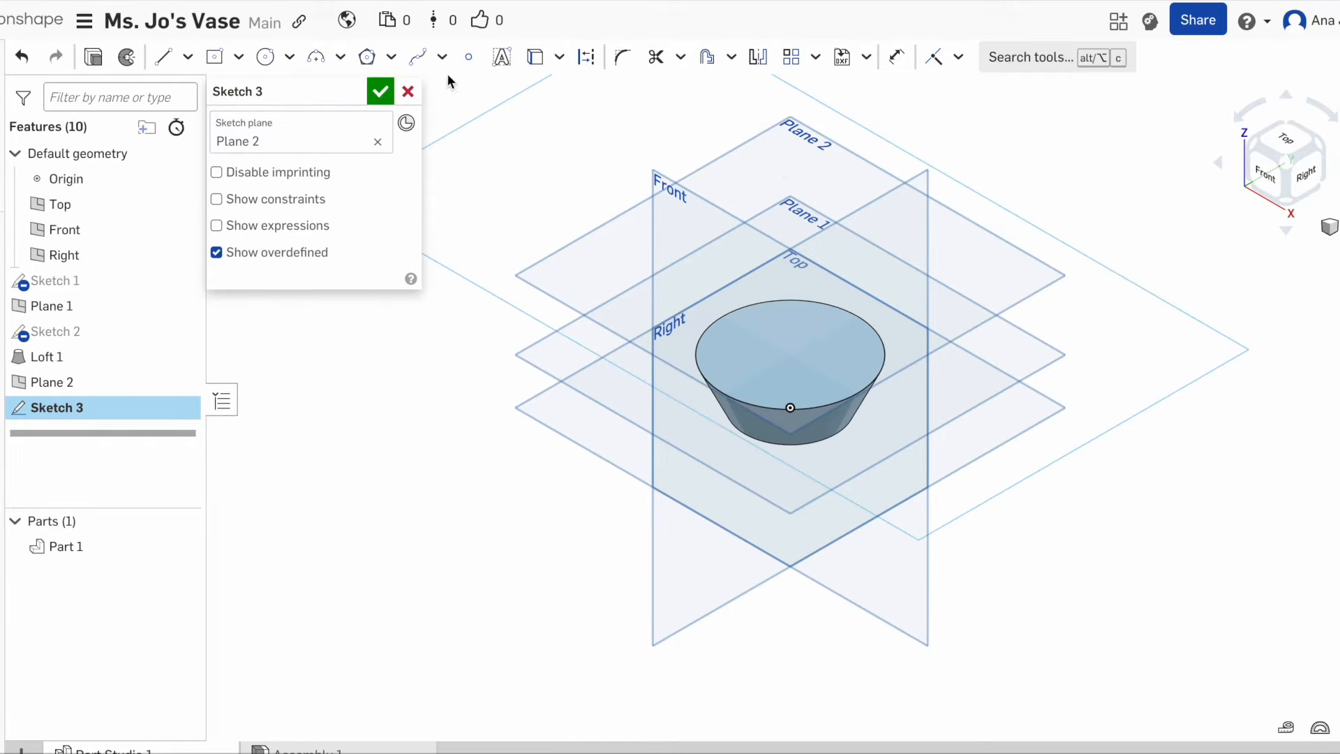
click(369, 59)
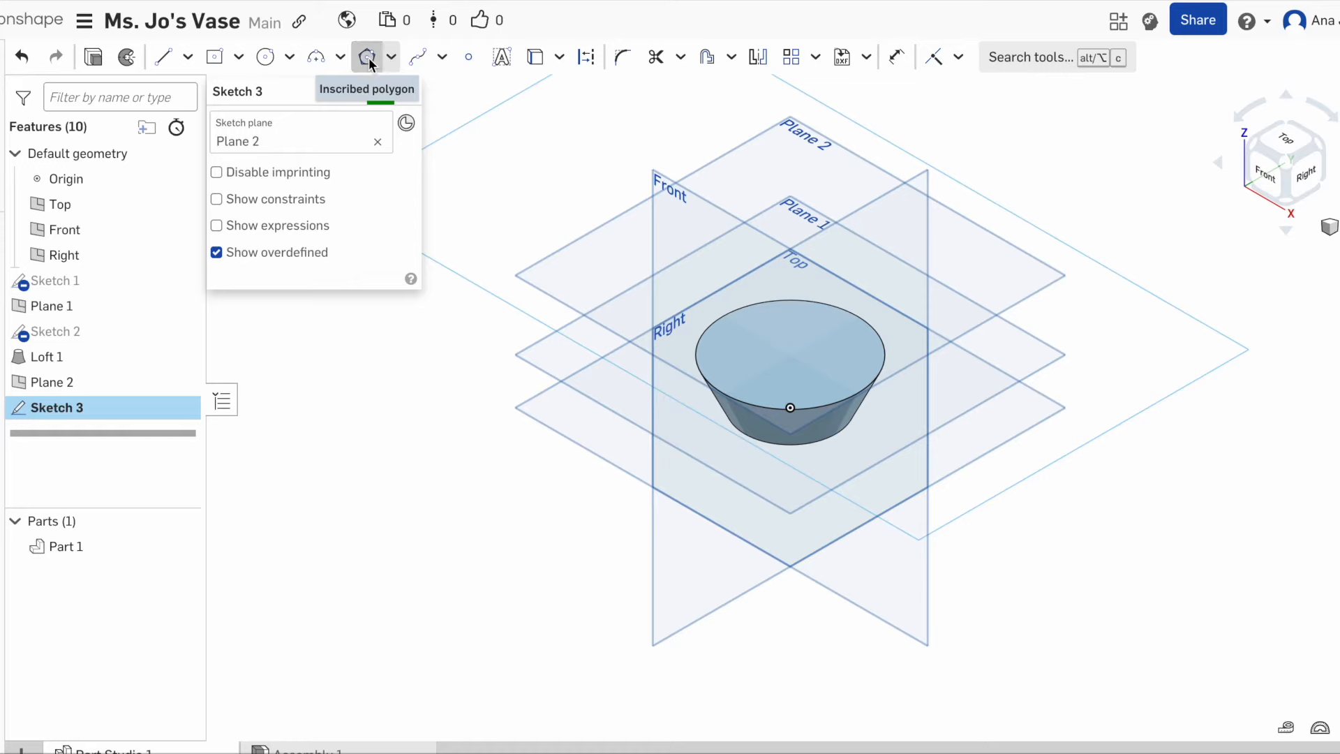
click(1286, 143)
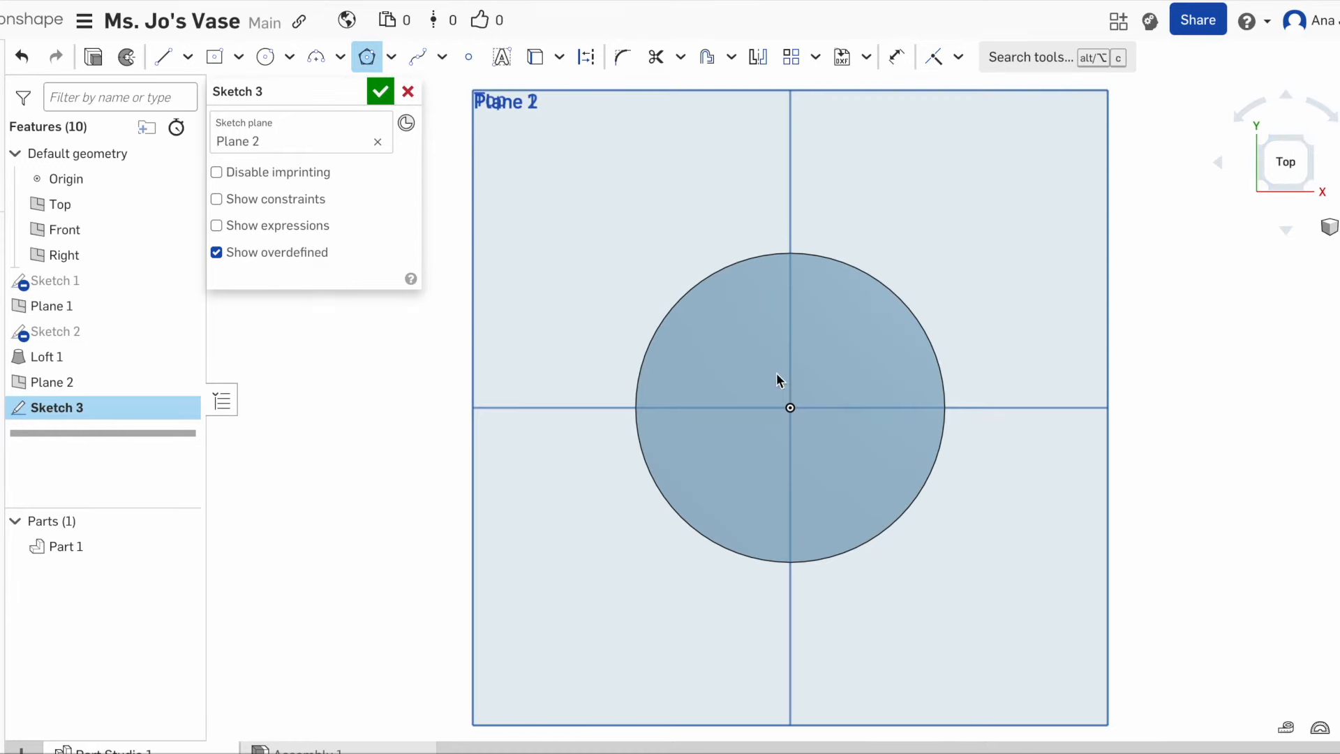
click(790, 408)
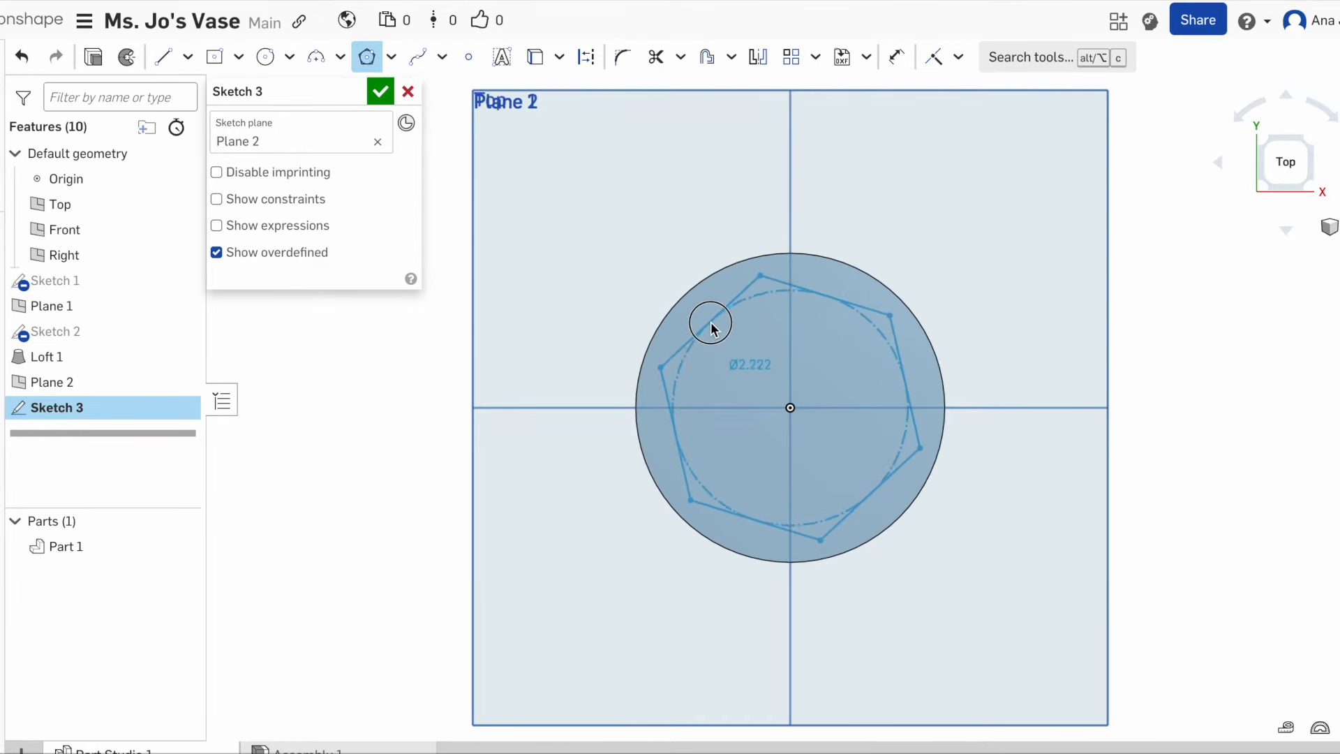
click(723, 340)
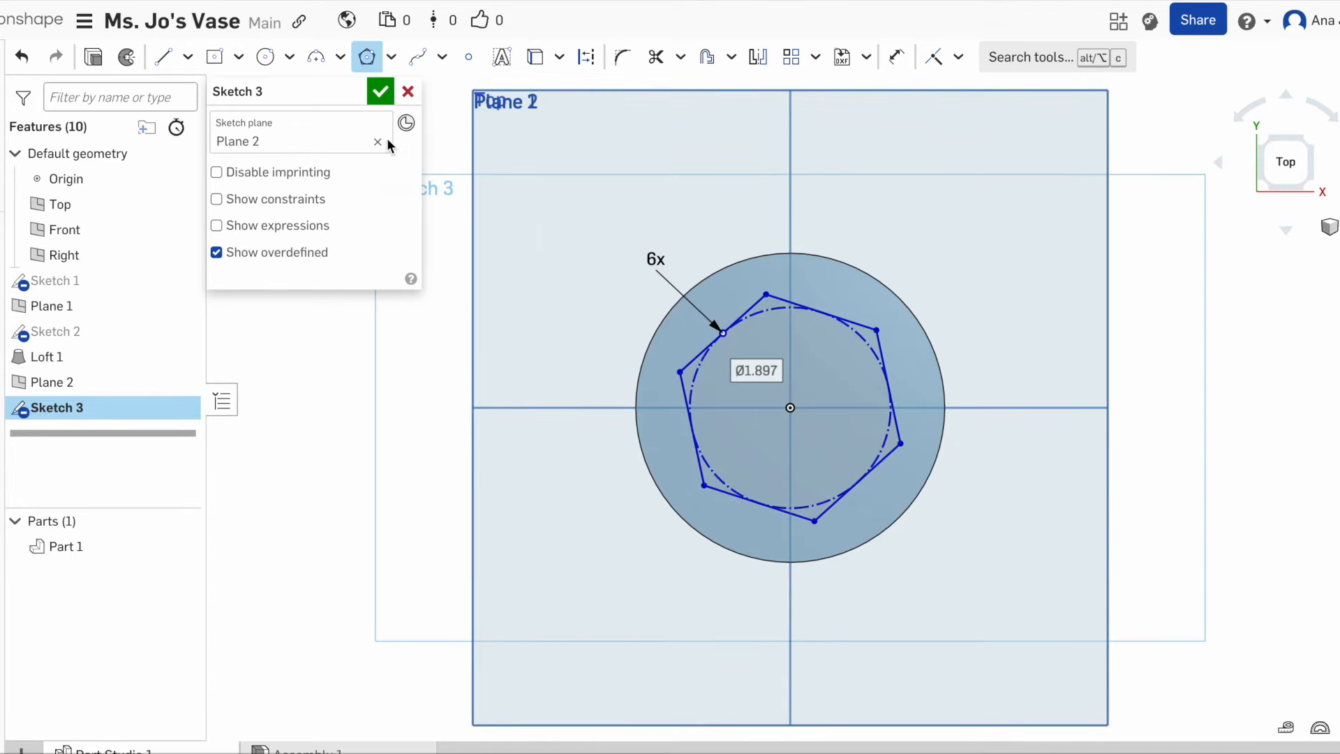
click(379, 93)
click(1329, 227)
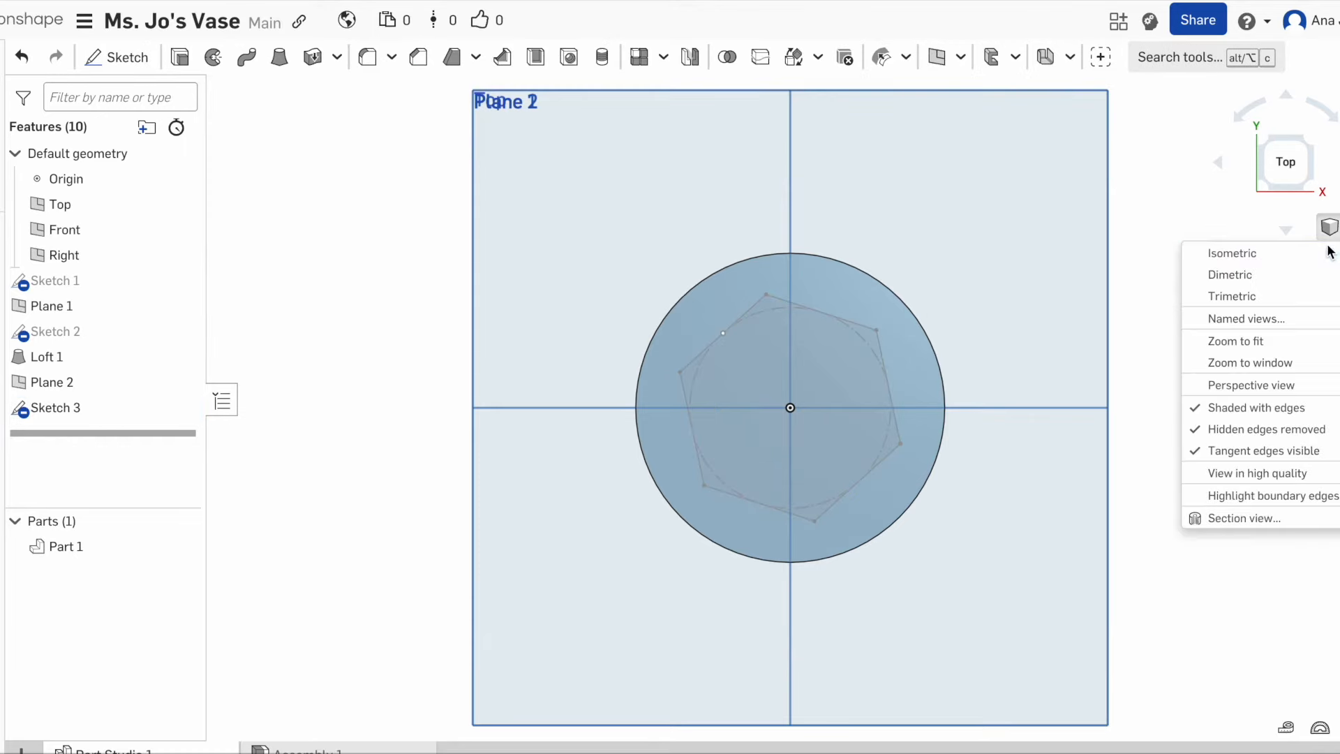
Loft from the round top face of the first loft up to the hexagon on Plane 2, adding it to Part 1.
click(1242, 253)
click(1330, 227)
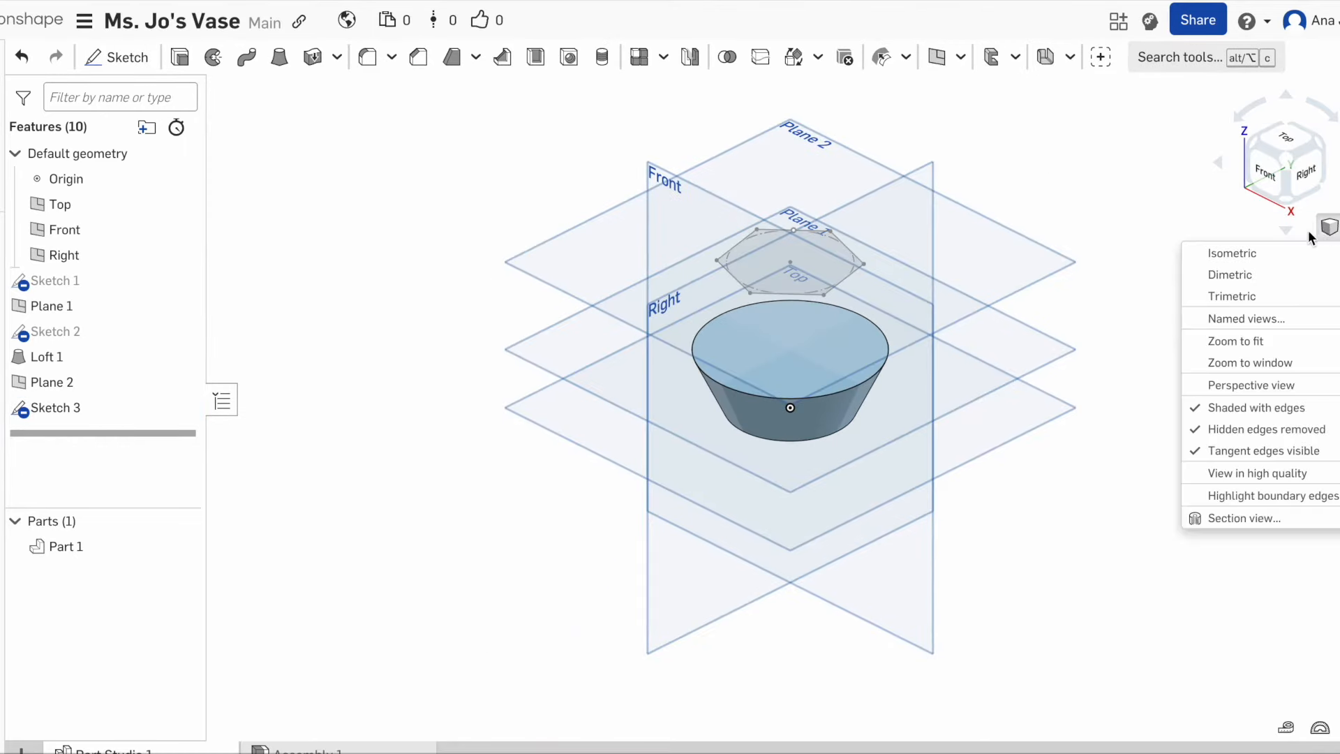
click(1291, 274)
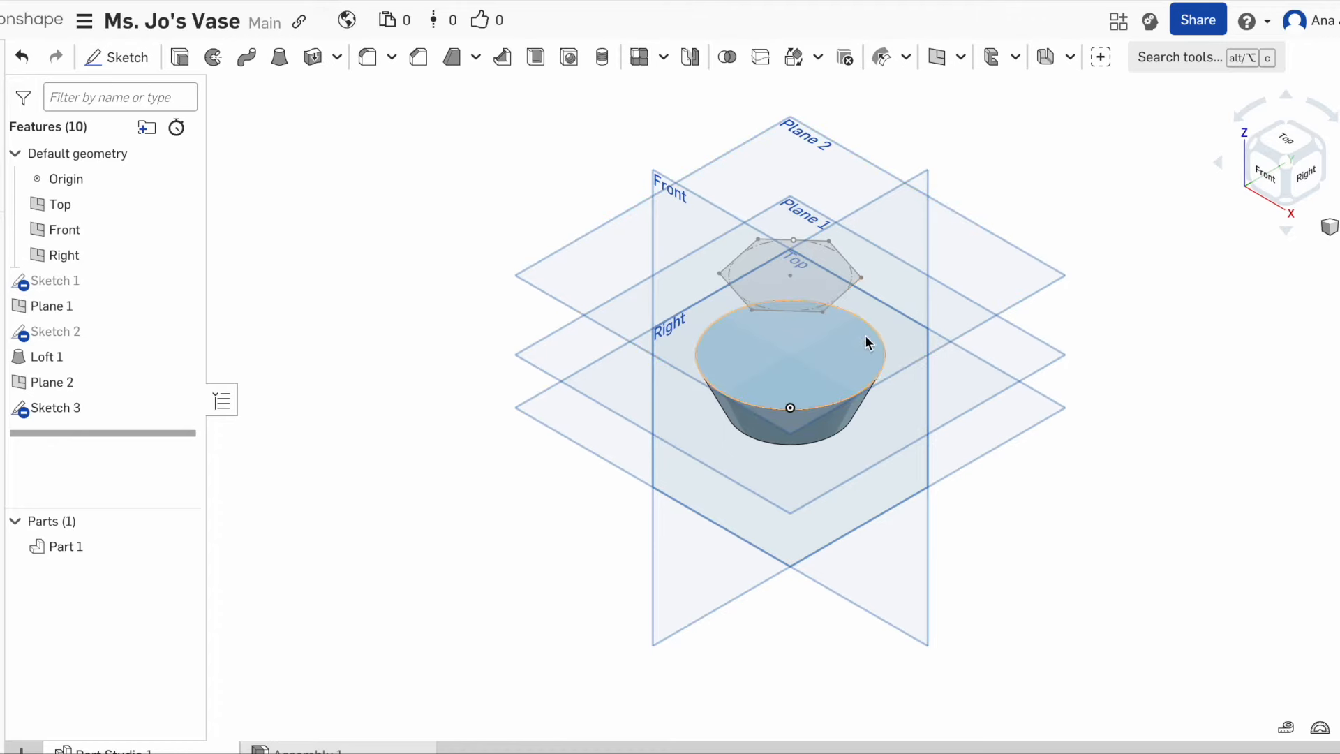
click(279, 56)
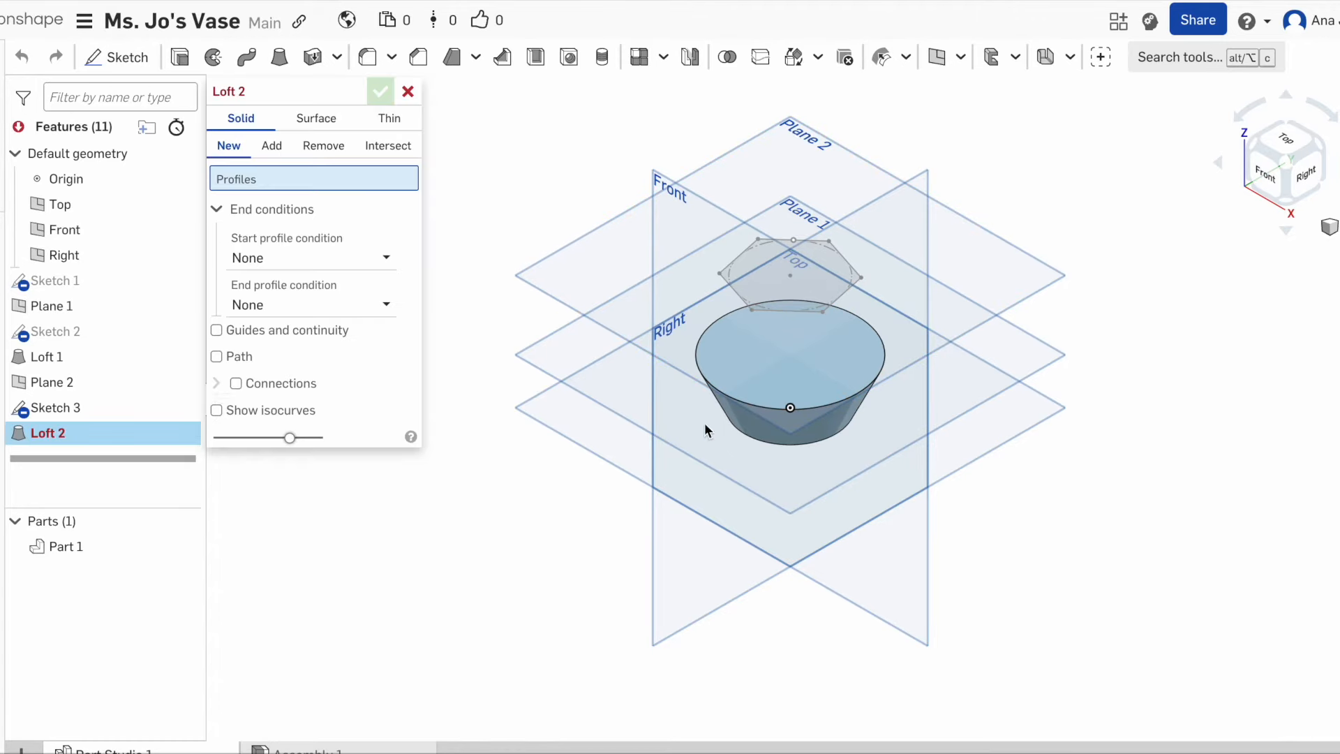
click(757, 408)
click(797, 311)
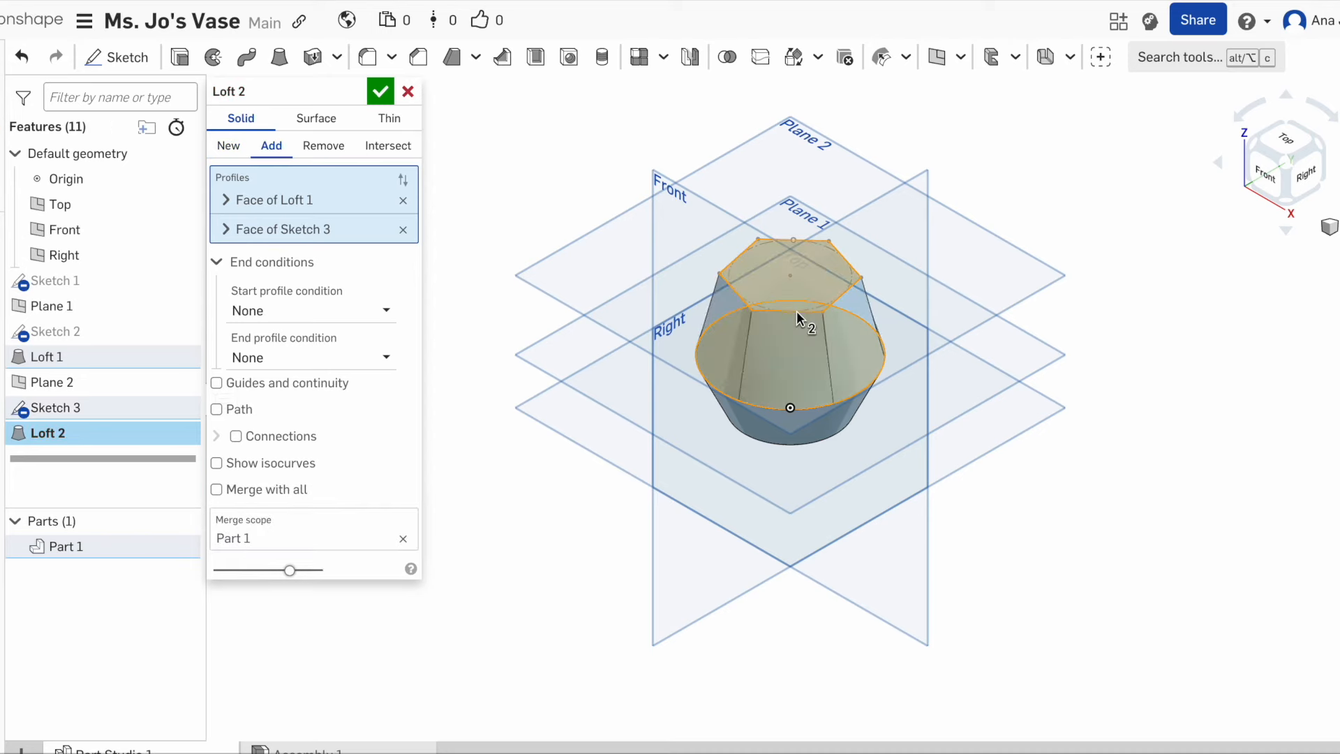
click(380, 90)
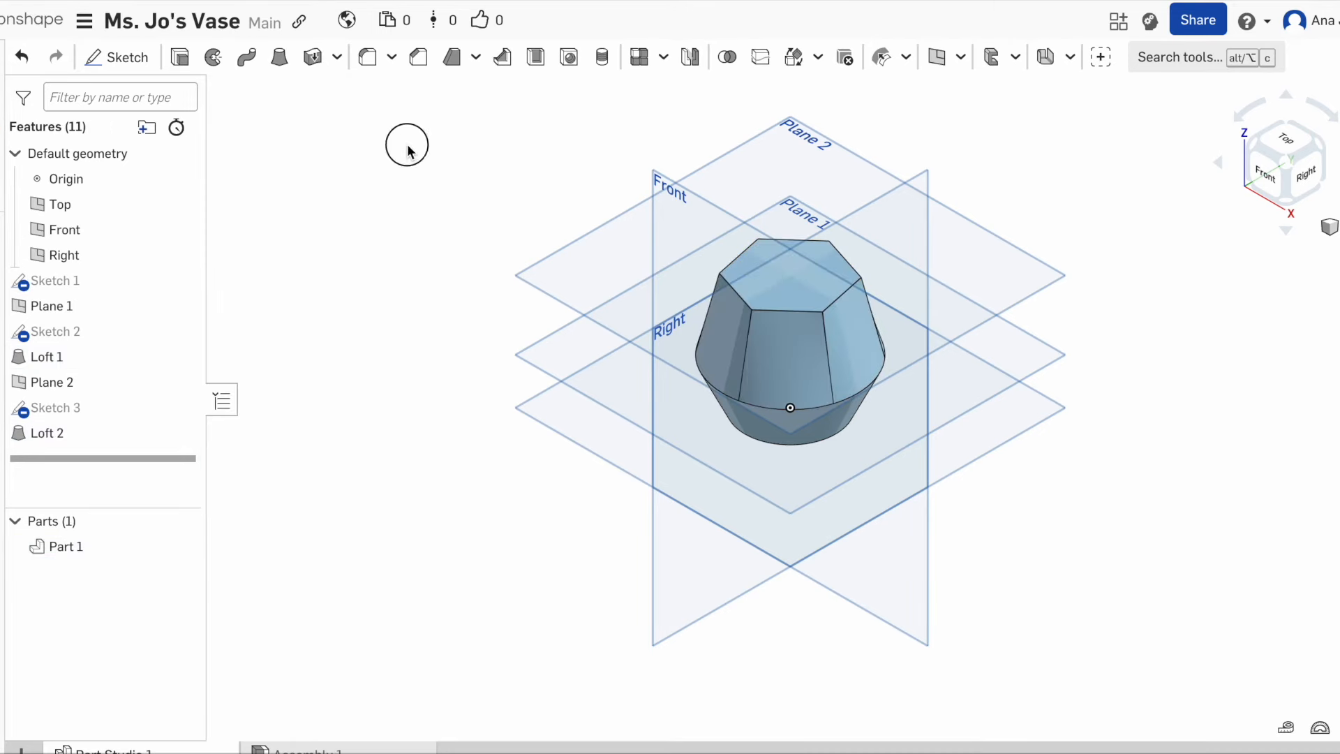
Fillet the edges of the lower loft's tapered side face with a 0.25 in radius.
click(371, 61)
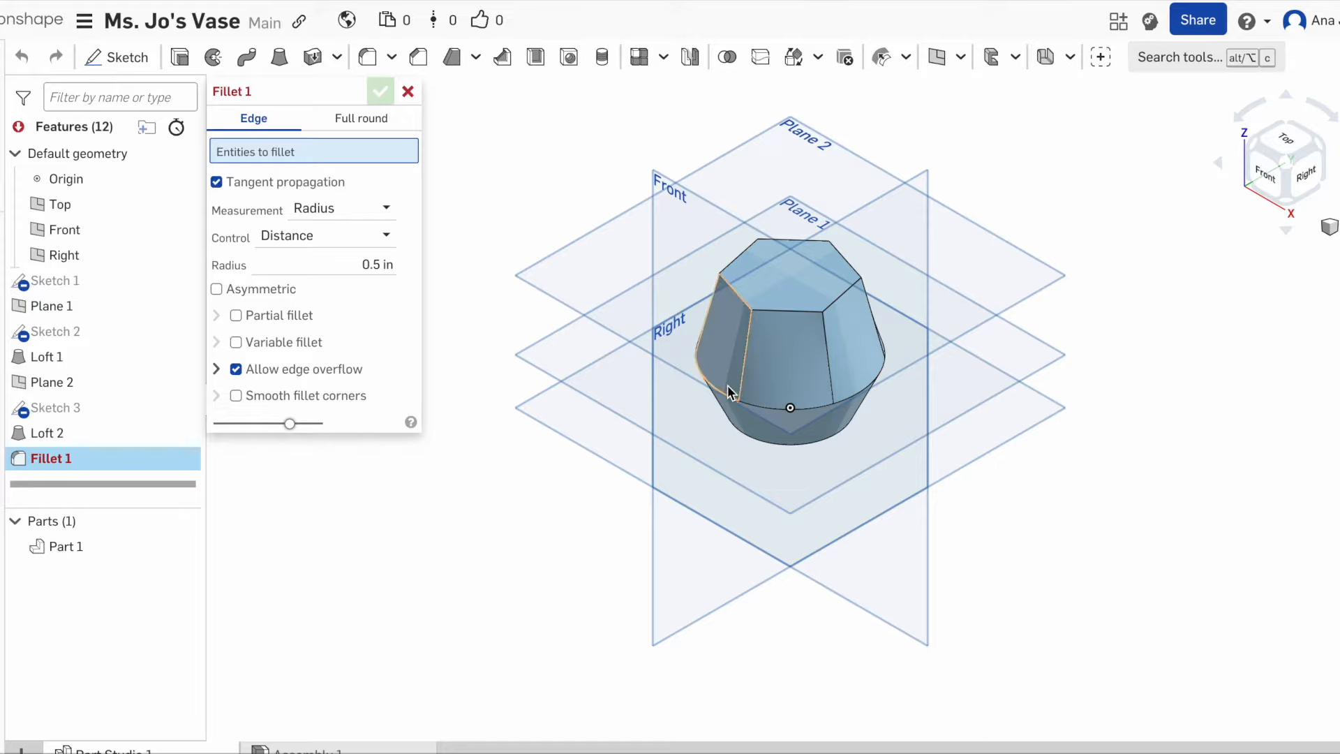
scroll(727, 384, up, 5)
click(805, 474)
key(Tab)
key(BackSpace)
text(.25)
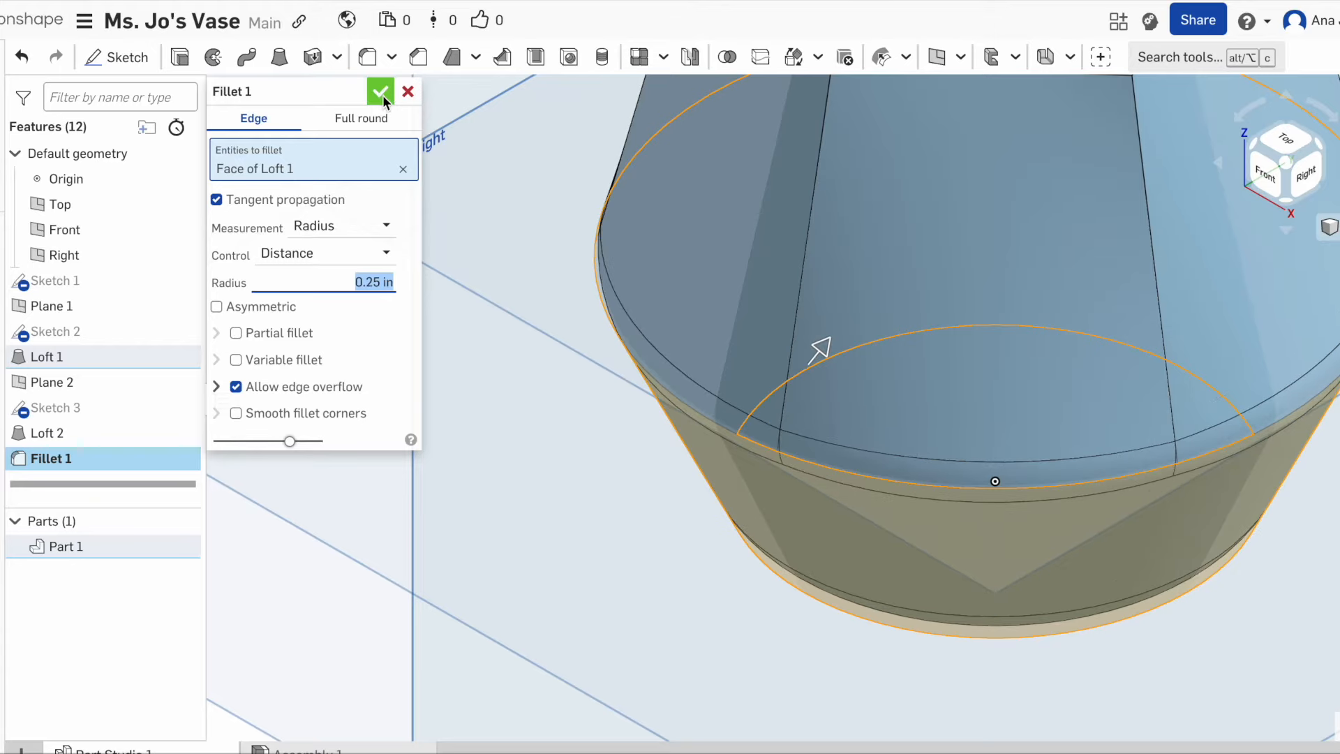
click(381, 92)
Create a plane offset 1 in upward from Plane 2.
click(1329, 226)
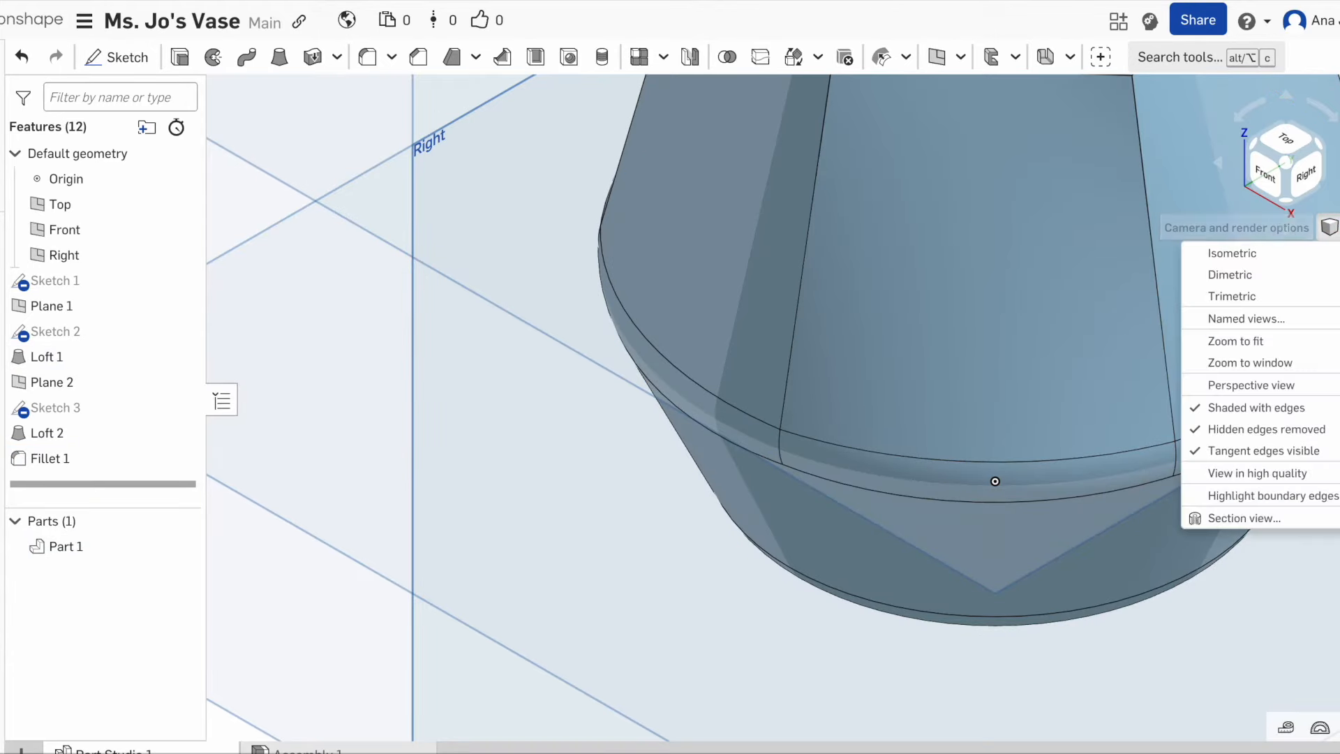
click(1313, 256)
key(p)
key(p)
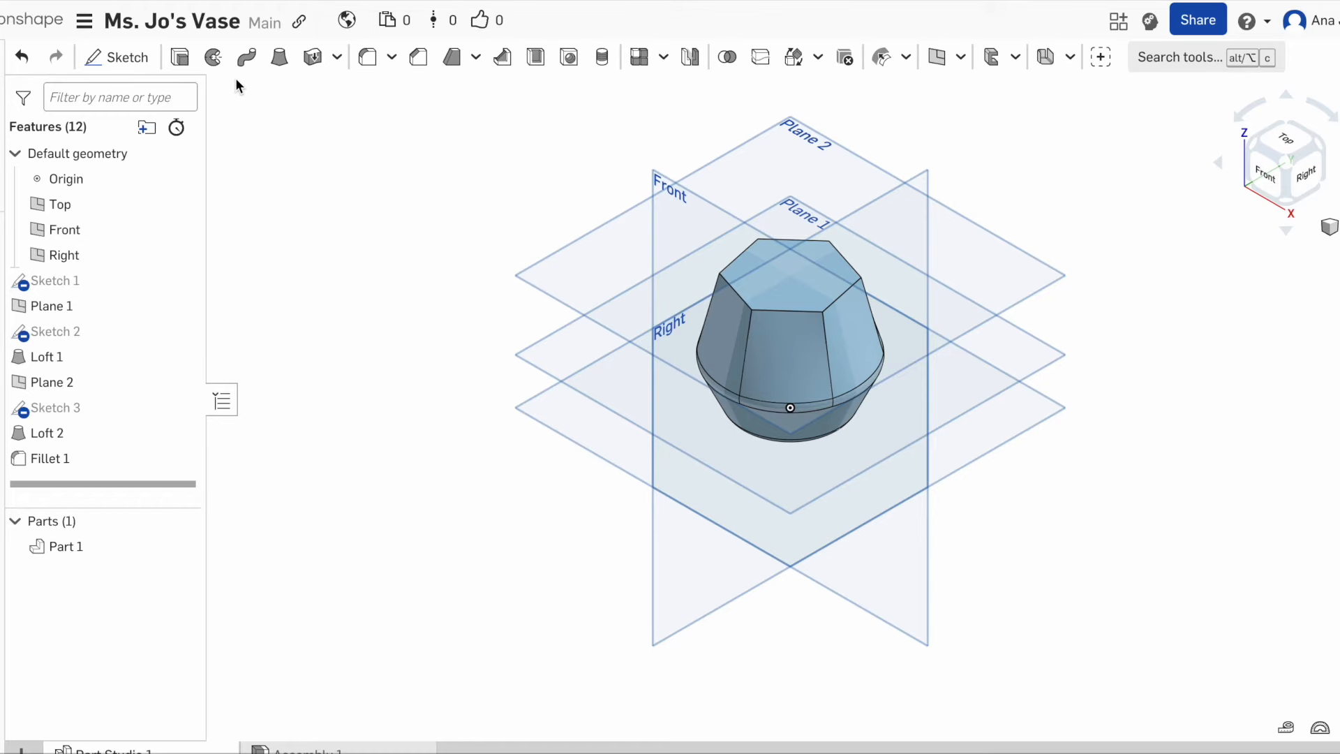
click(939, 57)
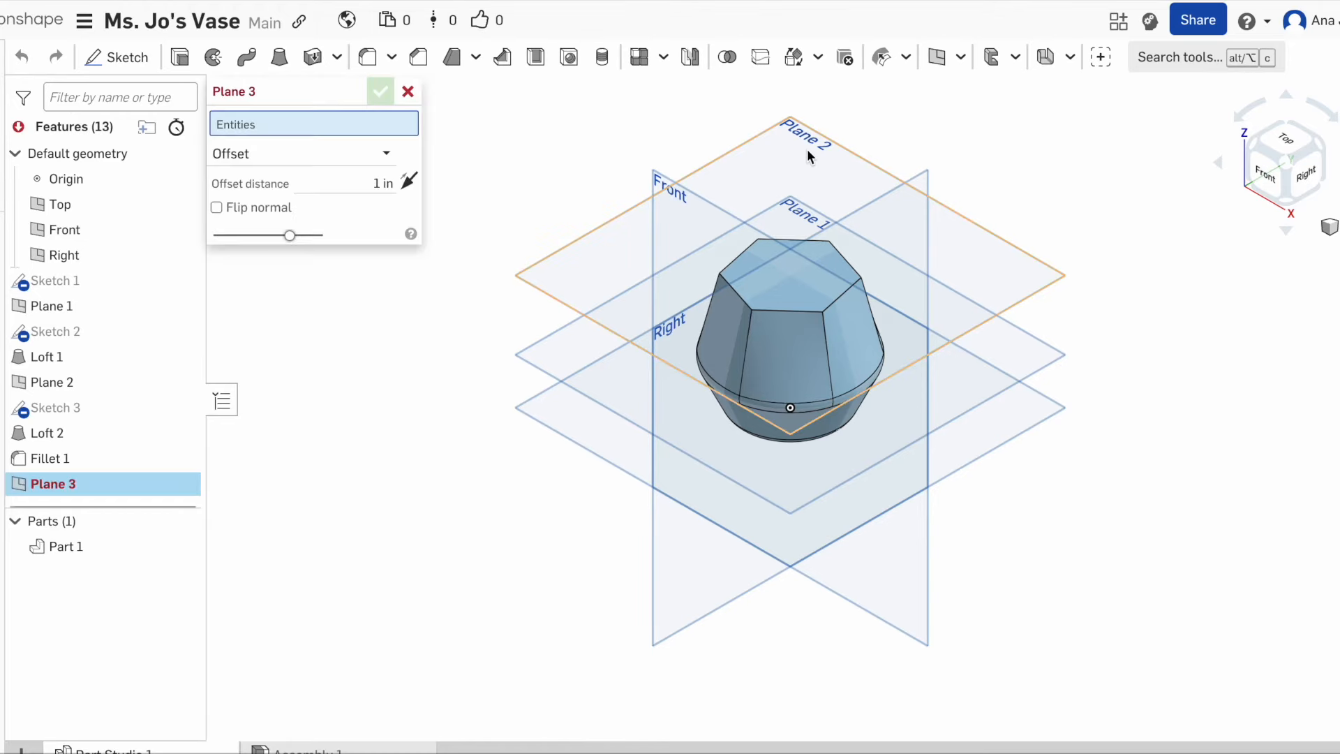
click(805, 150)
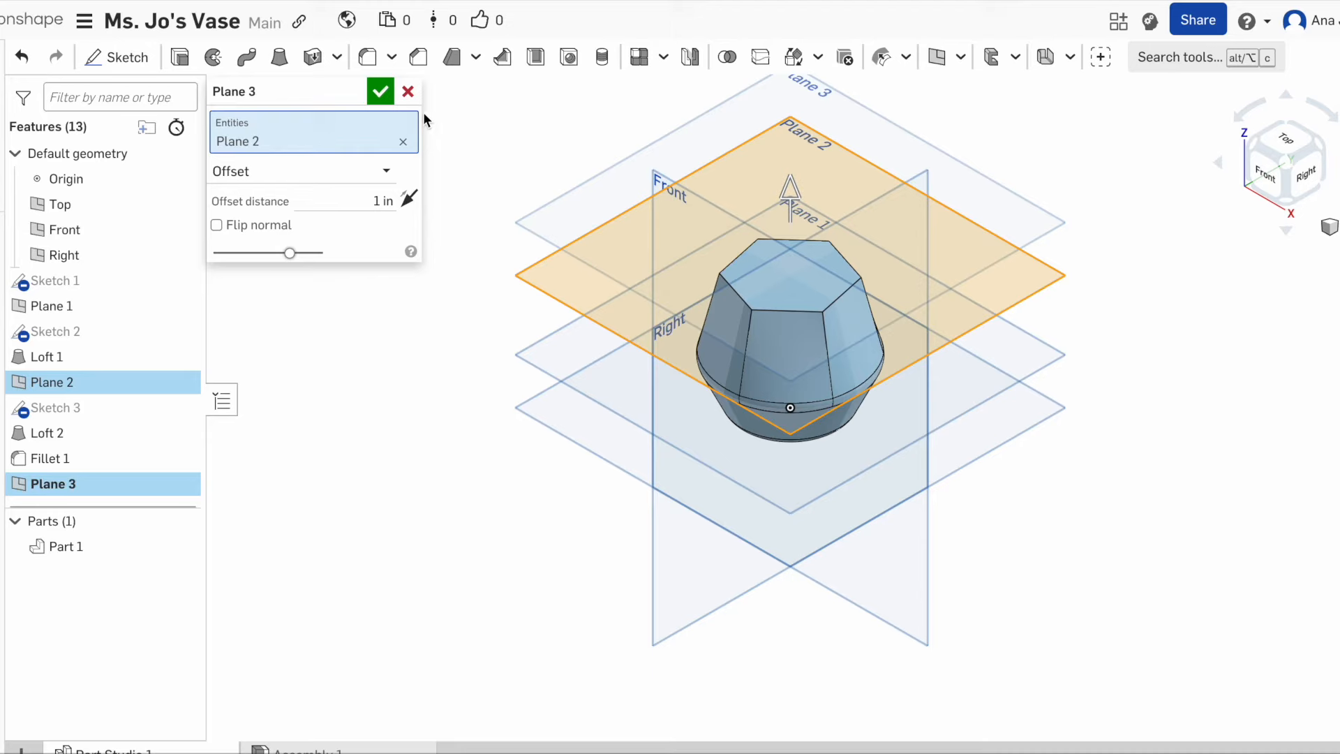
click(380, 92)
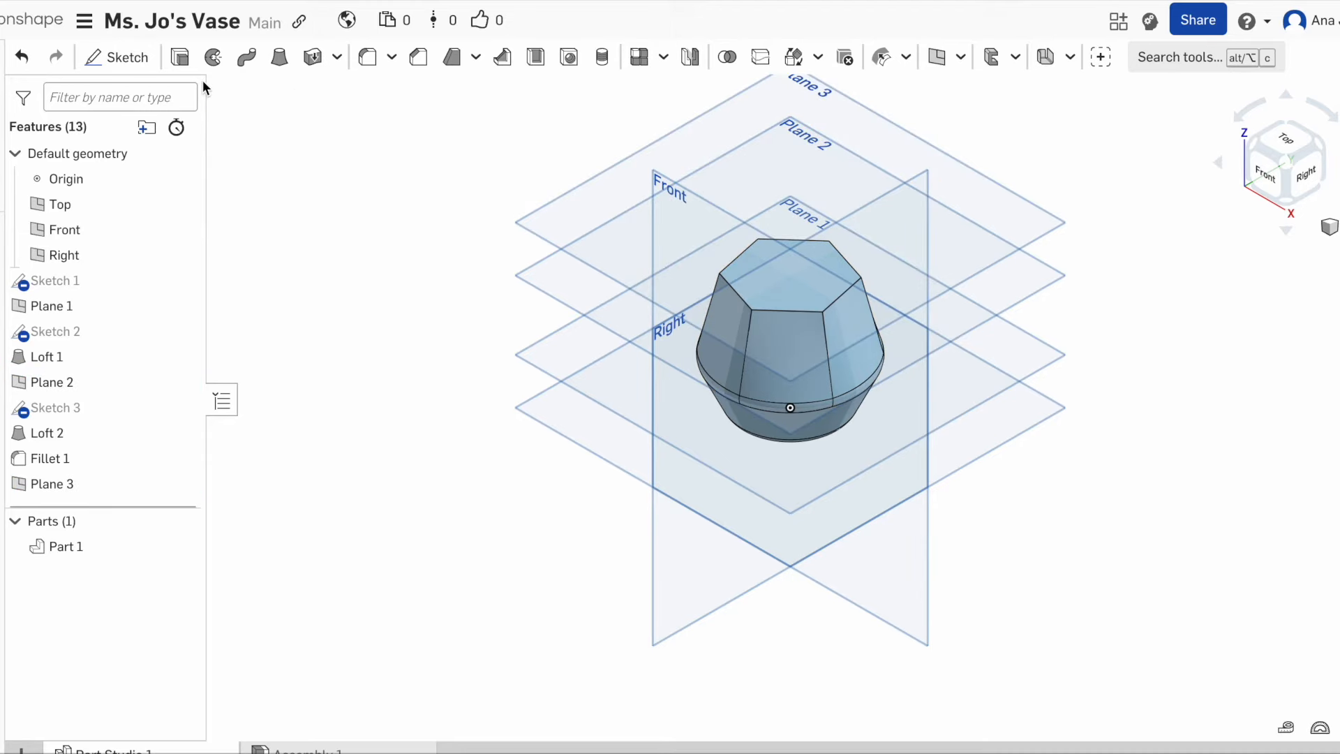
On Plane 3, sketch a circle about 0.82 in in diameter centred on the origin.
click(121, 55)
click(982, 179)
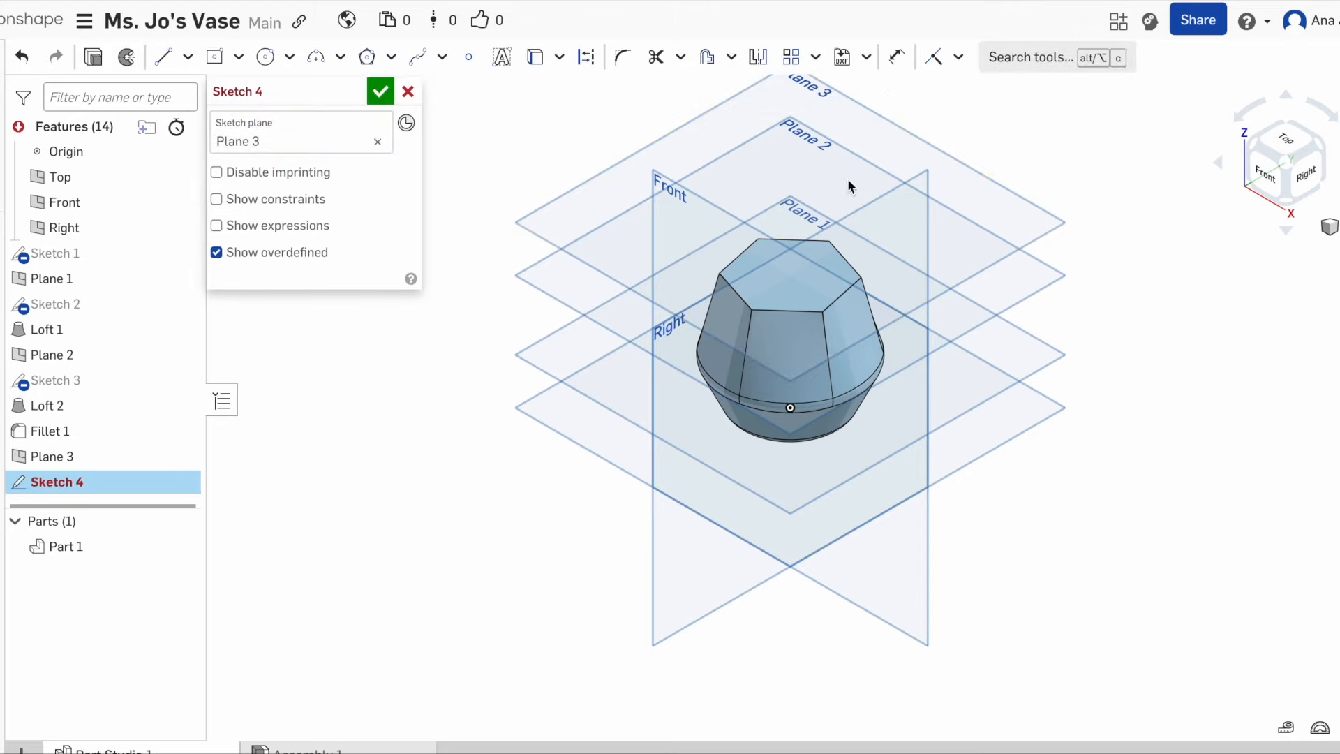
click(268, 54)
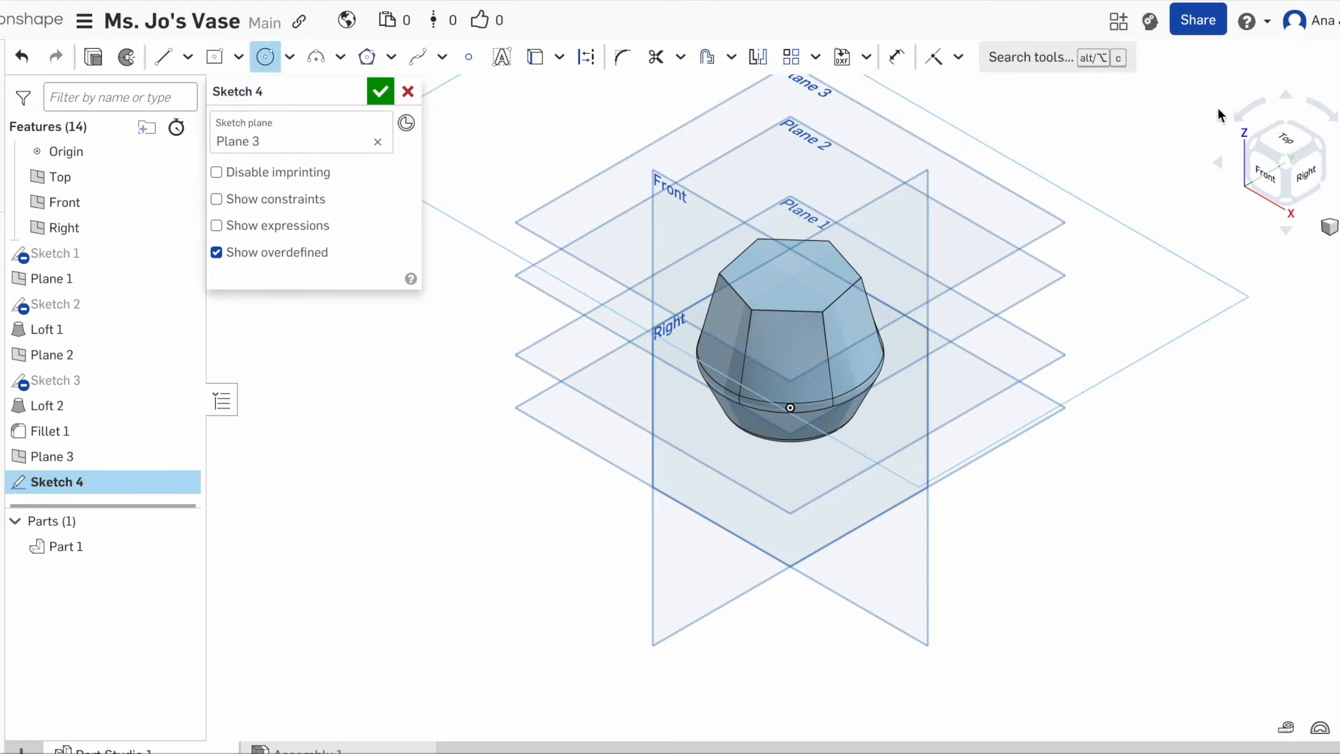
click(1292, 142)
click(789, 407)
click(760, 382)
click(380, 92)
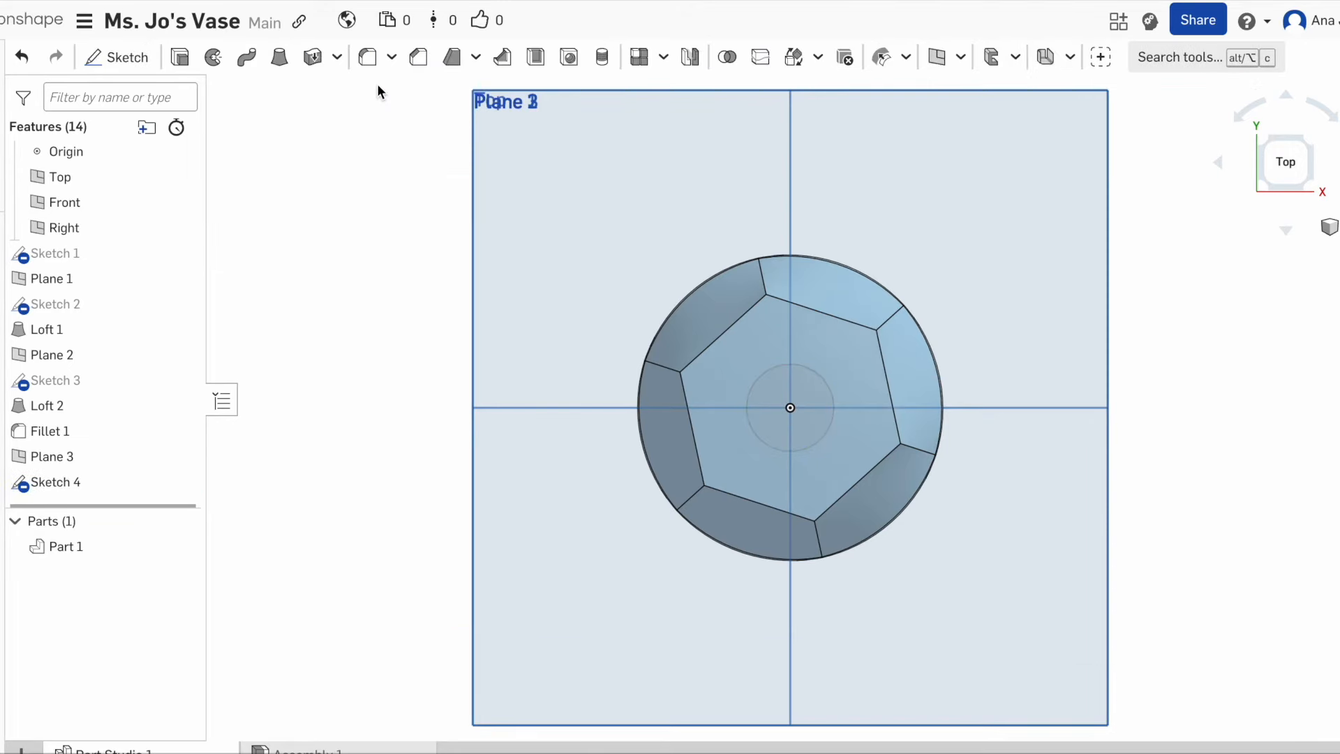
Loft from the hexagonal top face of the body to the circle on Plane 3, adding it to Part 1.
click(1329, 227)
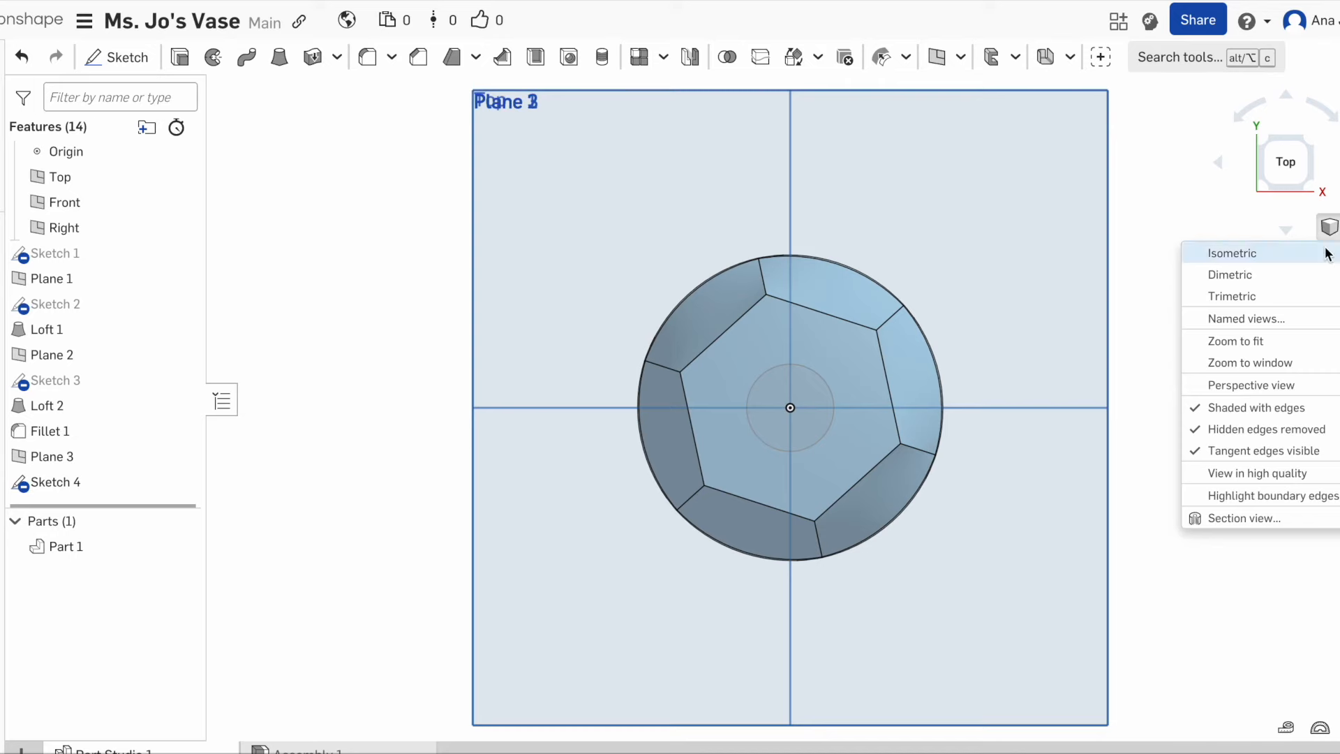
click(1231, 252)
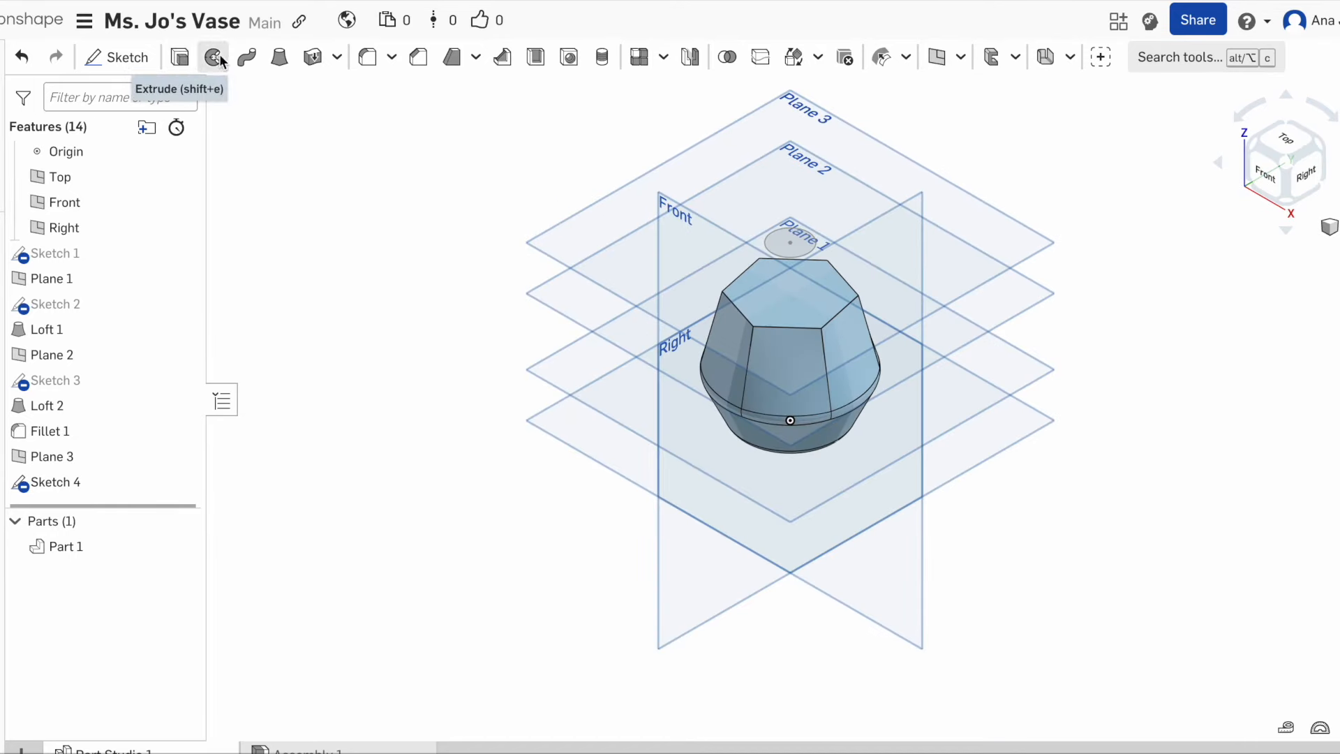
click(279, 56)
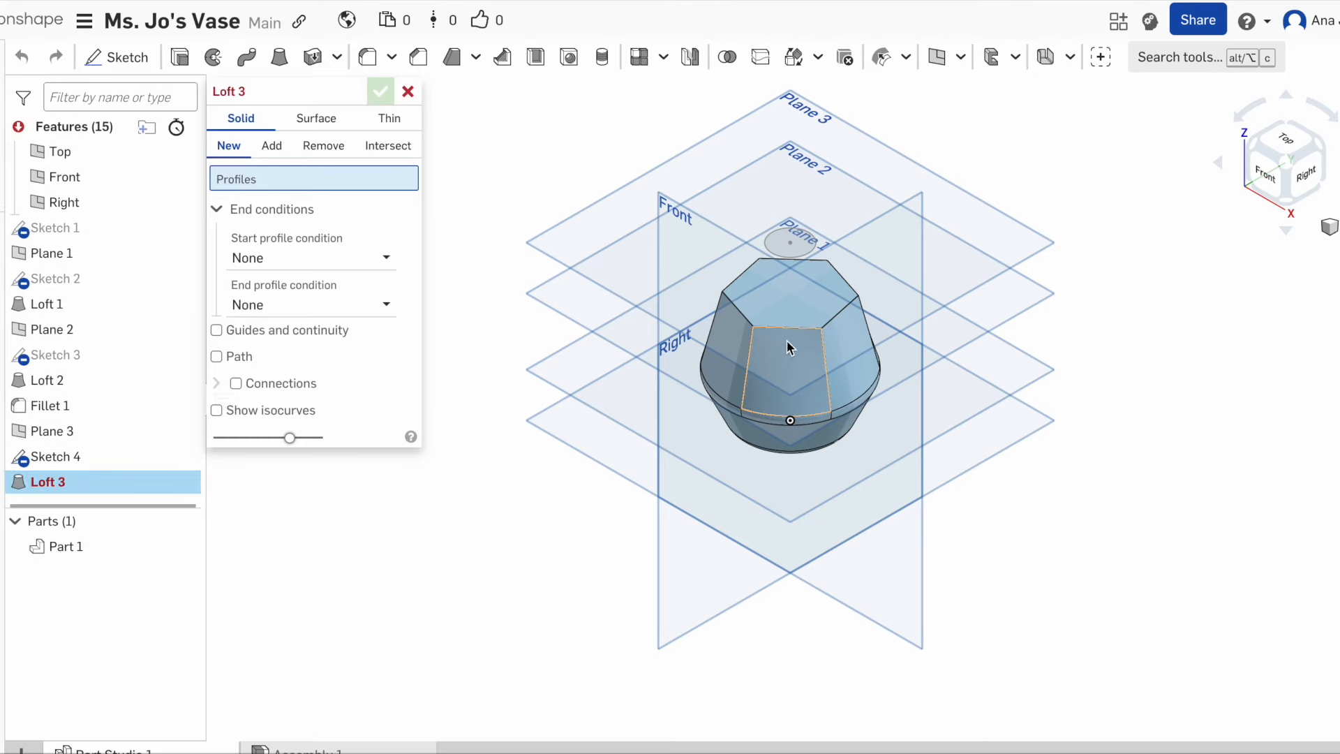
click(788, 299)
click(789, 253)
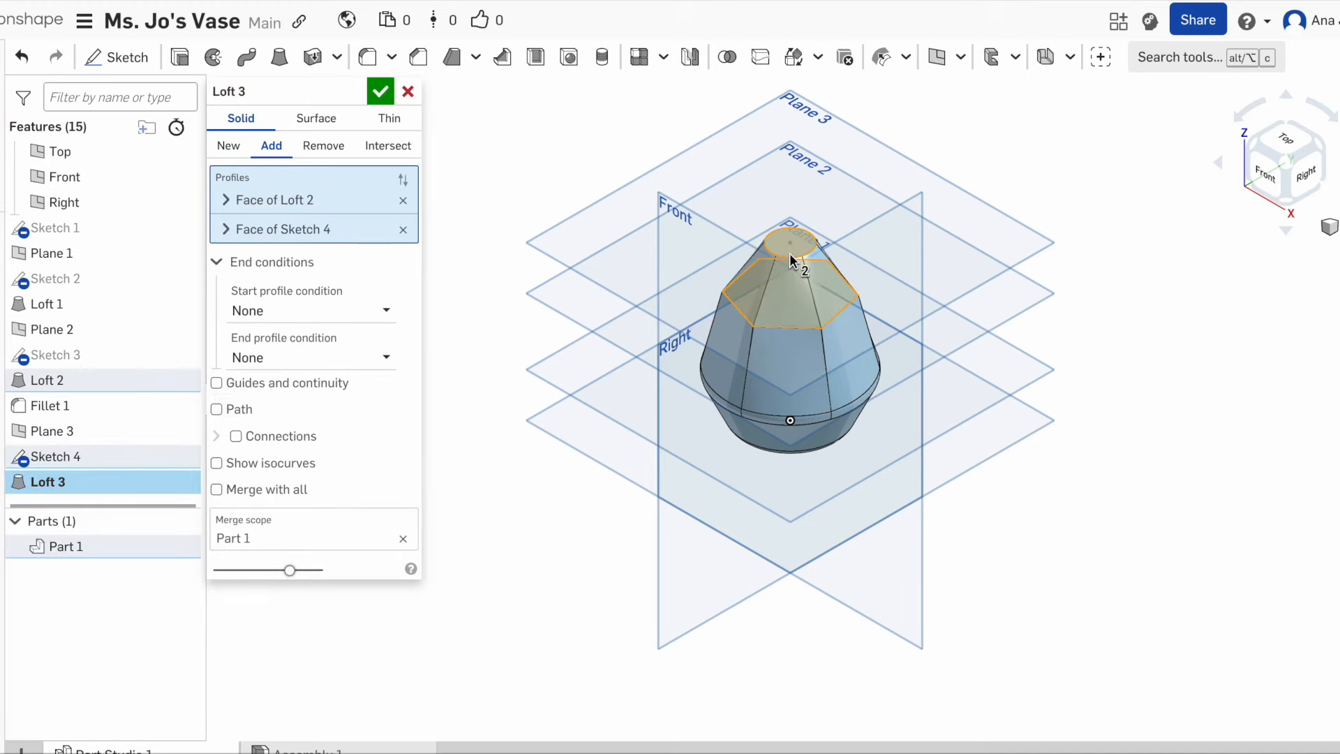
click(380, 91)
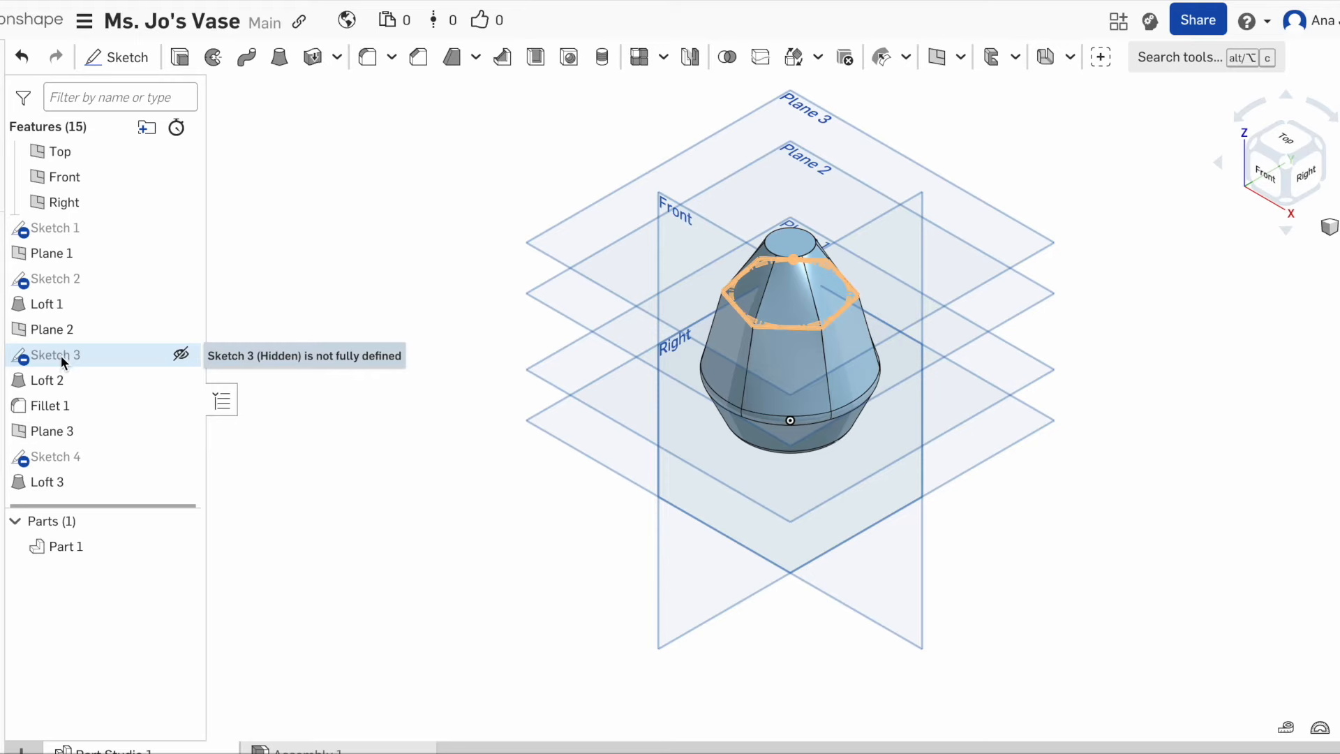
Edit Sketch 4 and dimension its circle to a diameter of 3 in.
double_click(53, 457)
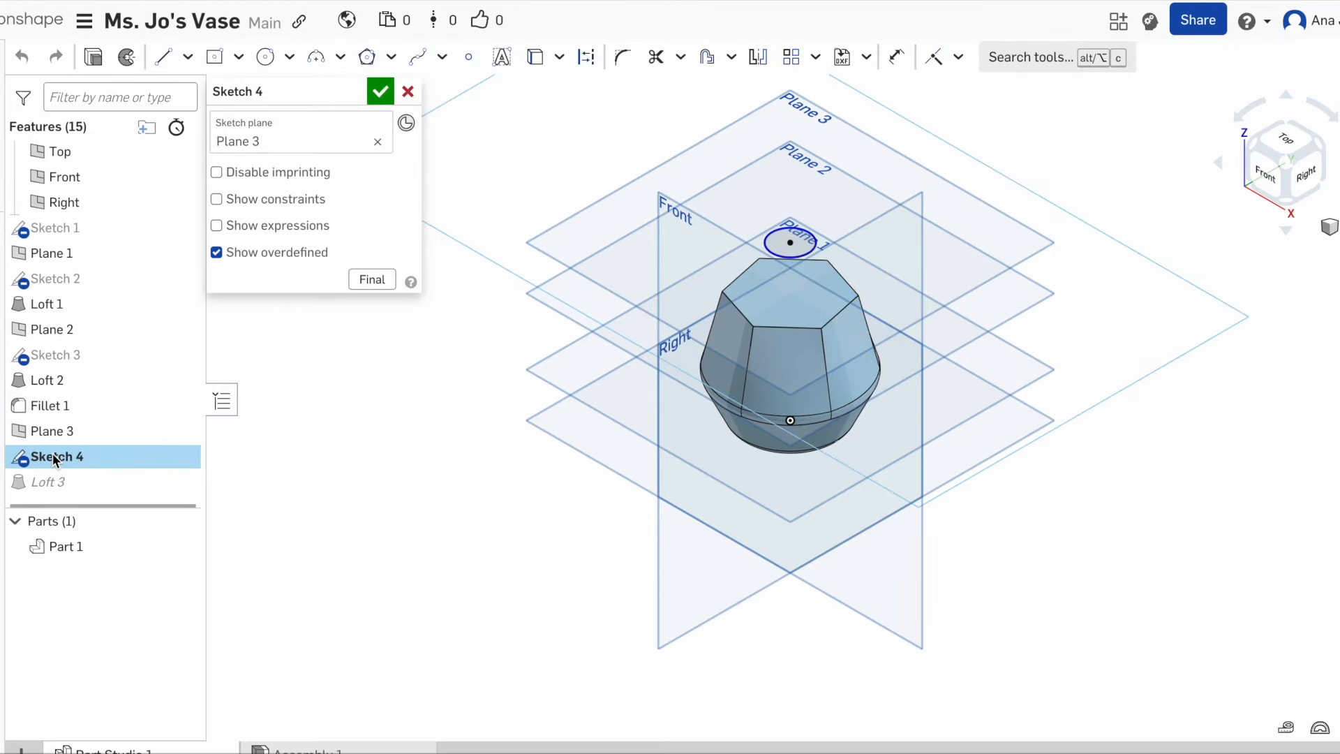
key(d)
click(804, 245)
click(1142, 373)
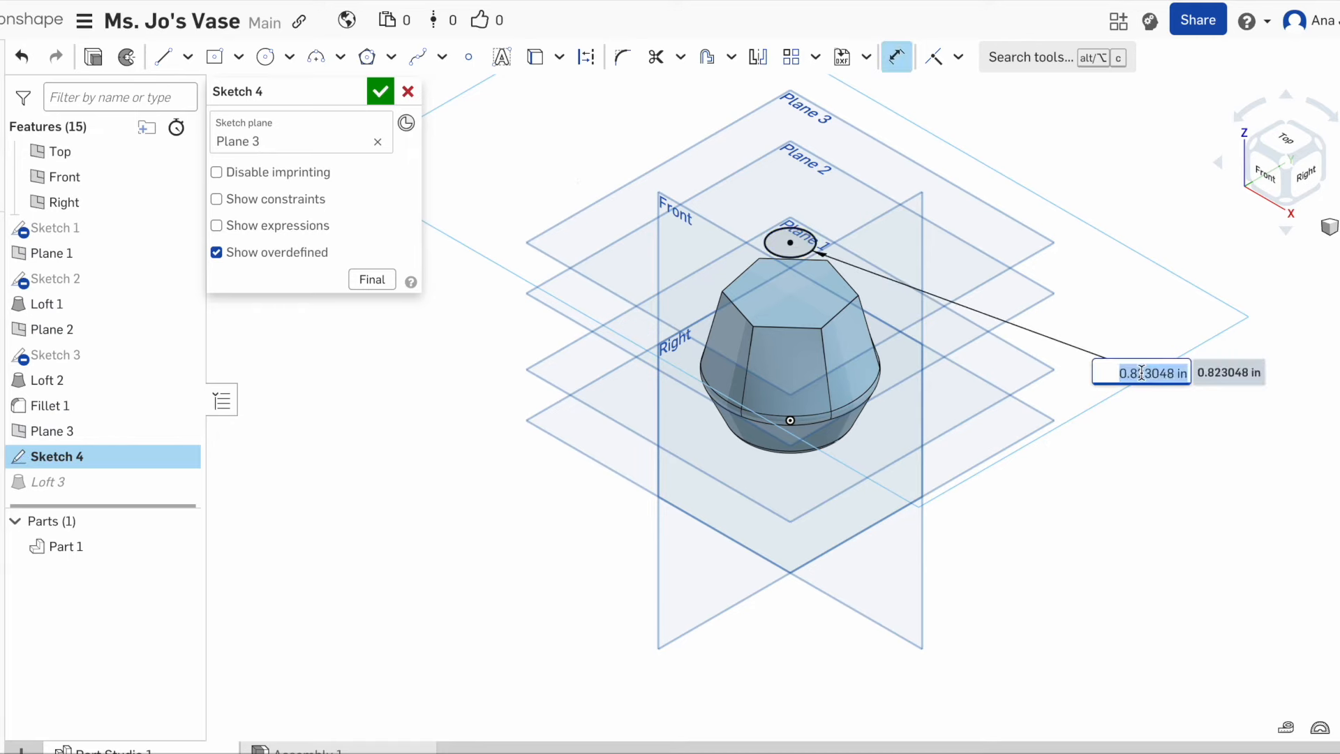
text(3)
key(Return)
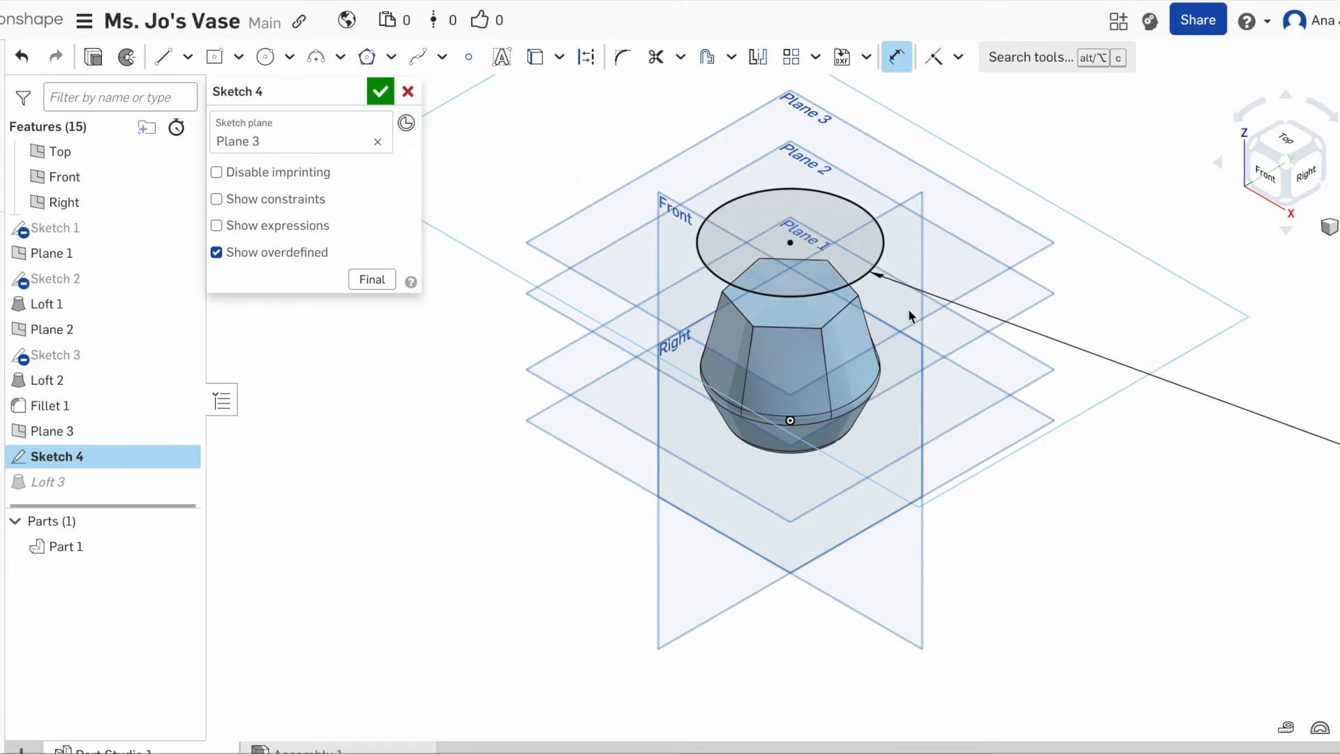
click(382, 93)
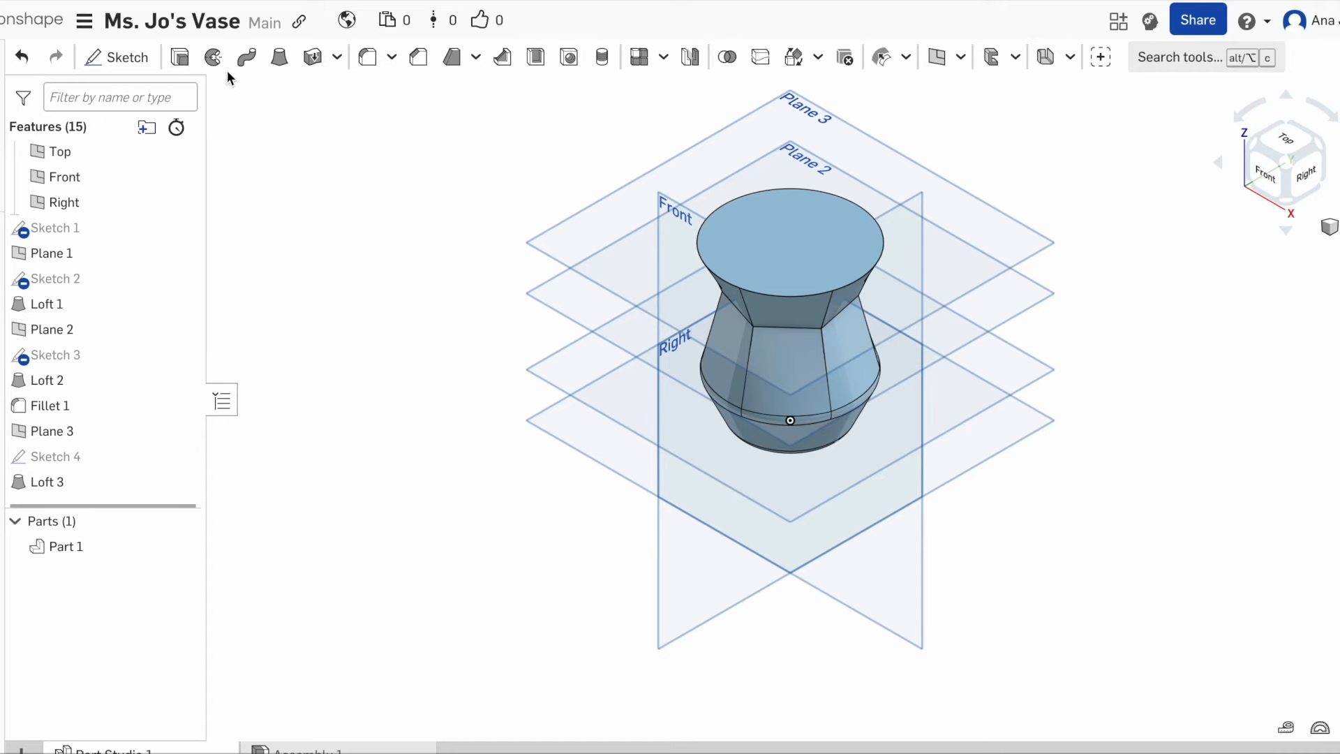
Create a plane offset 1 in upward from Plane 3.
click(937, 58)
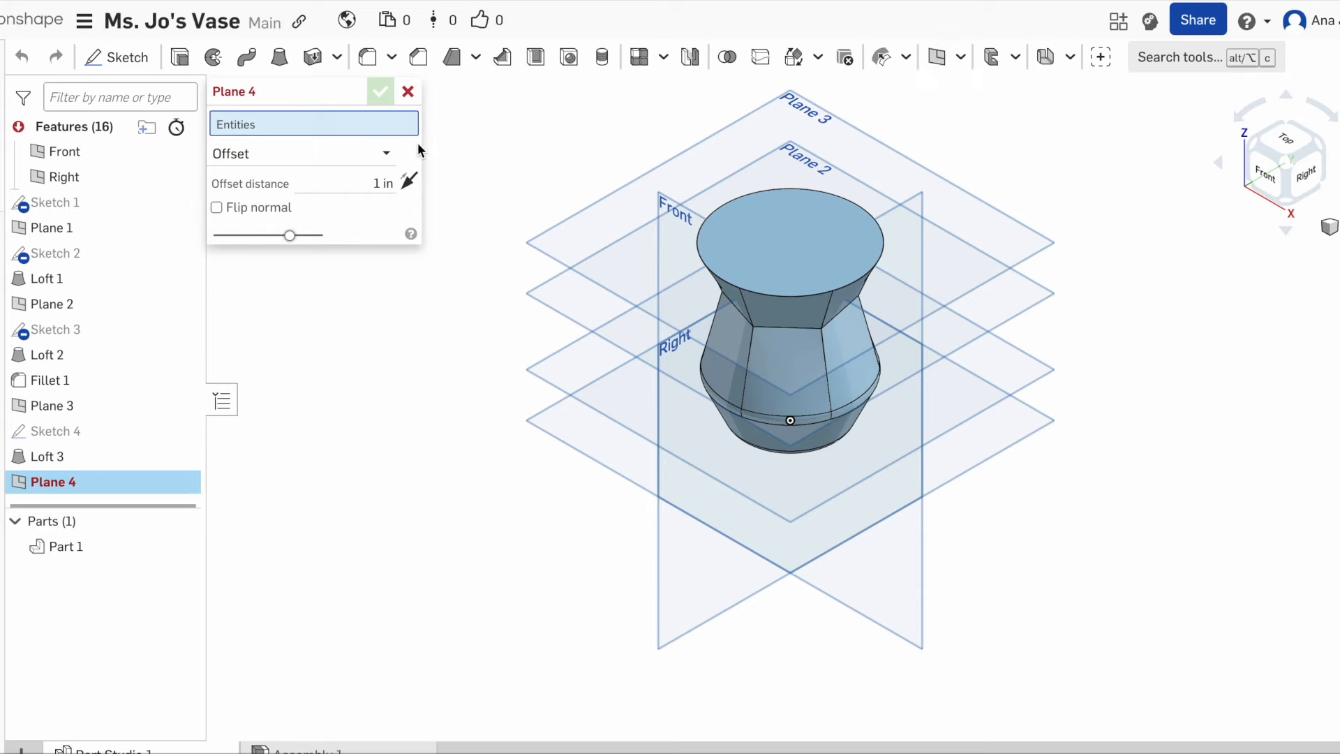
click(732, 157)
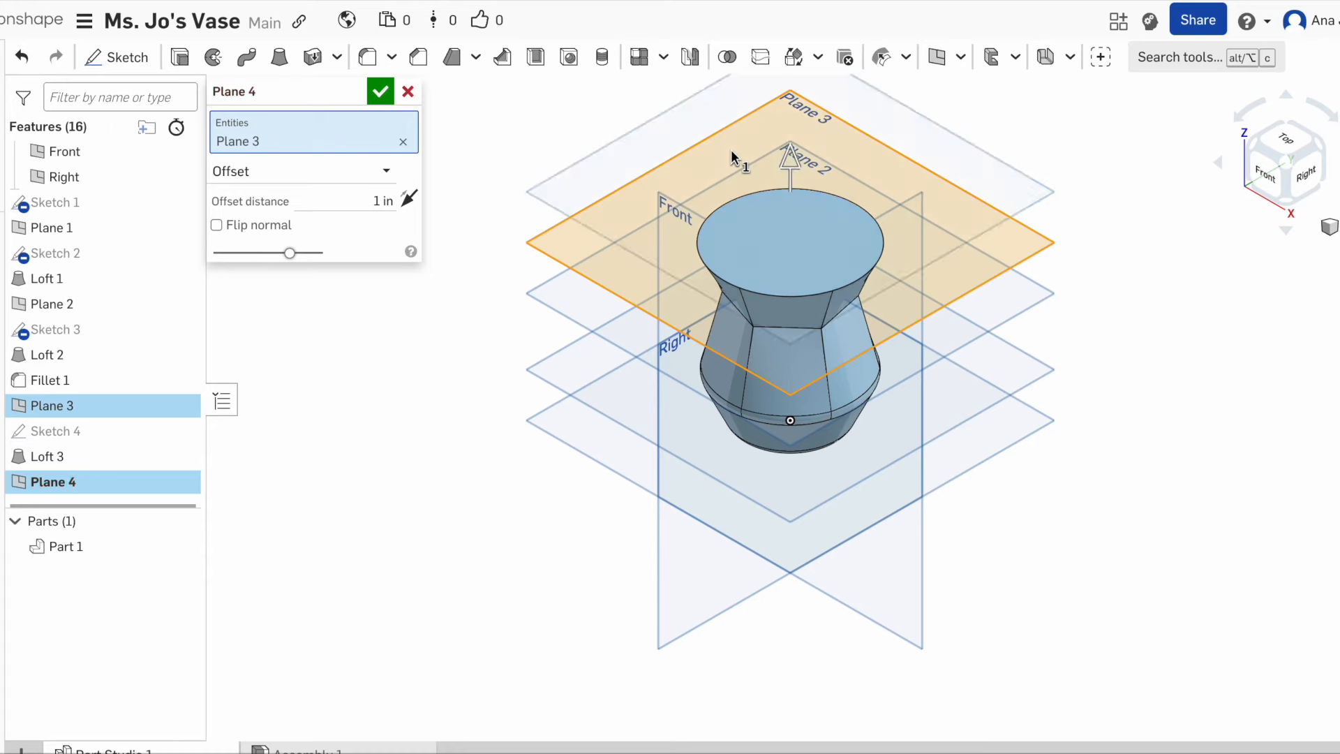
click(379, 91)
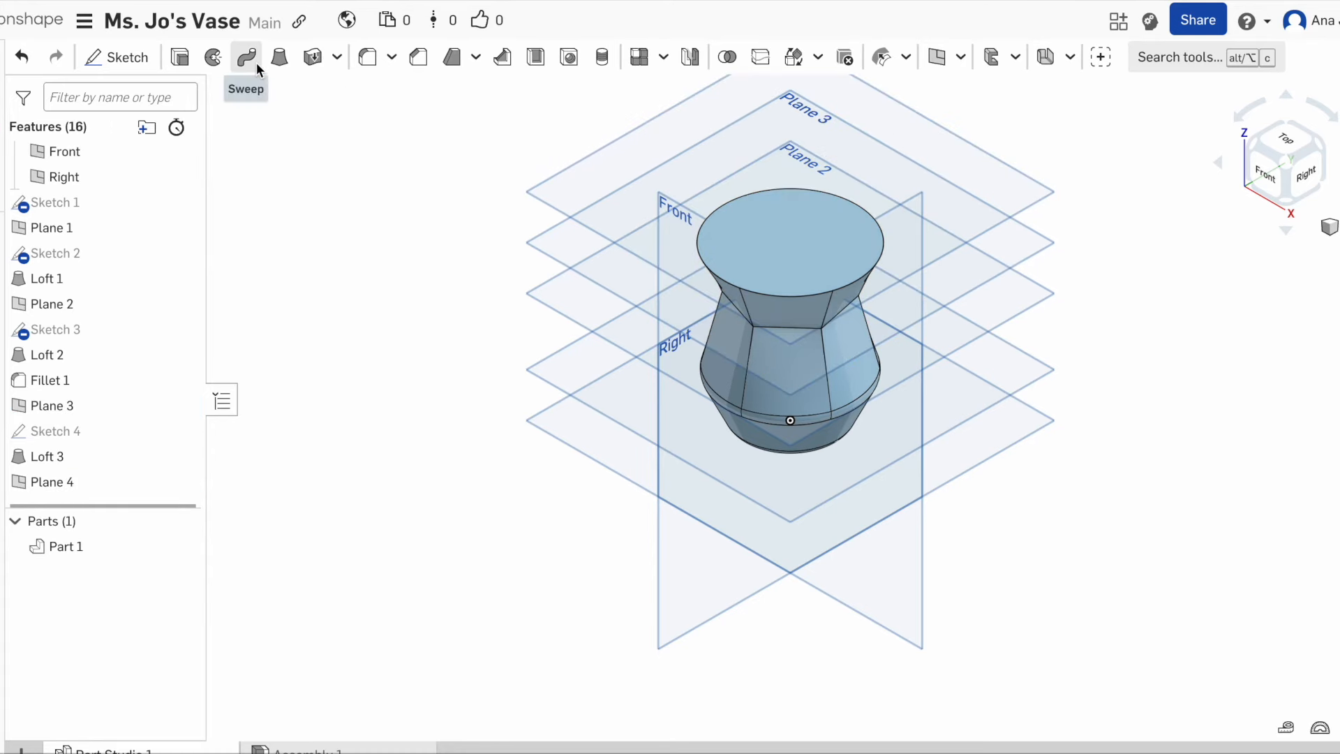
On Plane 4, sketch a center point rectangle on the origin measuring 1.5 in wide and 1.5 in high.
key(shift+s)
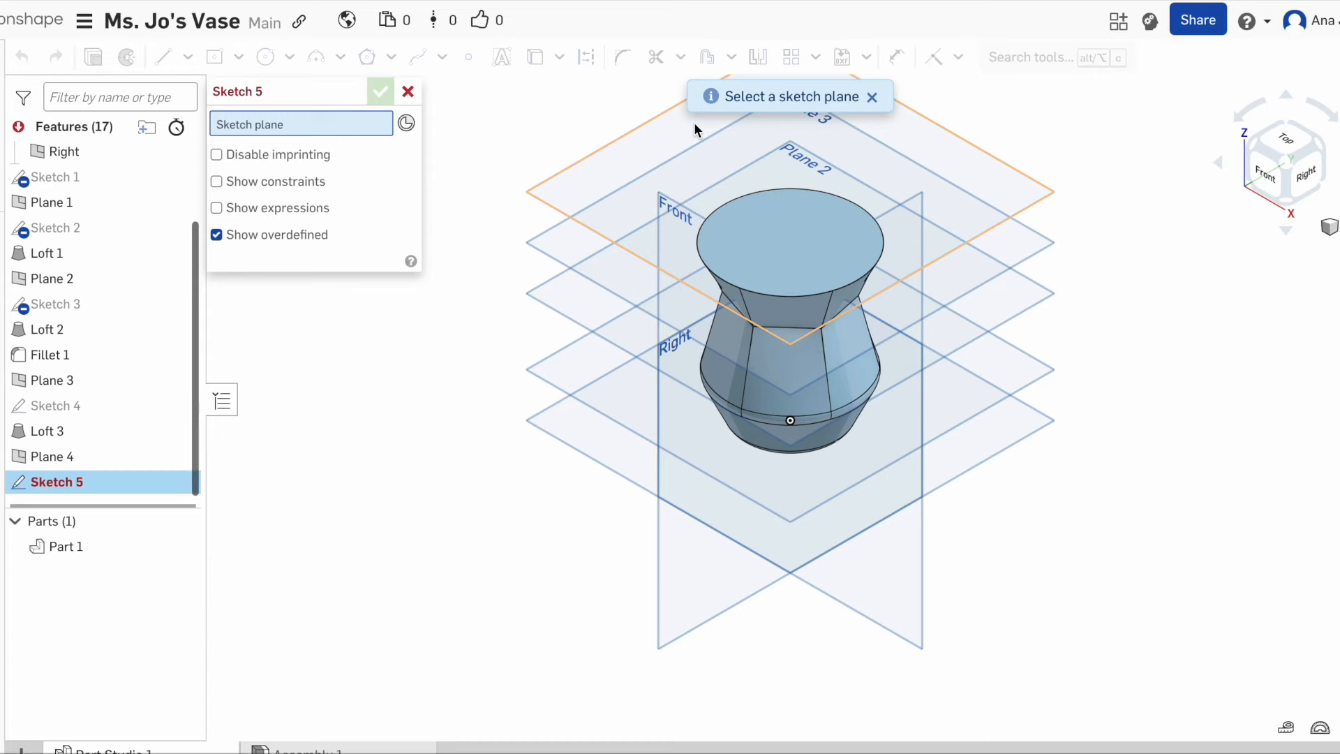
click(625, 126)
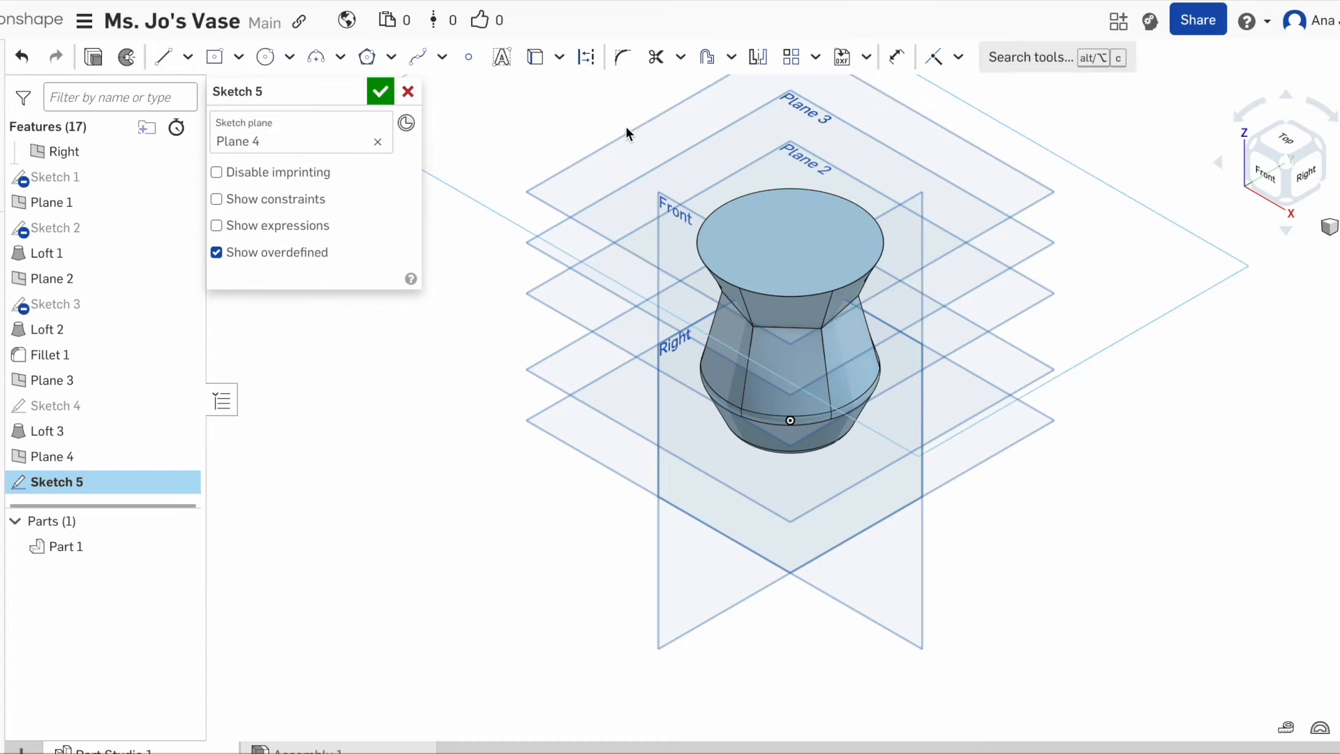
click(1287, 140)
click(215, 57)
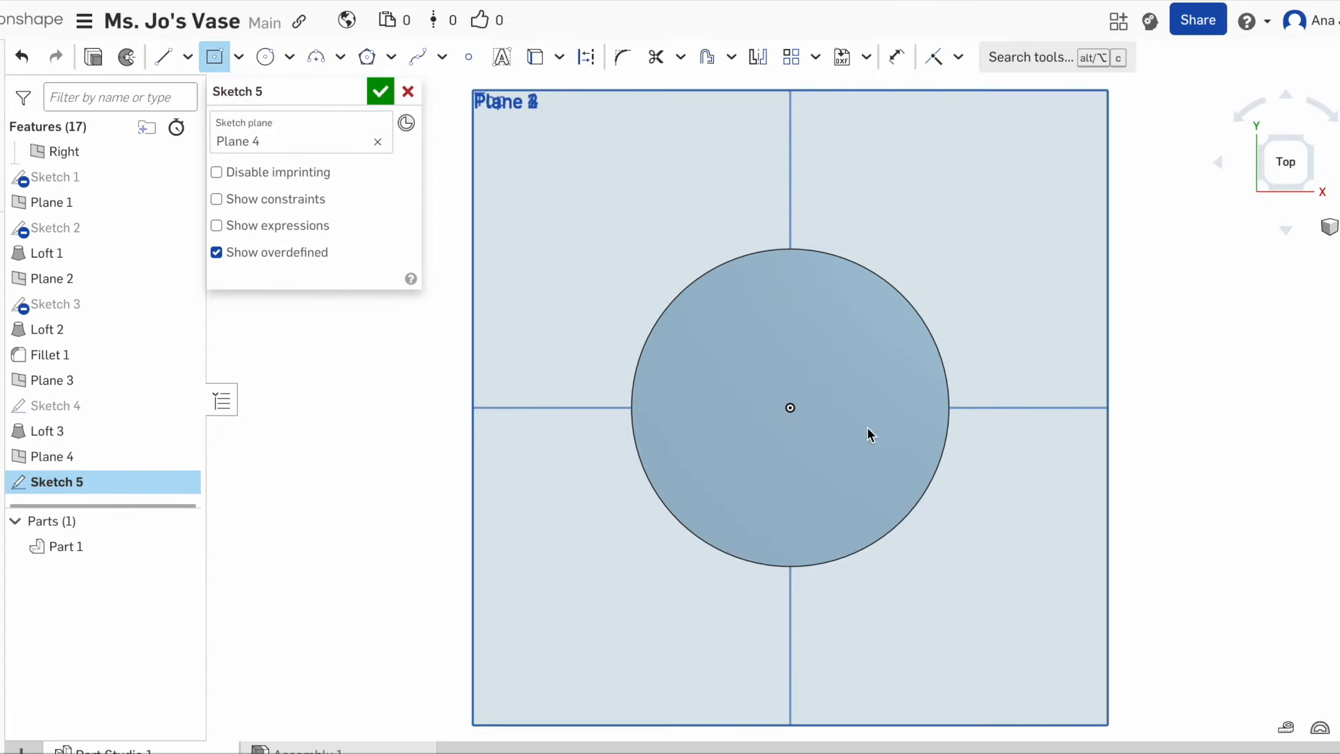
click(790, 407)
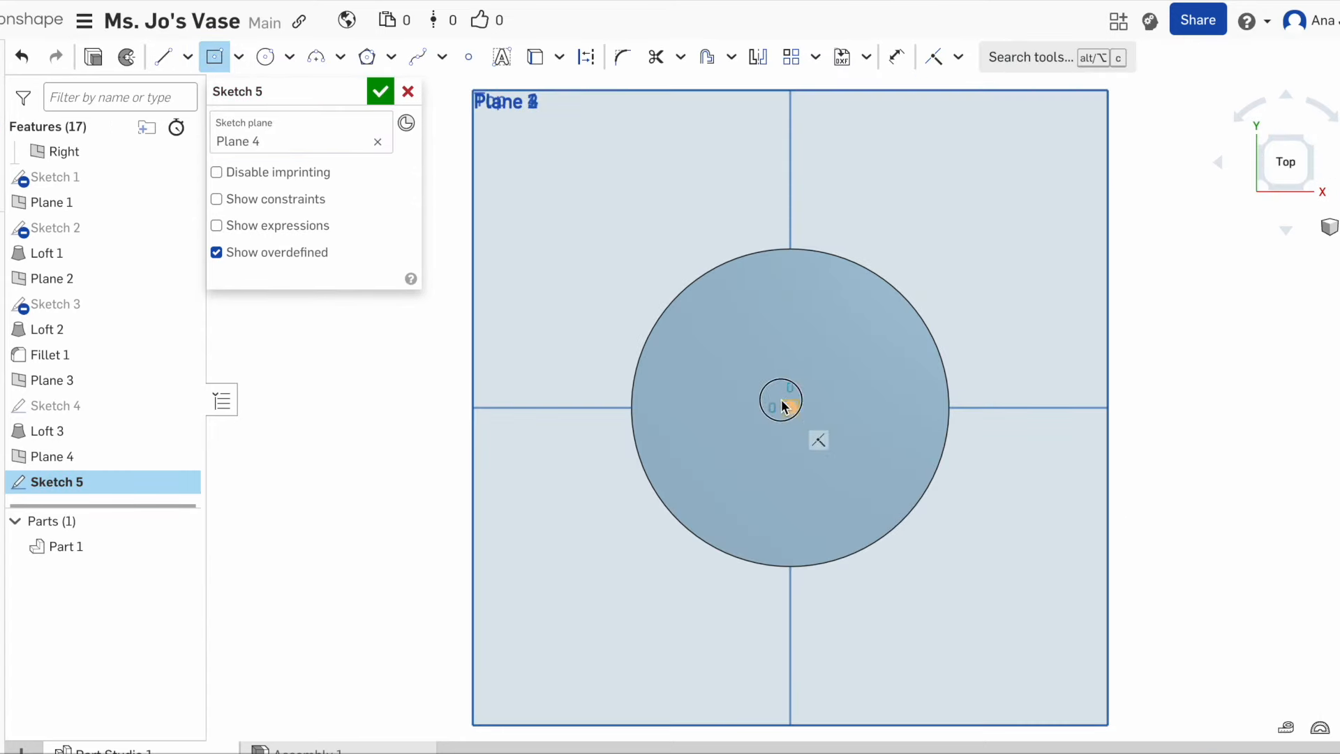
click(700, 324)
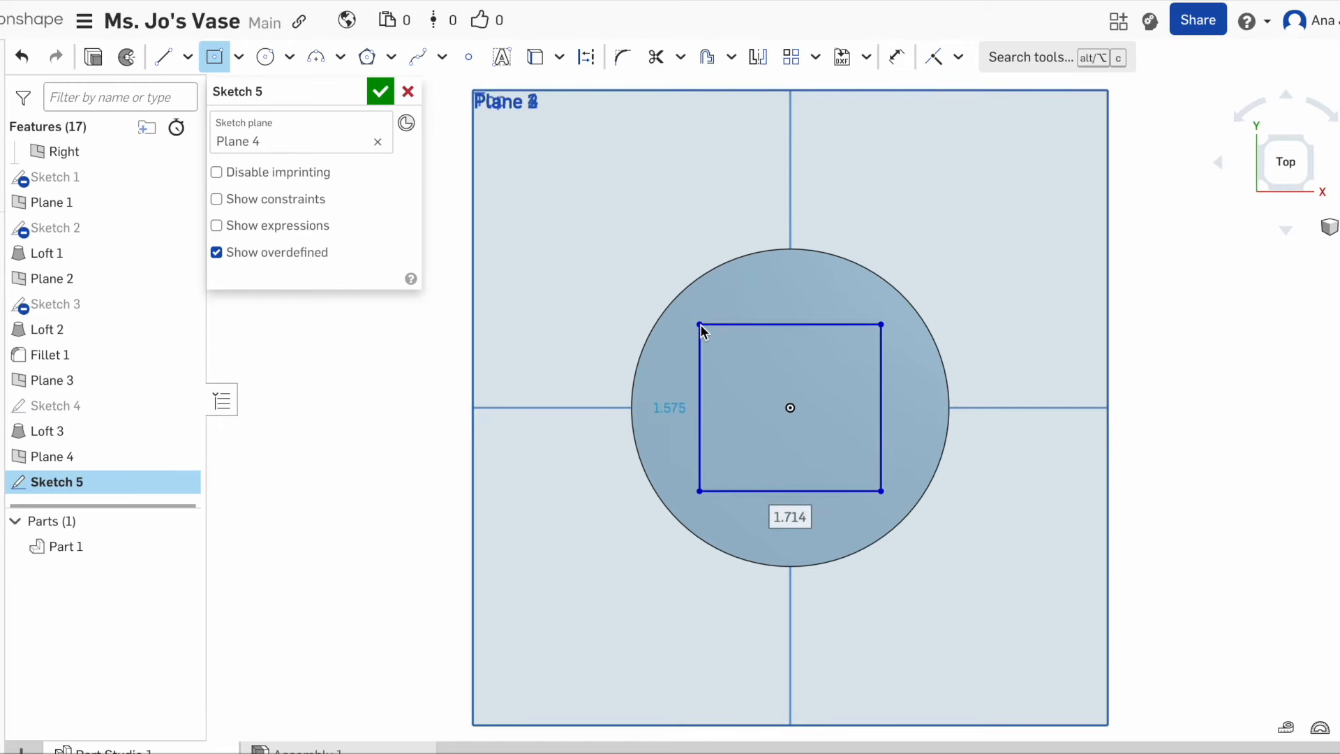
text(1)
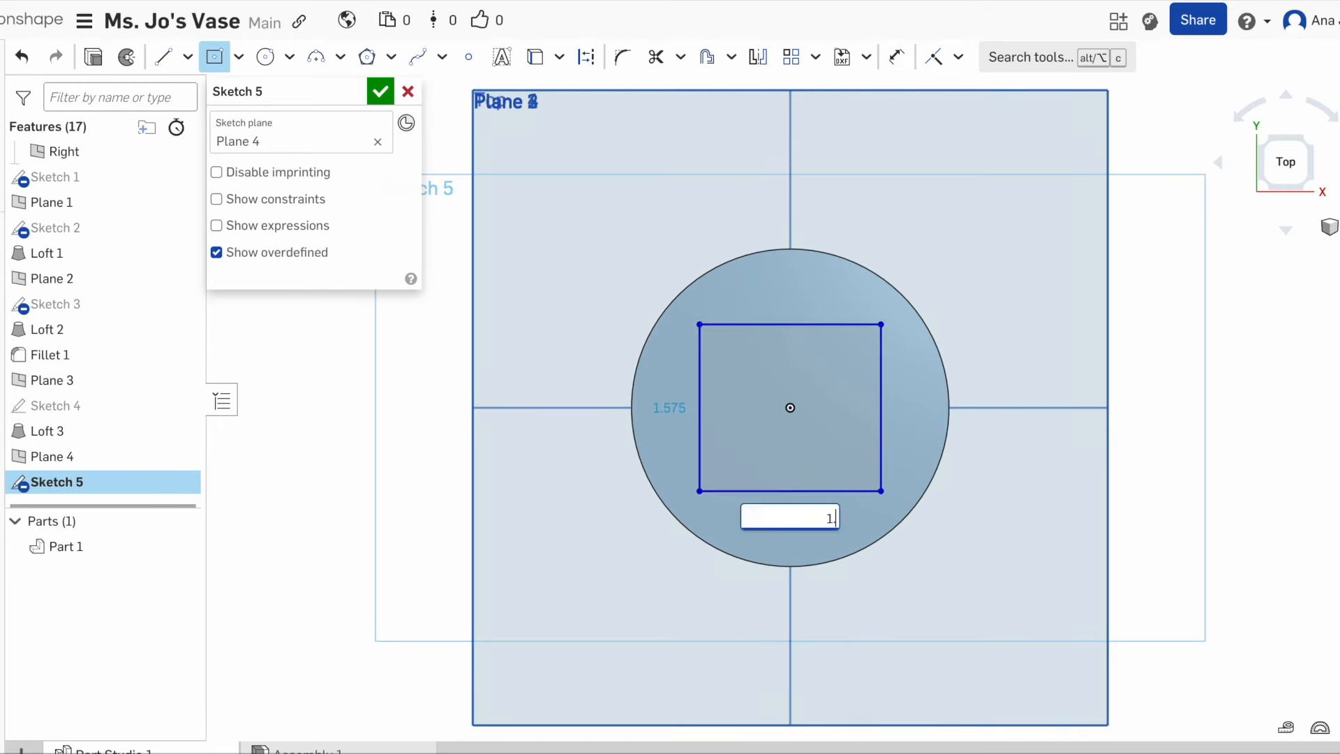
text(.5)
key(Tab)
text(1)
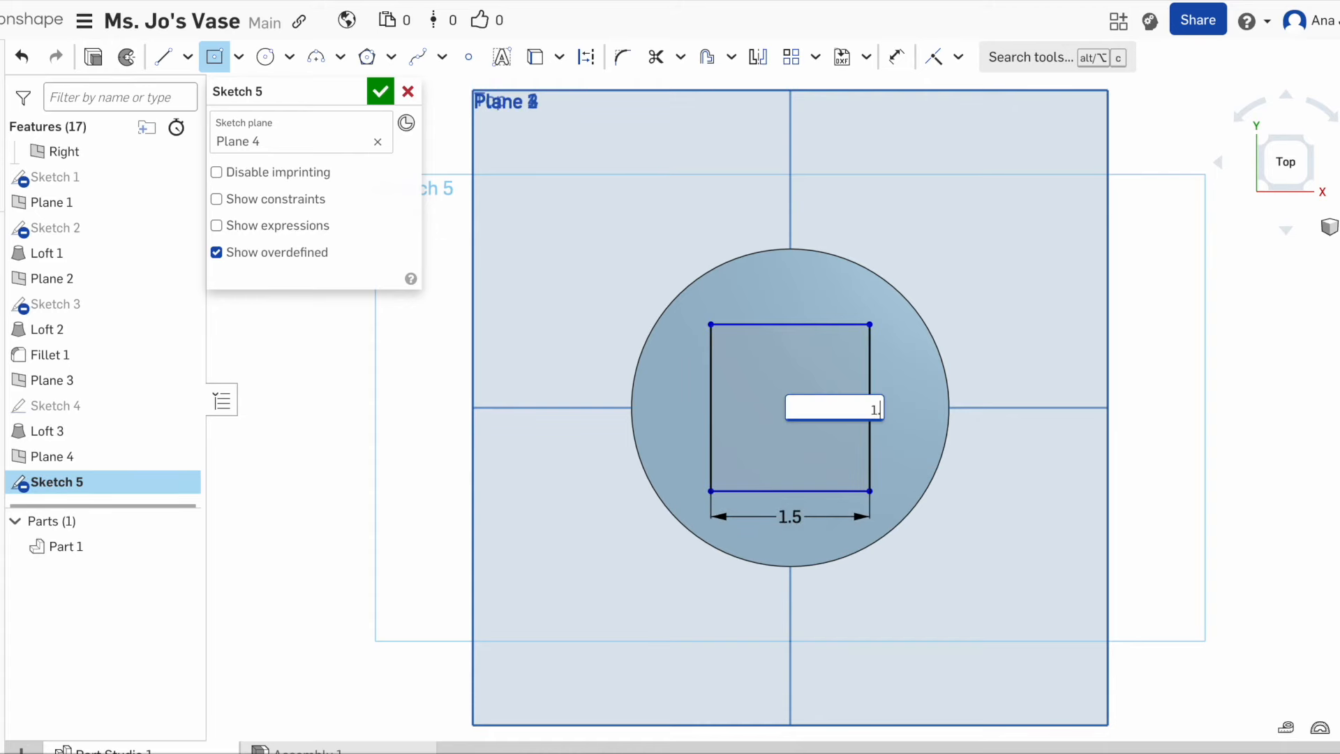
key(Return)
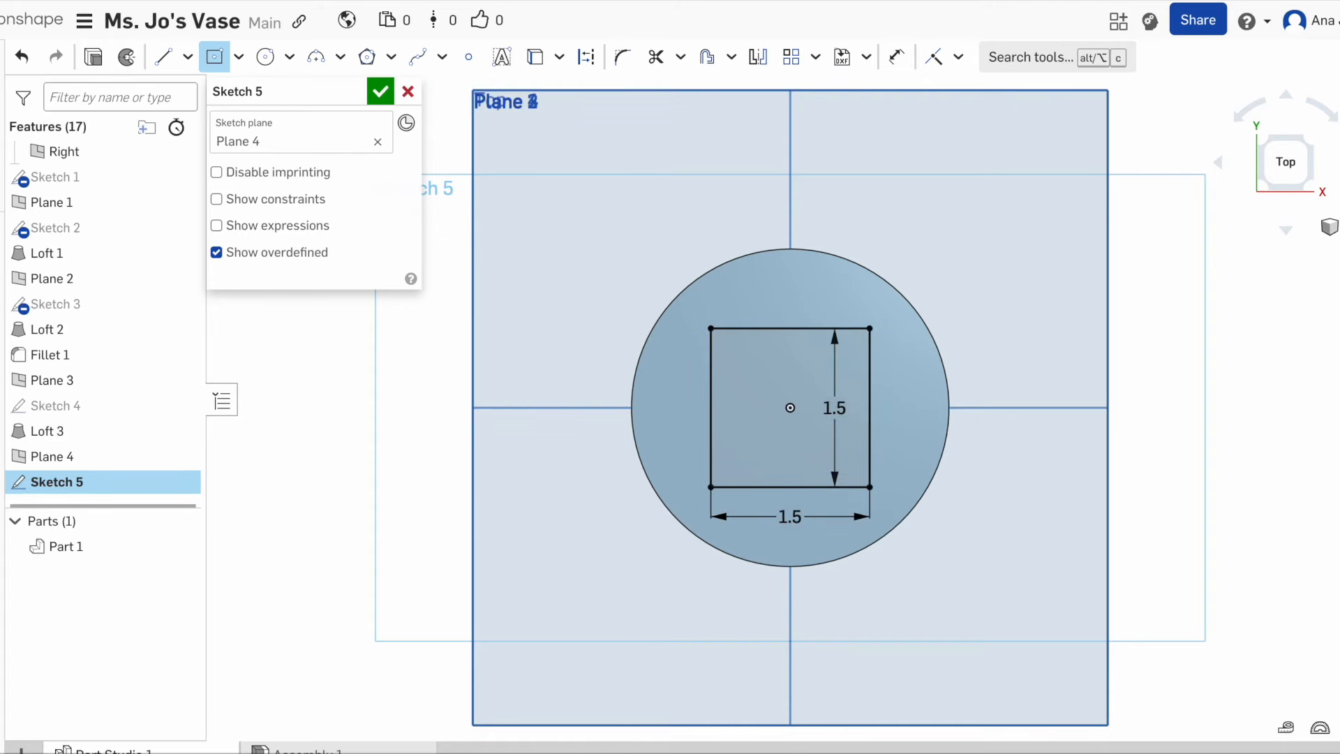
Loft from the circular top face of the body to the square in Sketch 5, adding it to Part 1.
click(380, 91)
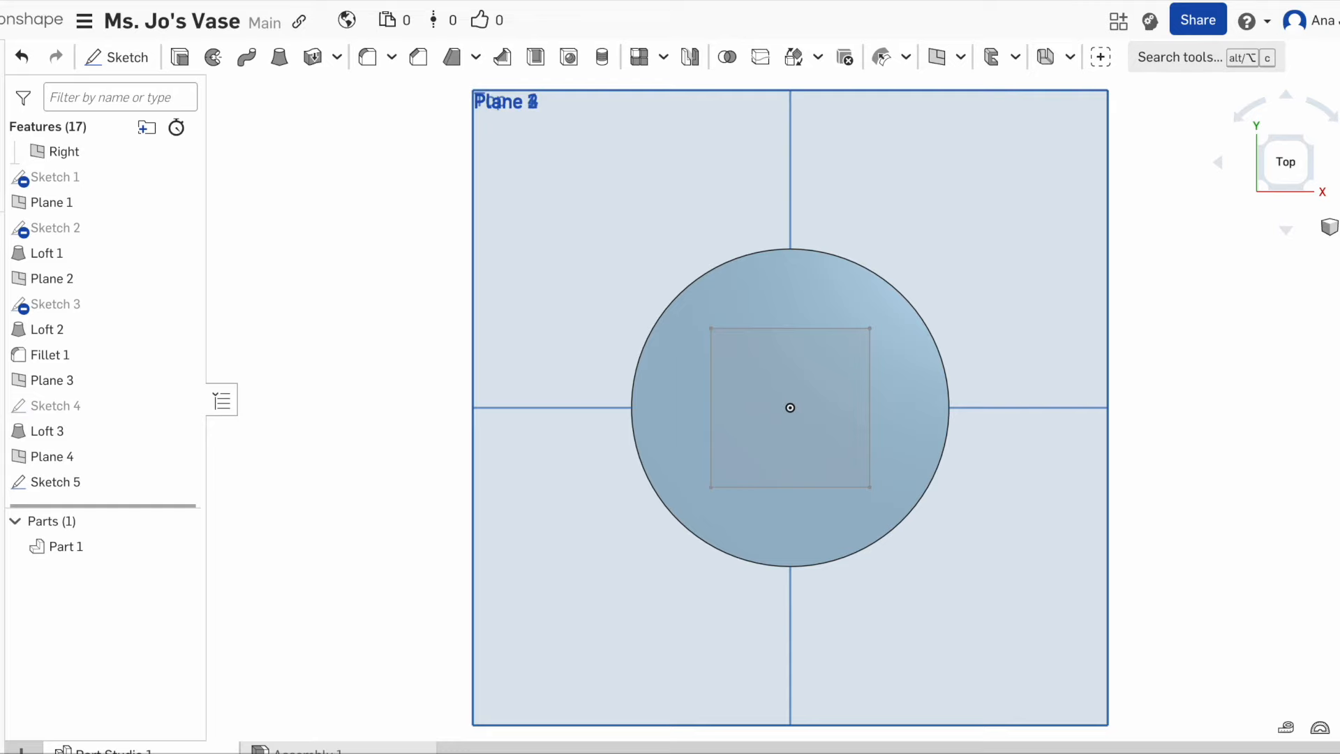
click(1327, 227)
click(1316, 255)
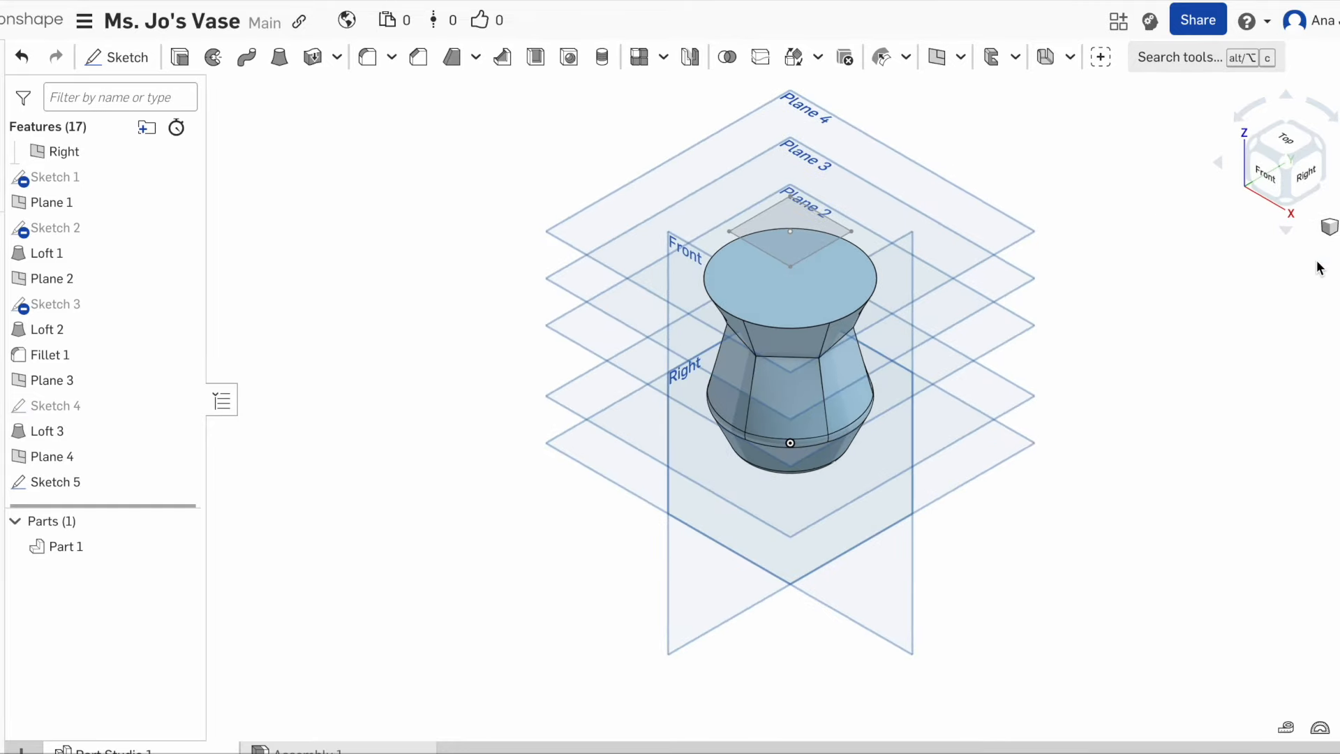
click(279, 57)
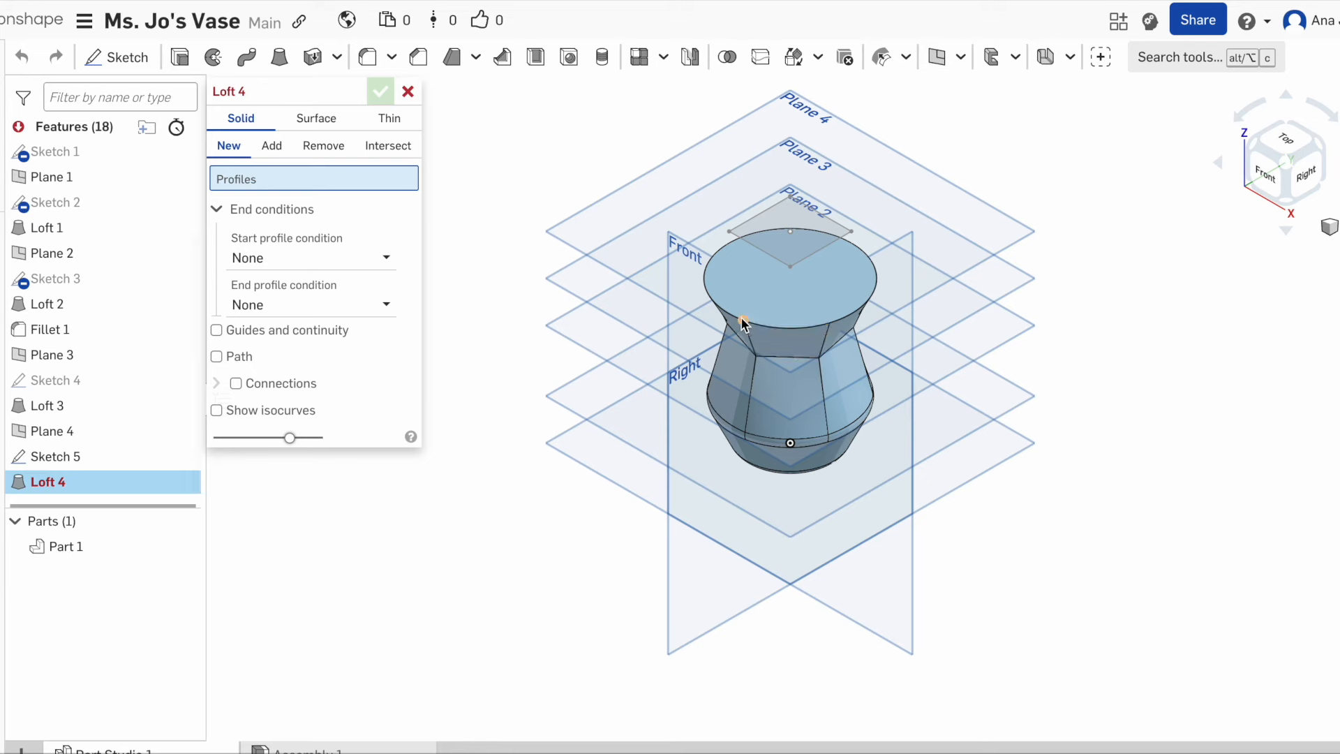
click(730, 318)
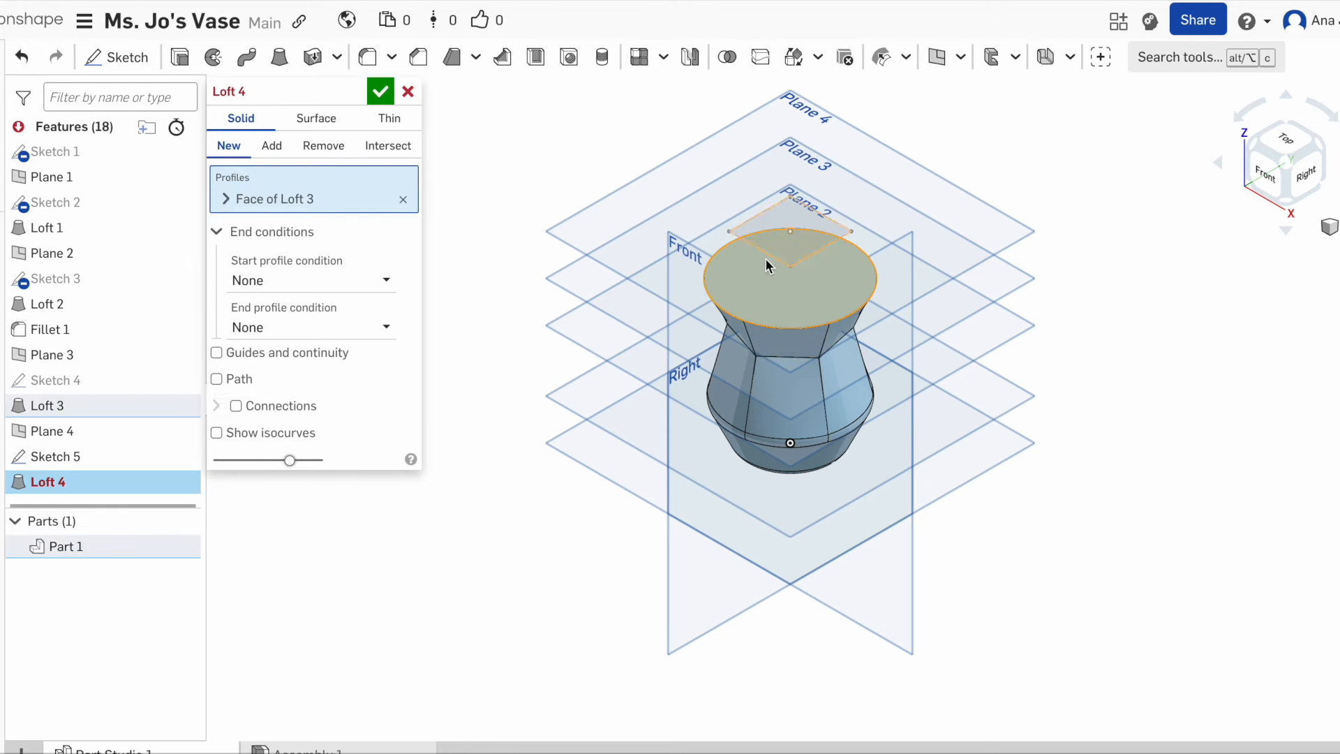
click(765, 263)
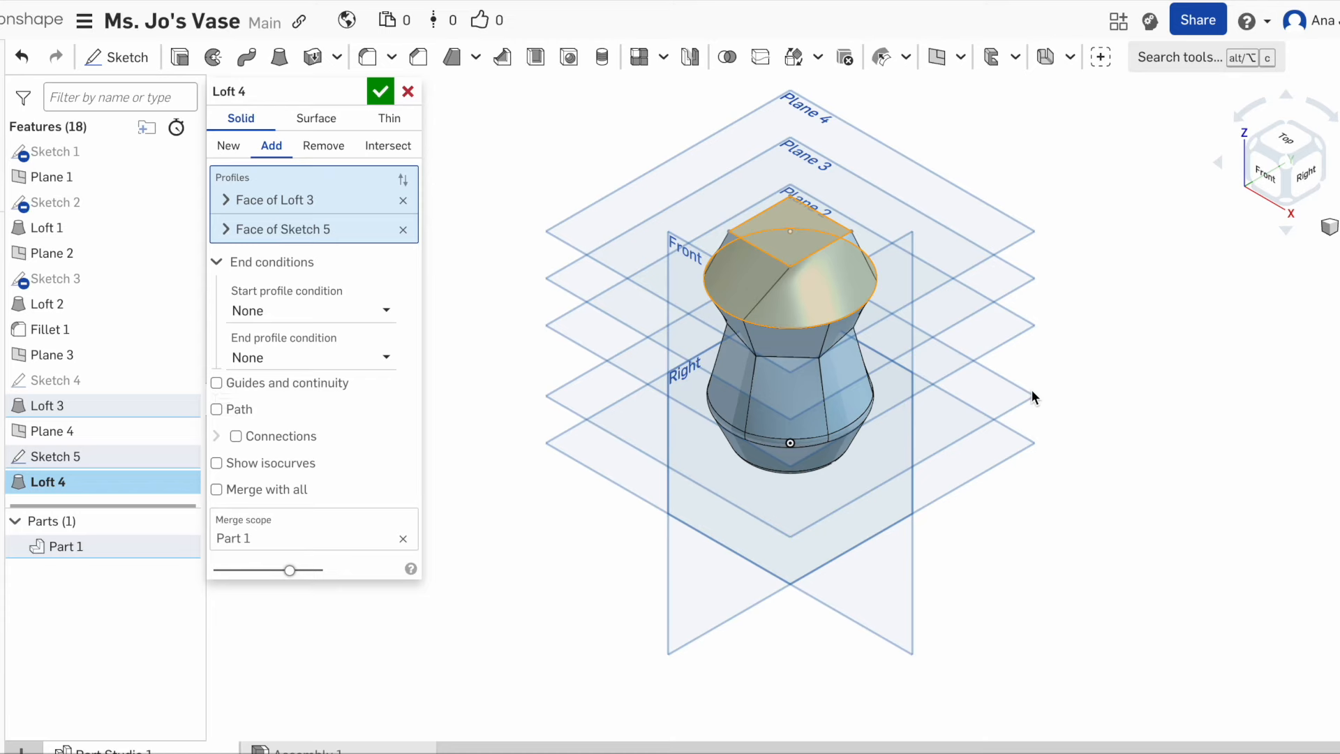
click(386, 95)
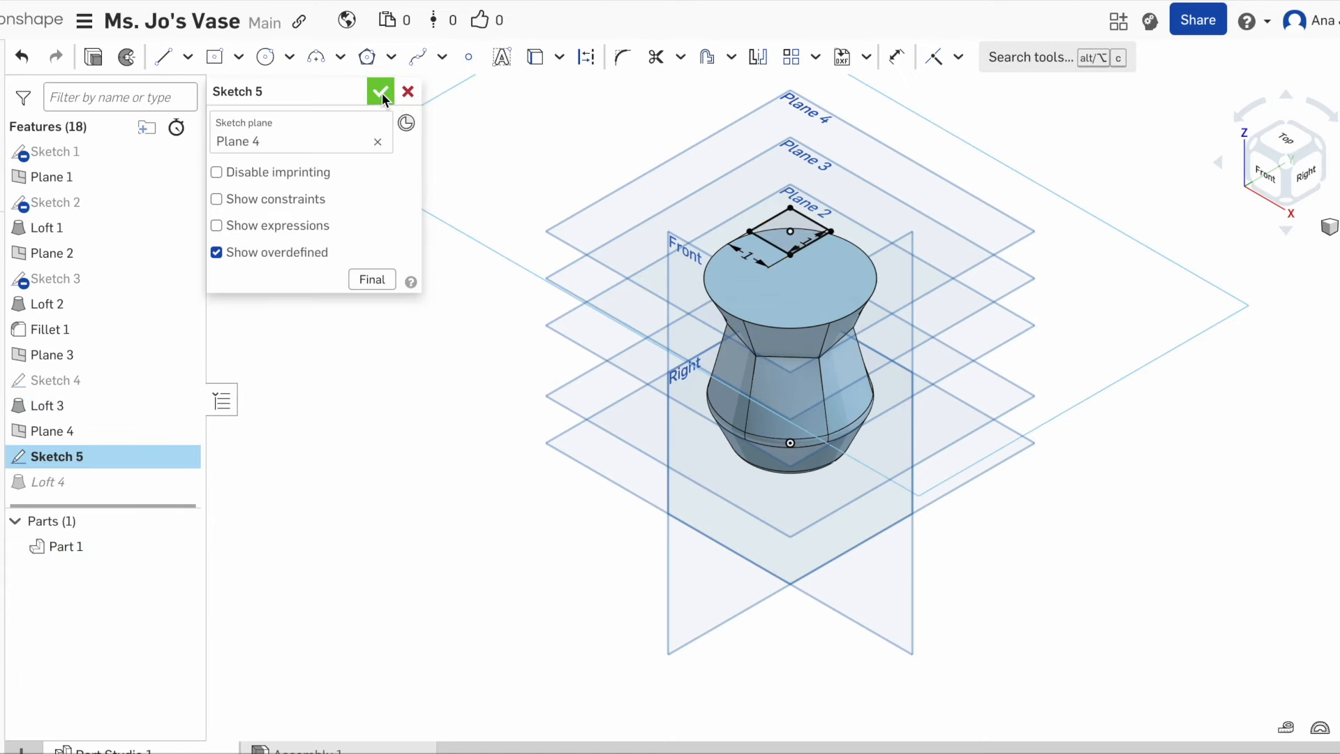
Resize the square in Sketch 5 to 1 in by 1 in and fillet the circular edge below it with a 0.25 in radius.
click(382, 94)
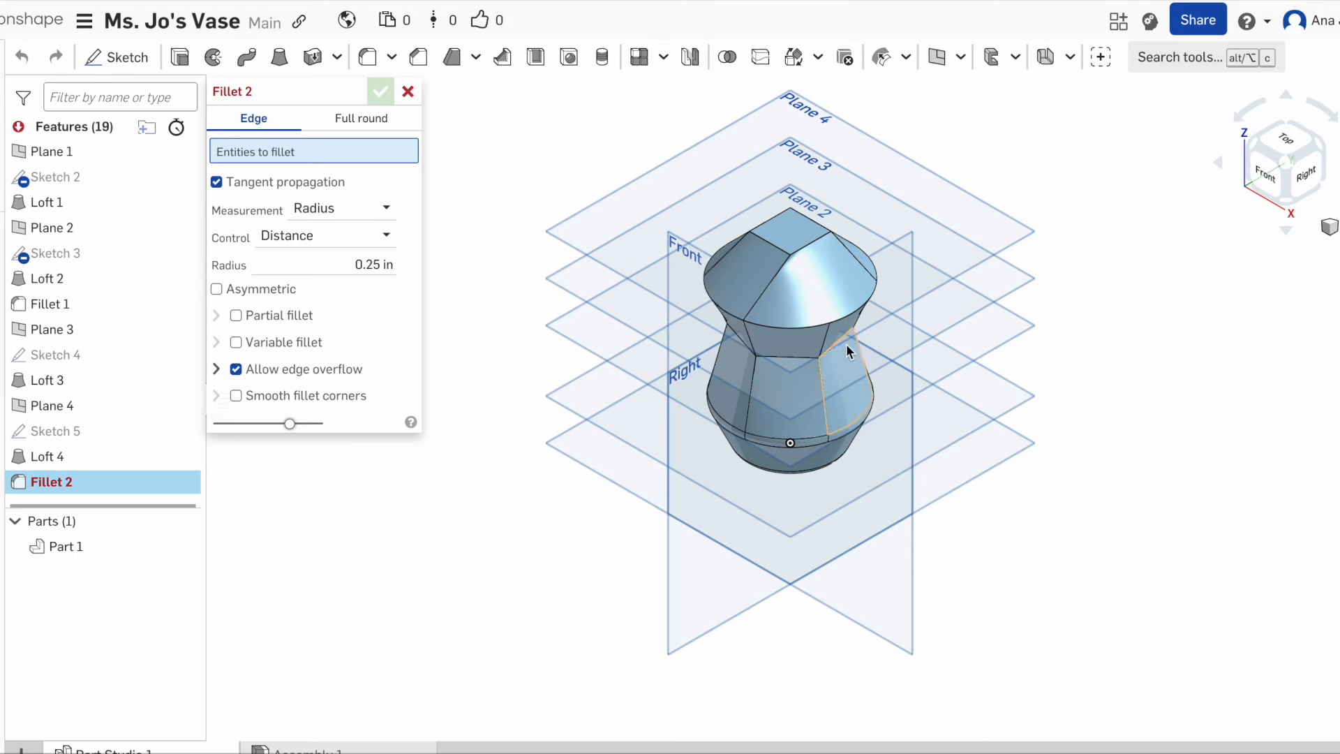
click(840, 320)
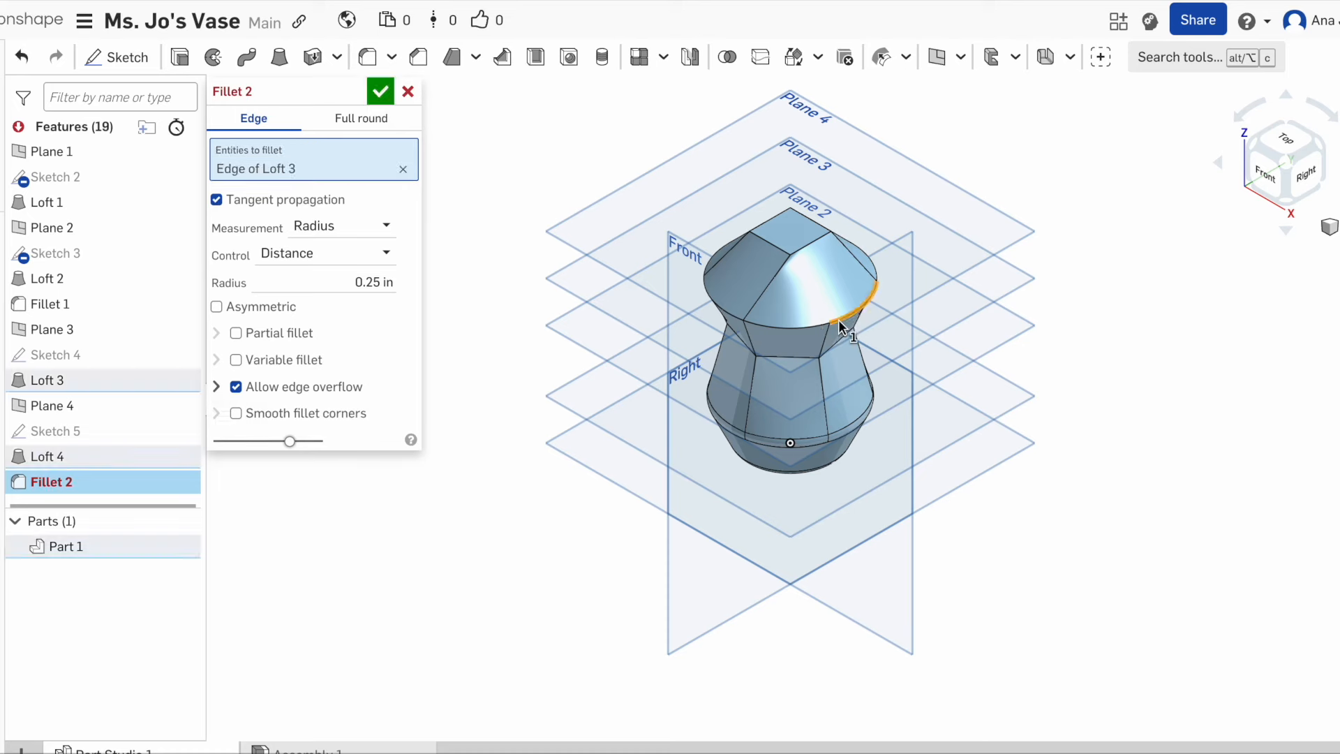
click(377, 90)
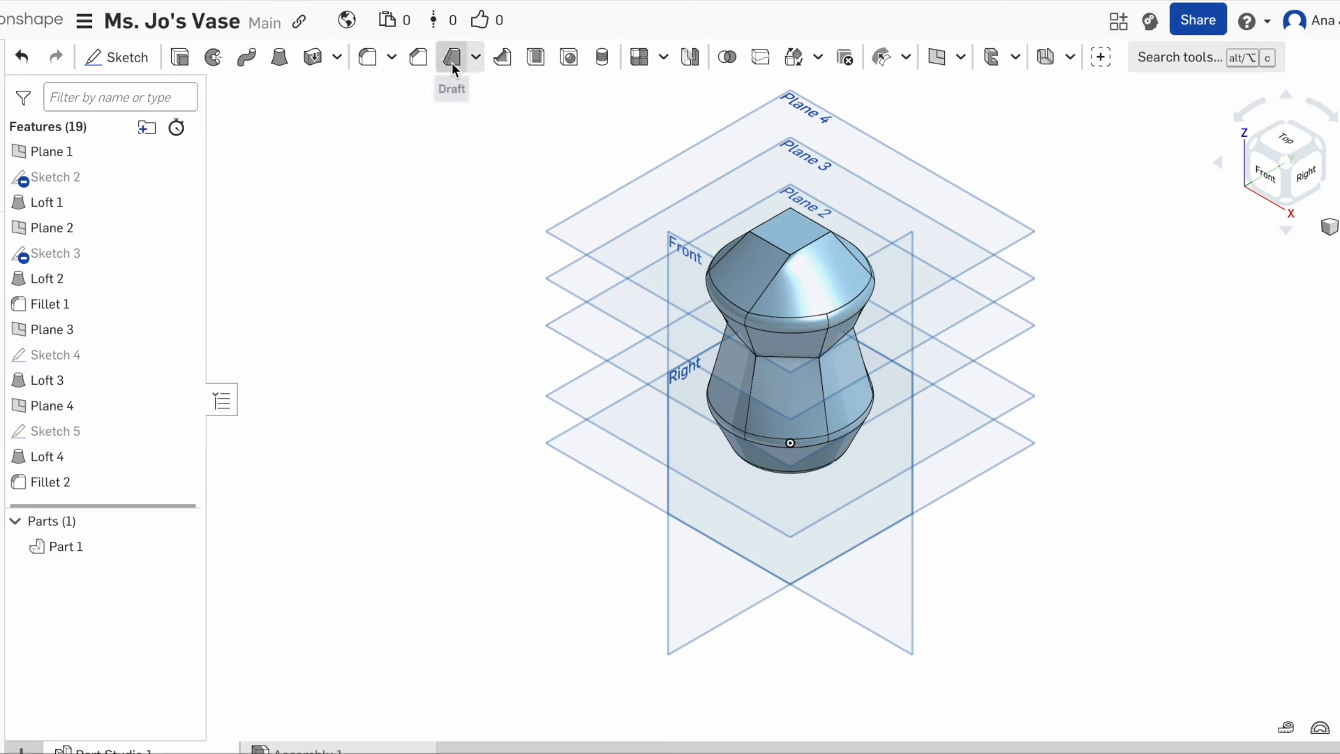
Shell the vase to a 0.05 in wall thickness, removing its square top face.
click(536, 59)
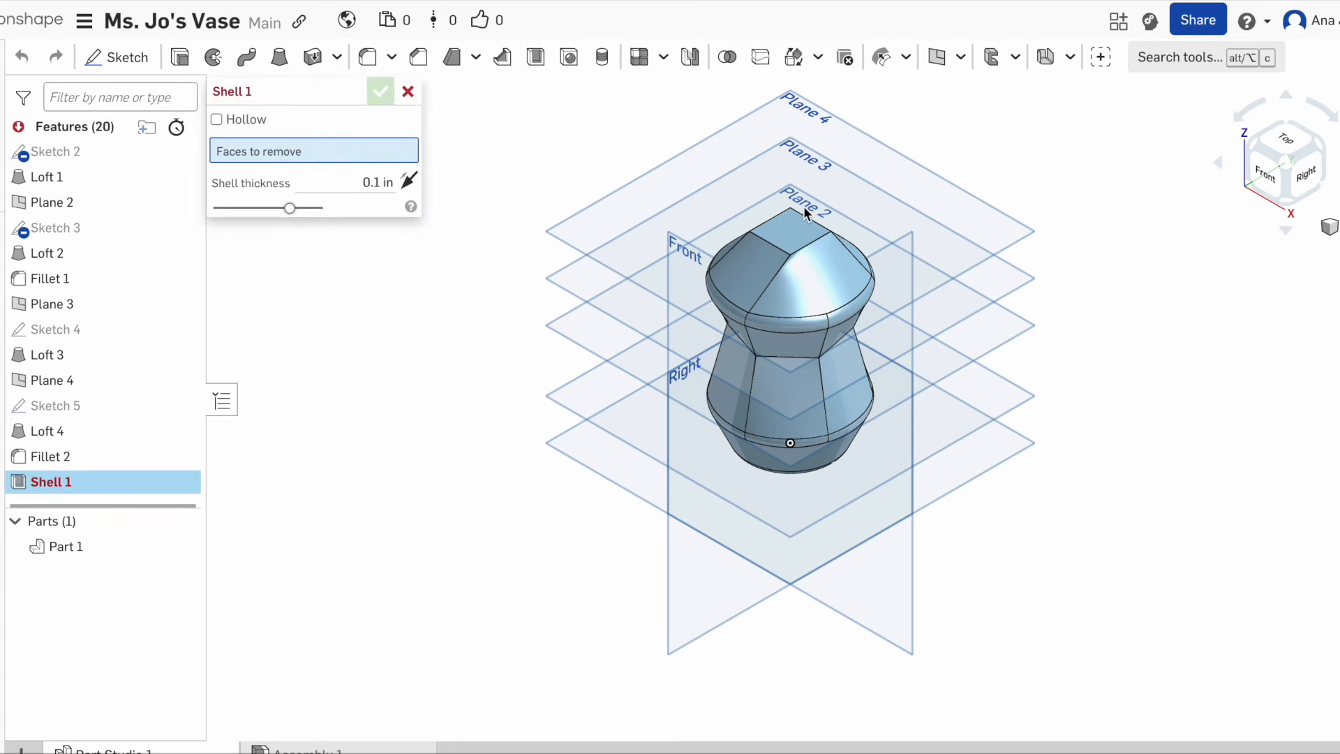
click(784, 224)
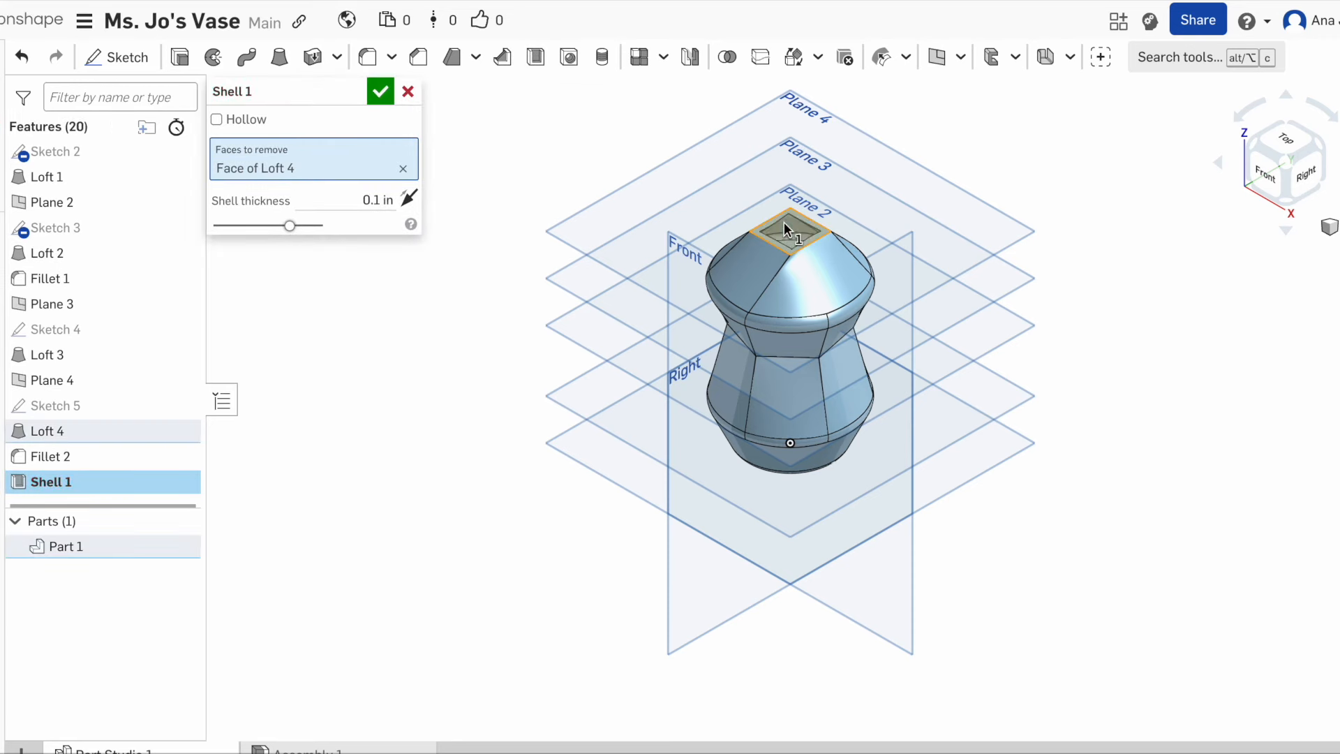
click(366, 203)
text(.05)
key(Return)
click(372, 90)
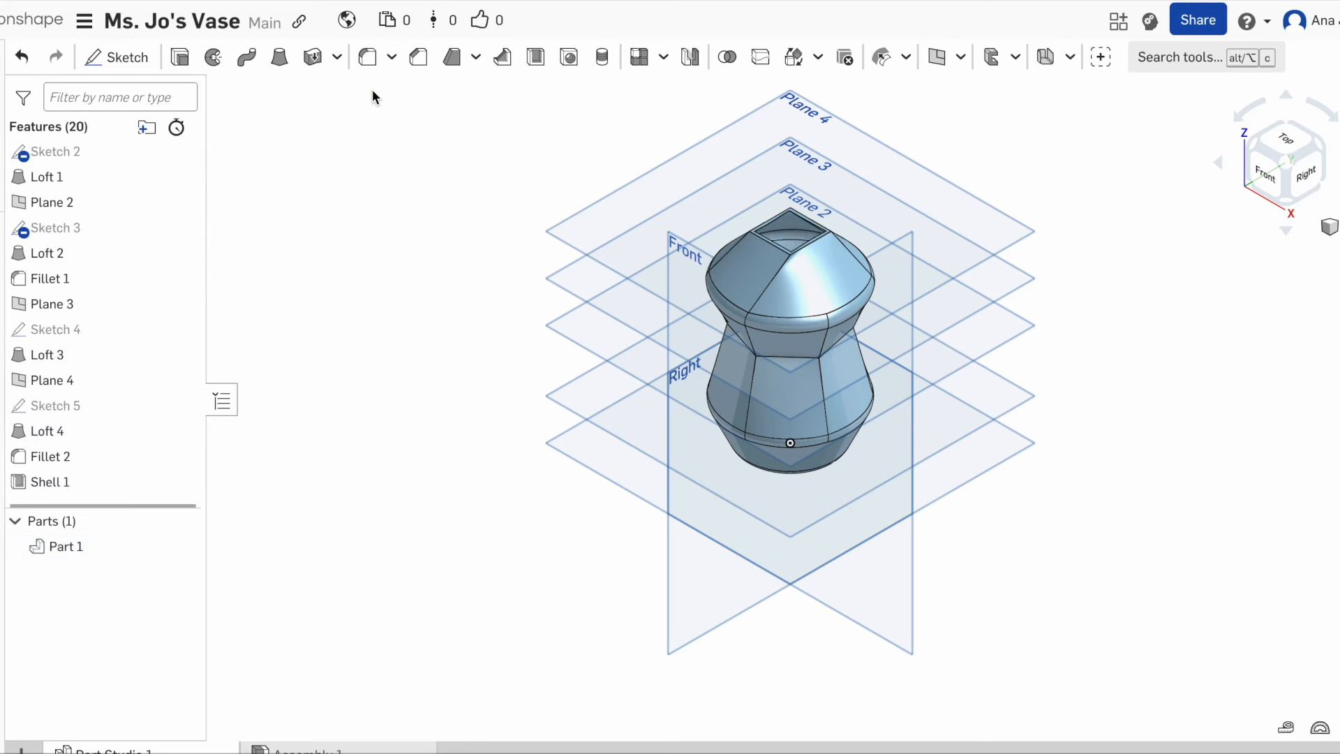
Hide the planes and examine the vase's opening, sides and base from several angles.
click(1262, 148)
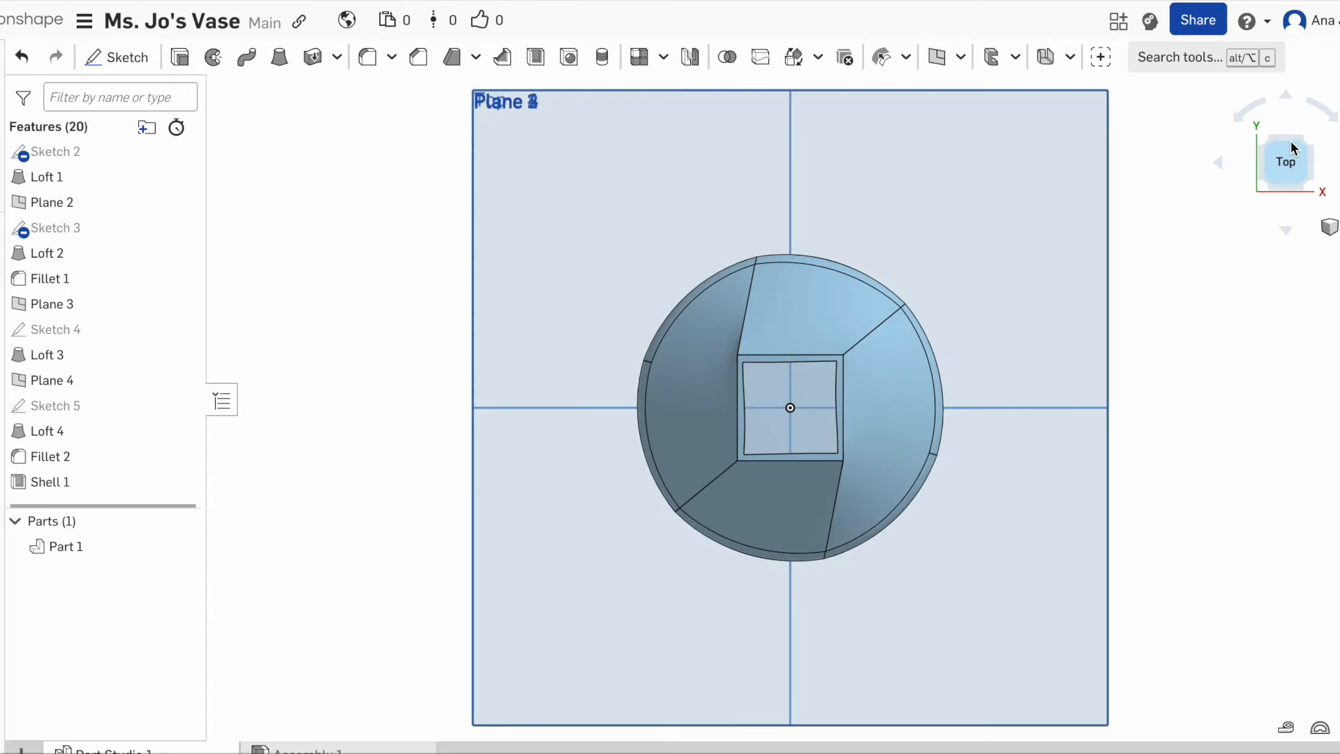
click(1329, 227)
click(1236, 300)
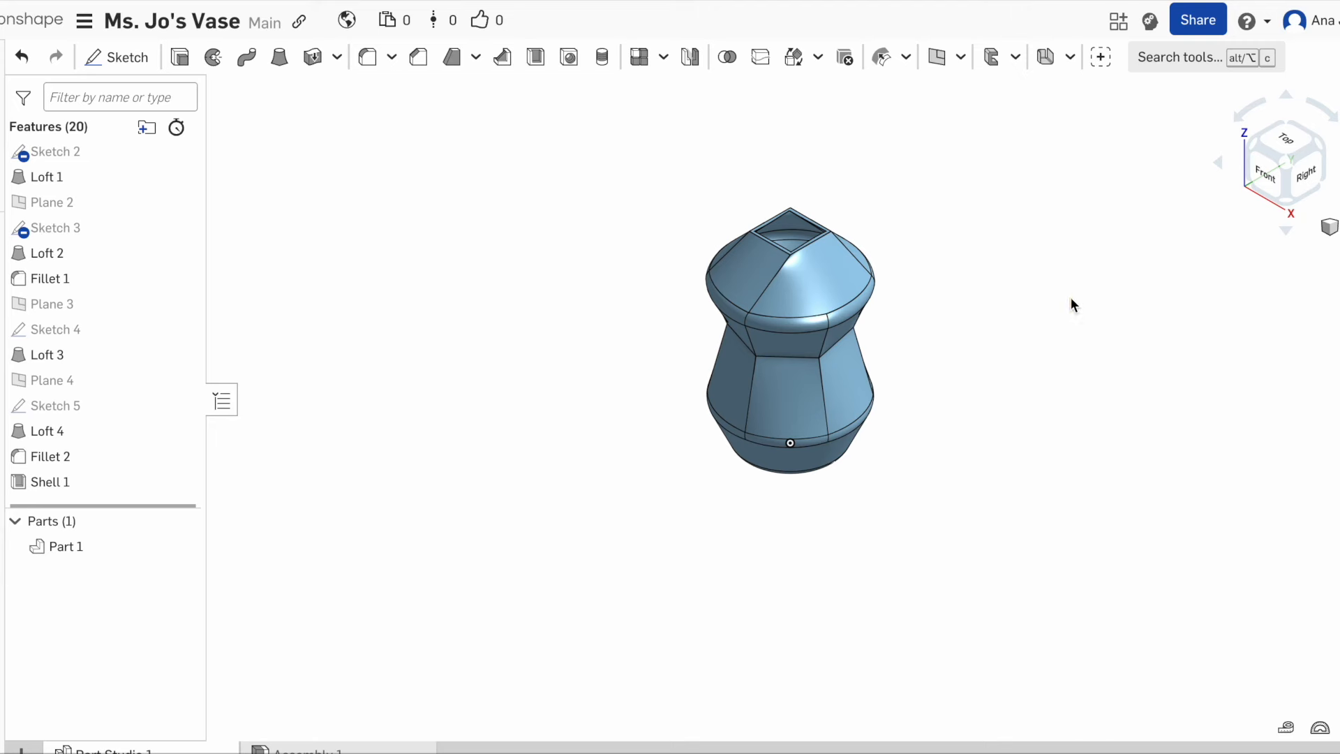
click(1284, 231)
click(1284, 232)
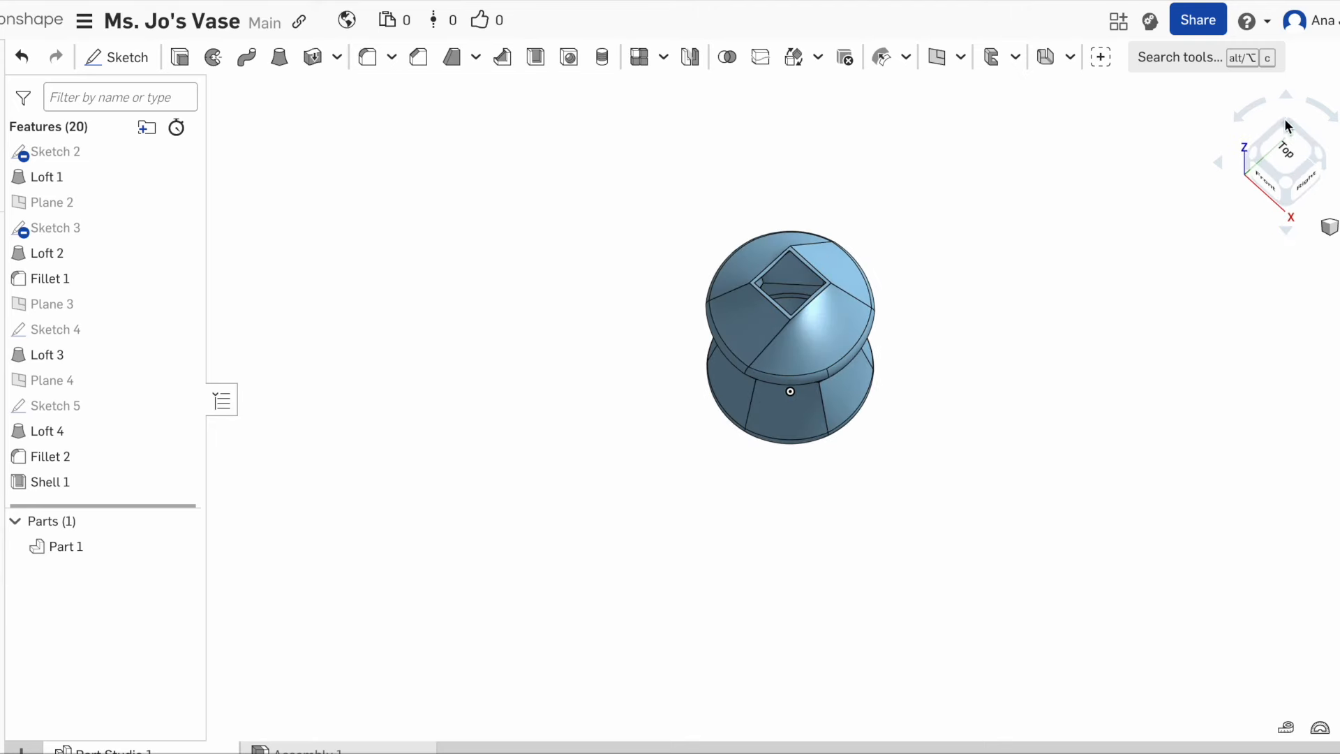
click(1288, 93)
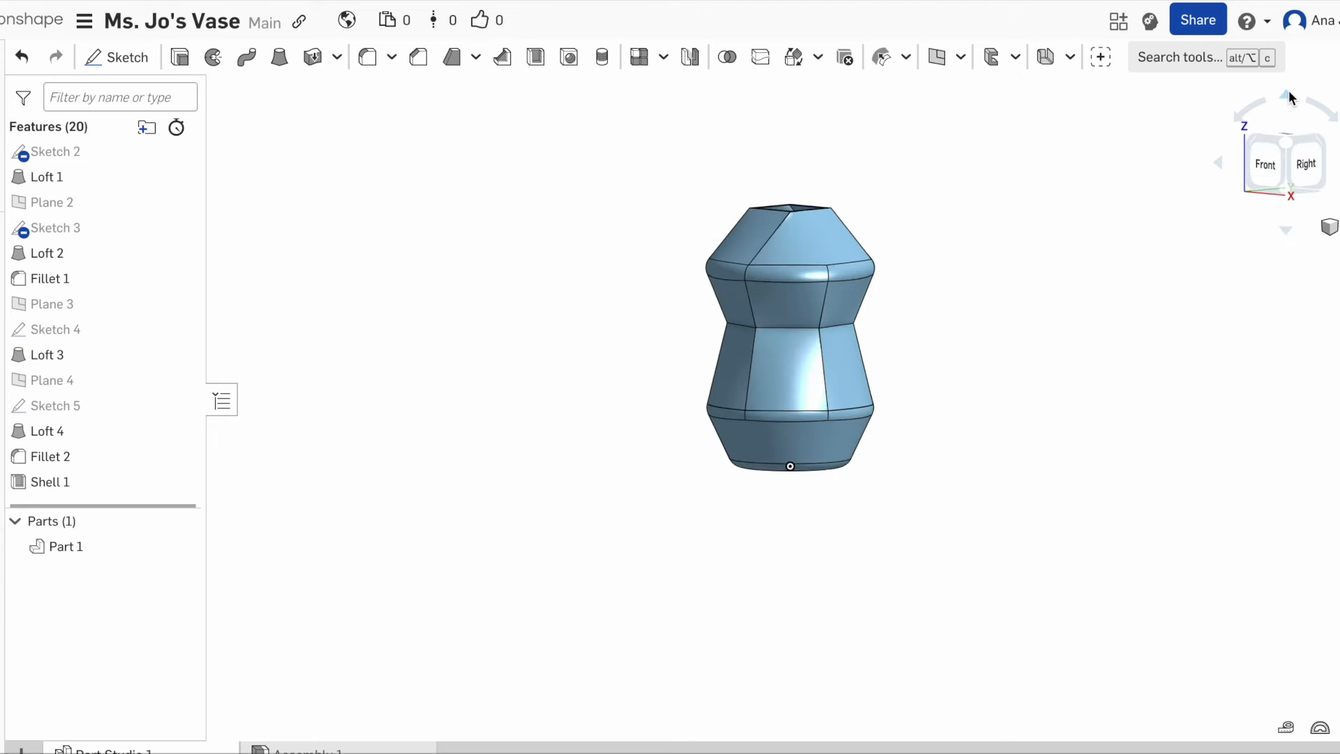
click(1290, 96)
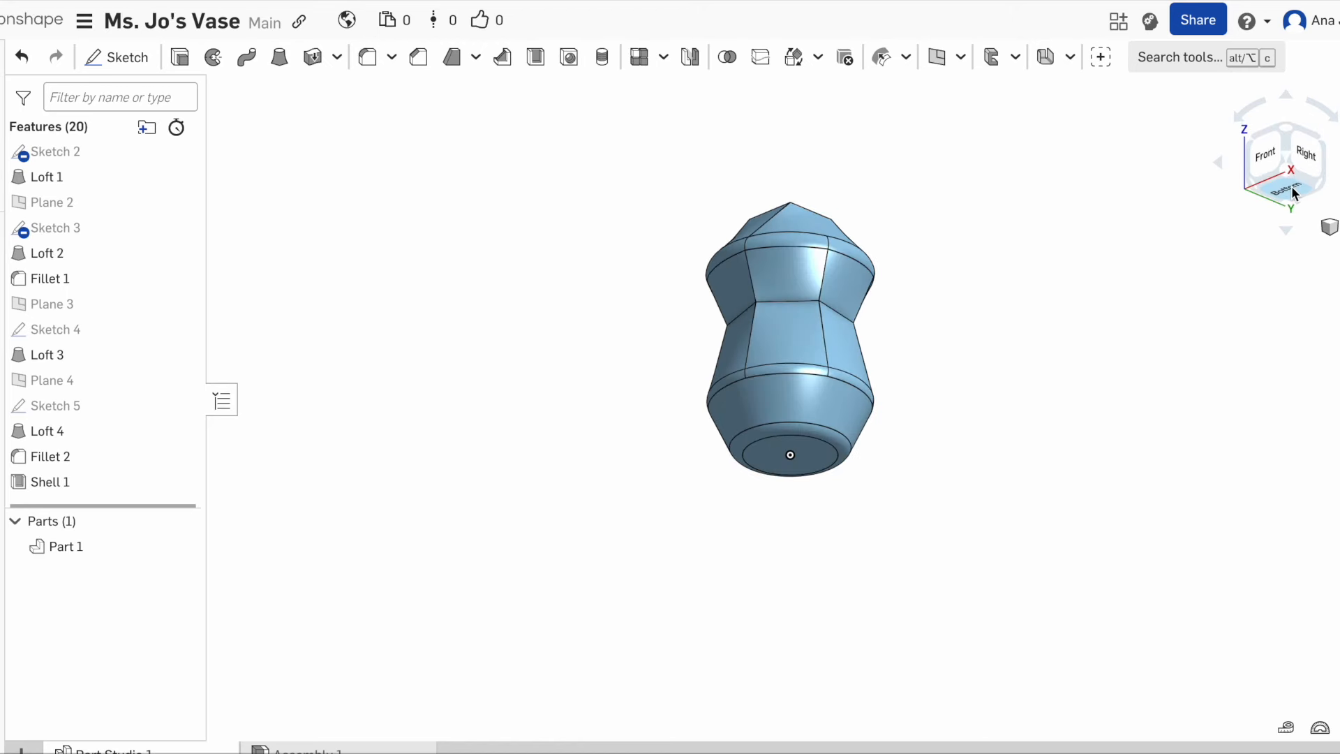
click(1286, 231)
click(1285, 231)
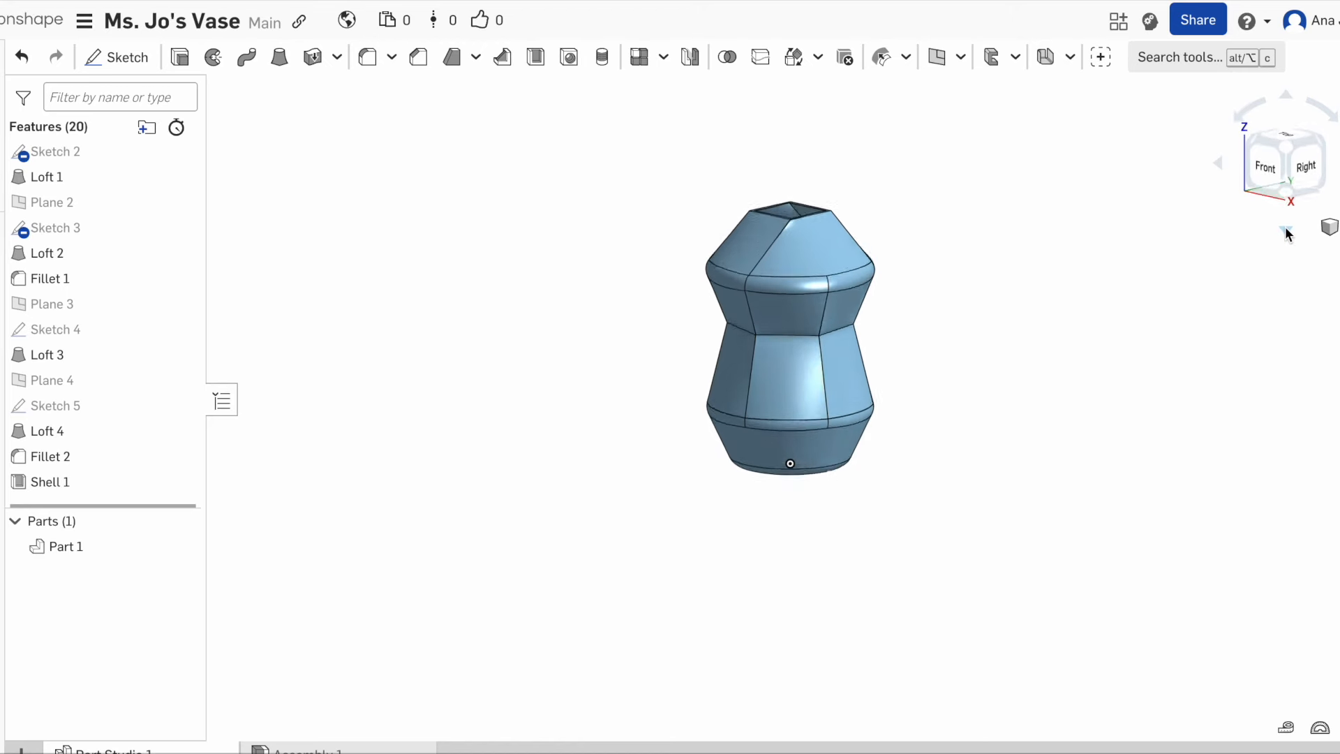
Create a drawing without predefined views and place the front view of Part 1 at 1:2 scale in the sheet's lower-left area.
click(21, 749)
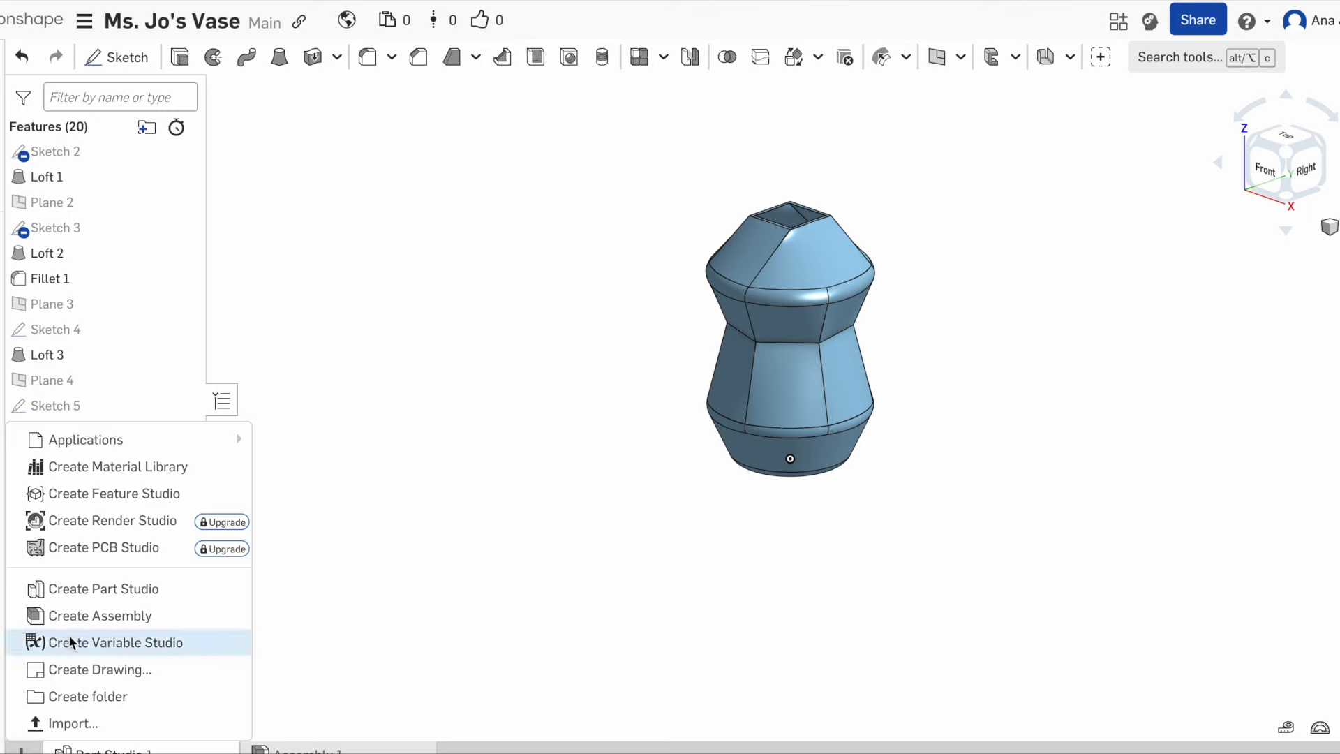
click(73, 669)
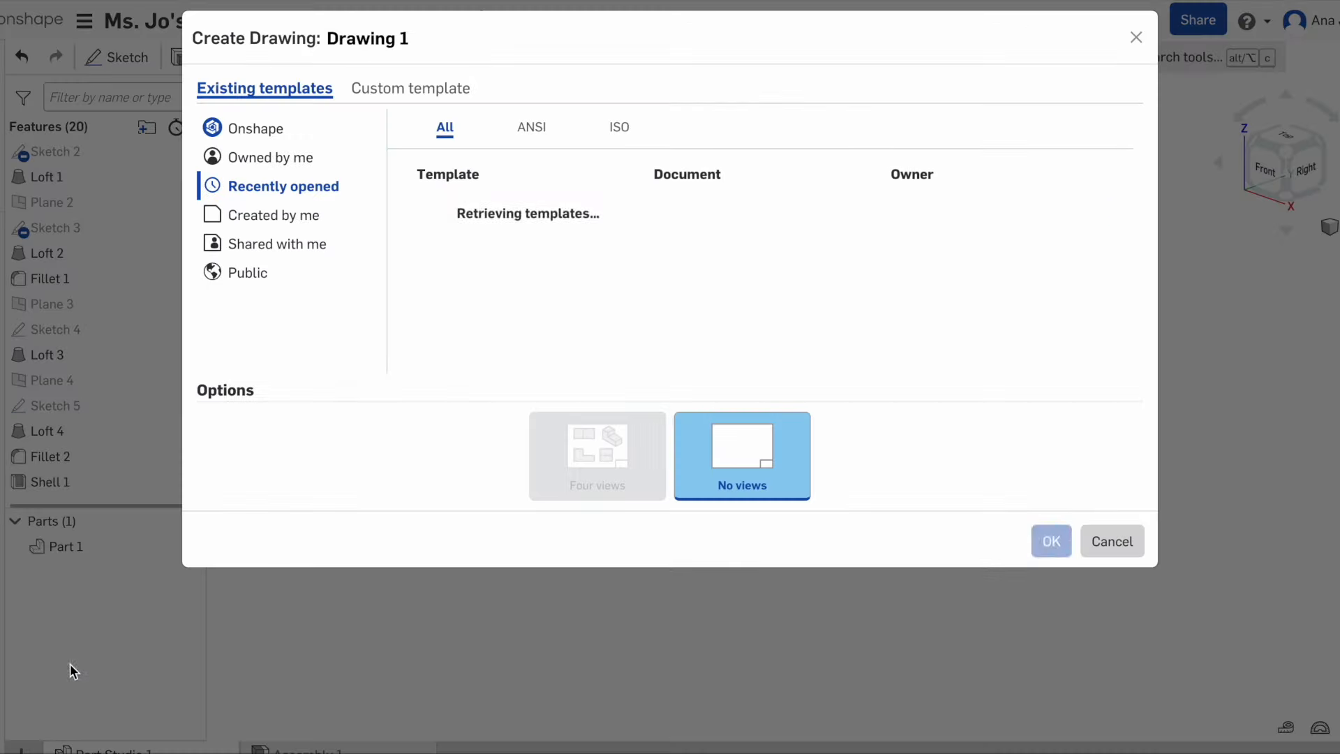
click(1049, 532)
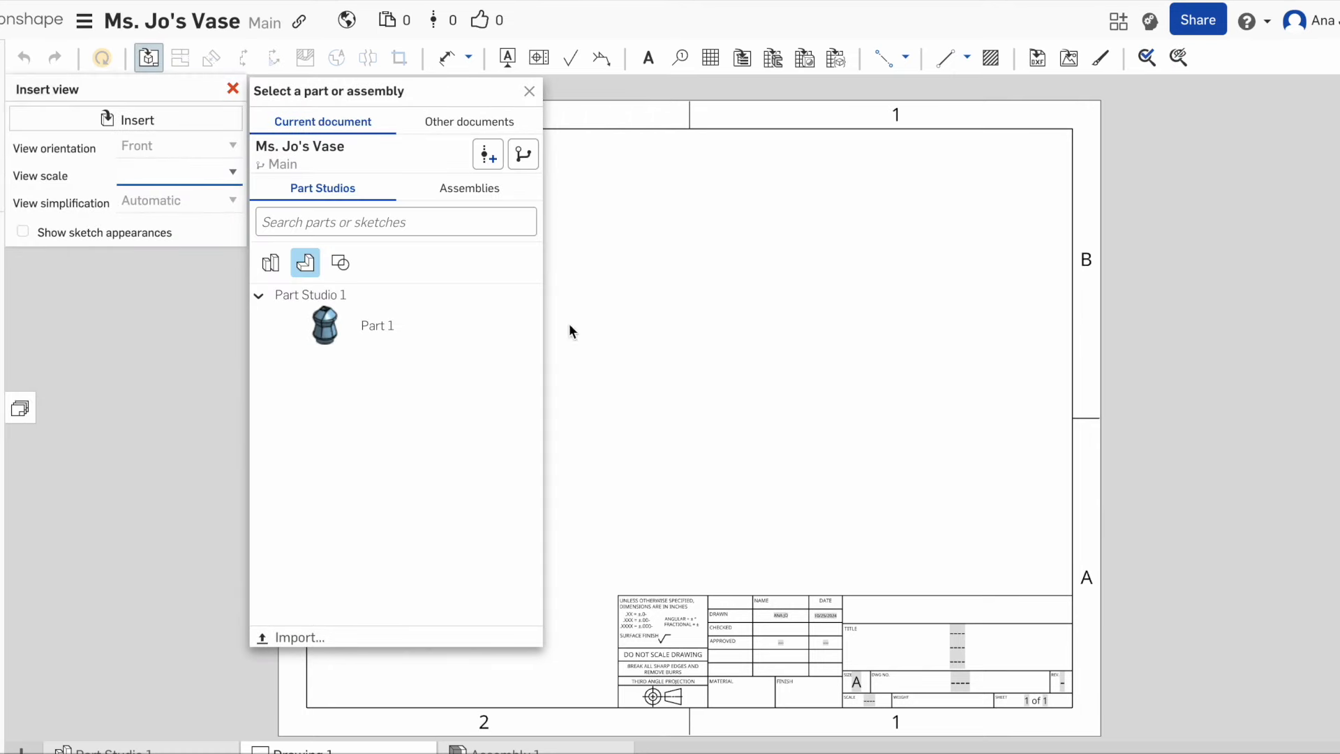
click(335, 329)
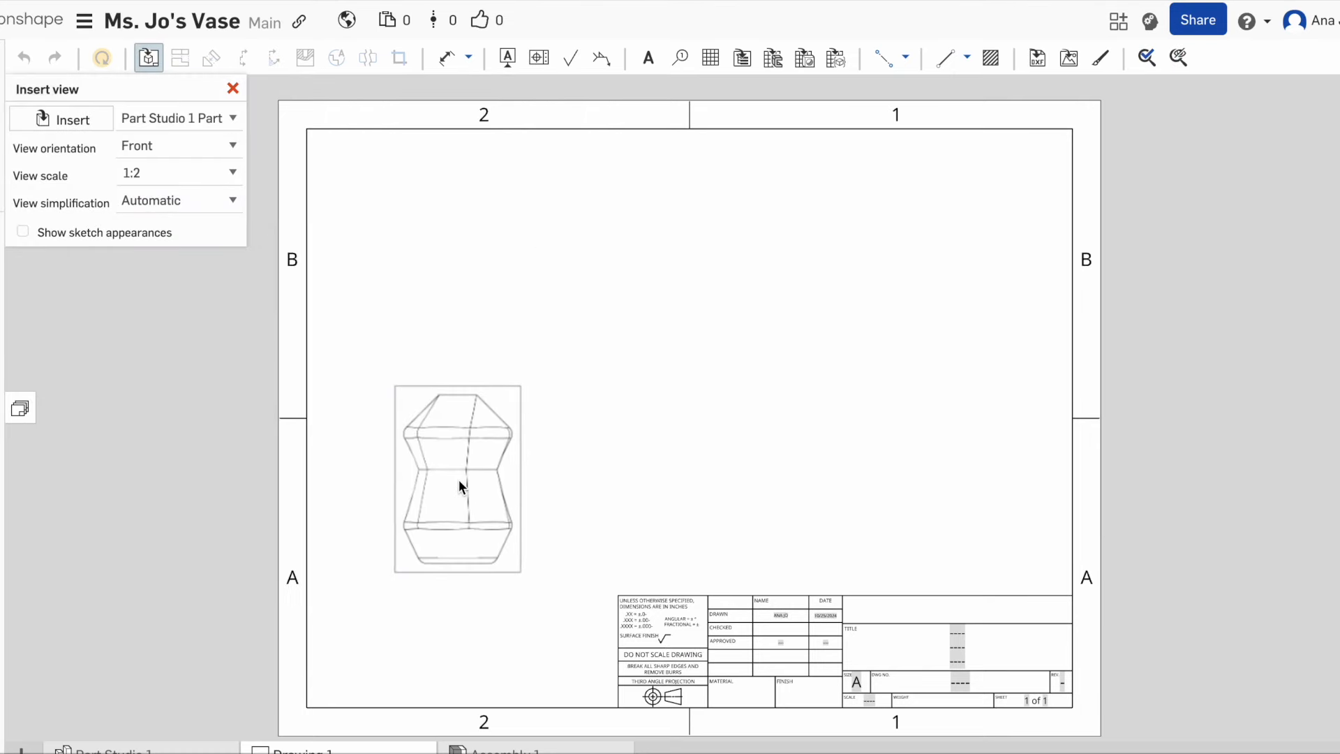
click(458, 480)
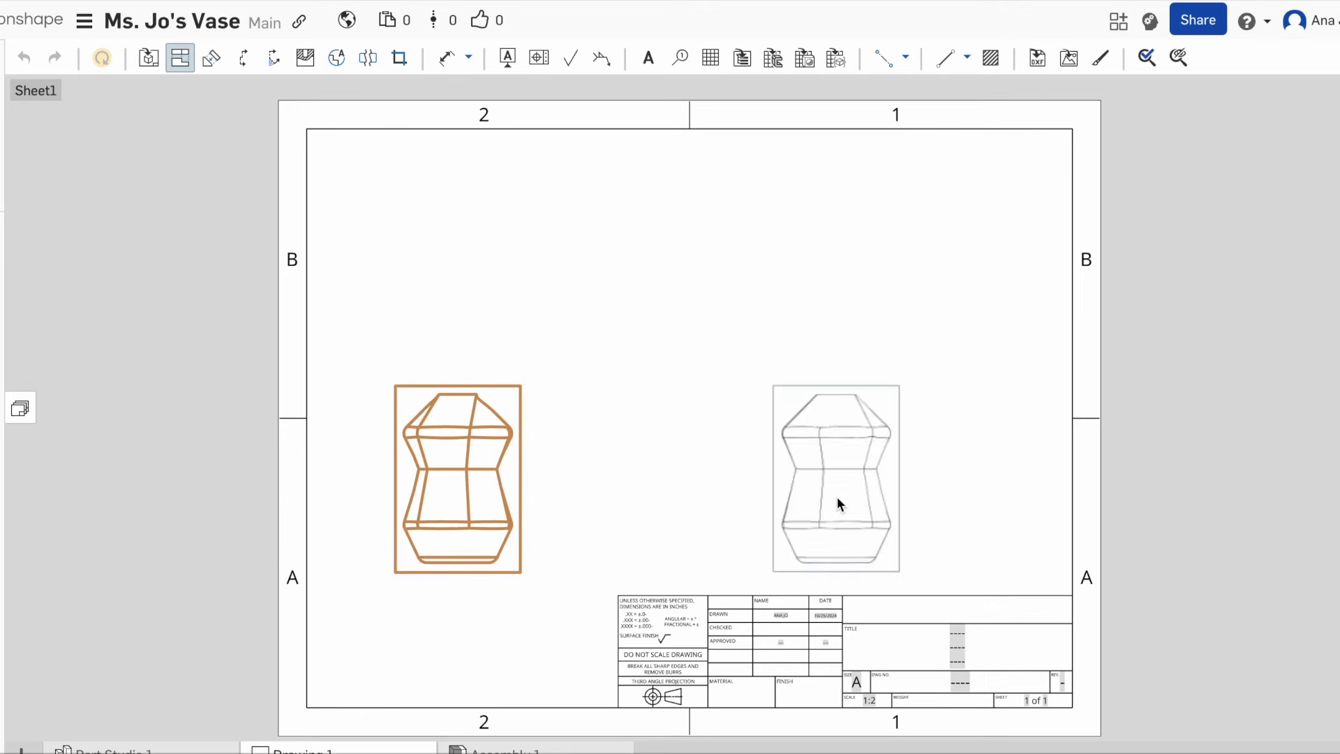
Project a side view, a top view and an isometric view of the vase from the front view.
click(836, 496)
click(461, 468)
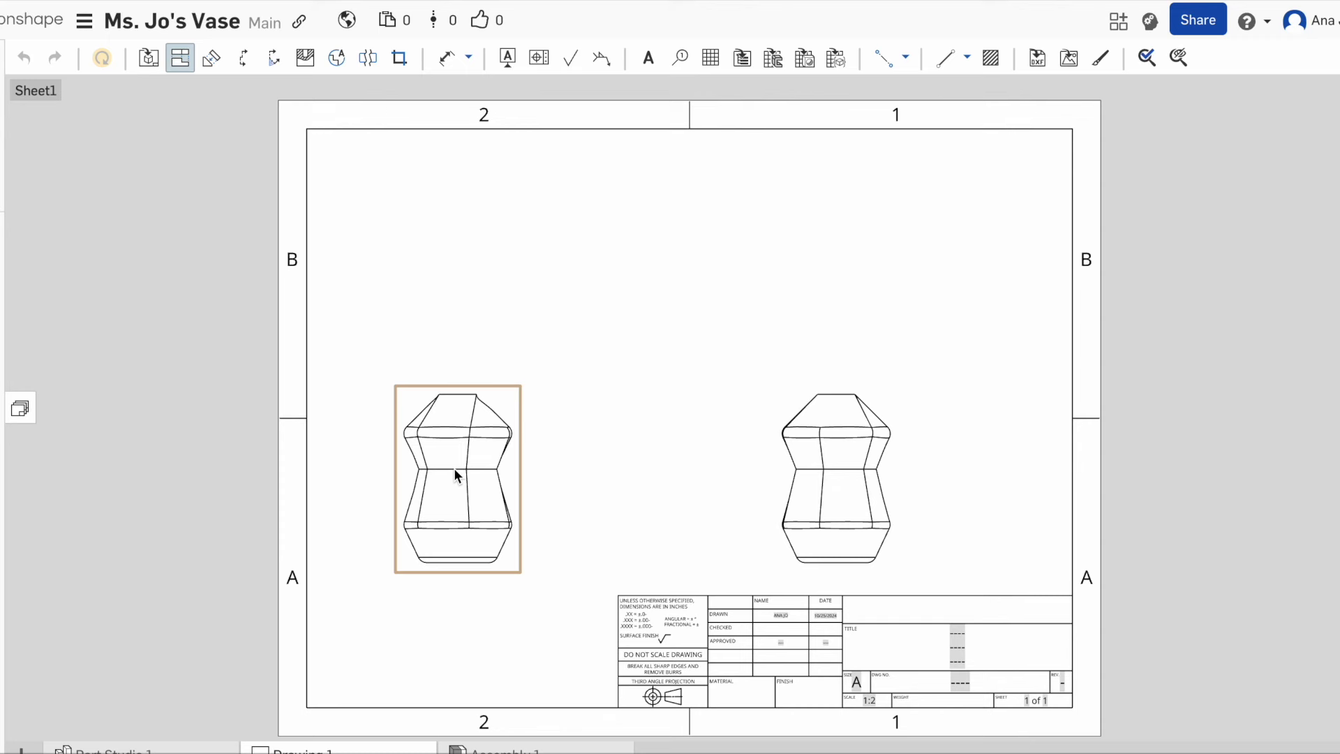
click(453, 215)
click(461, 450)
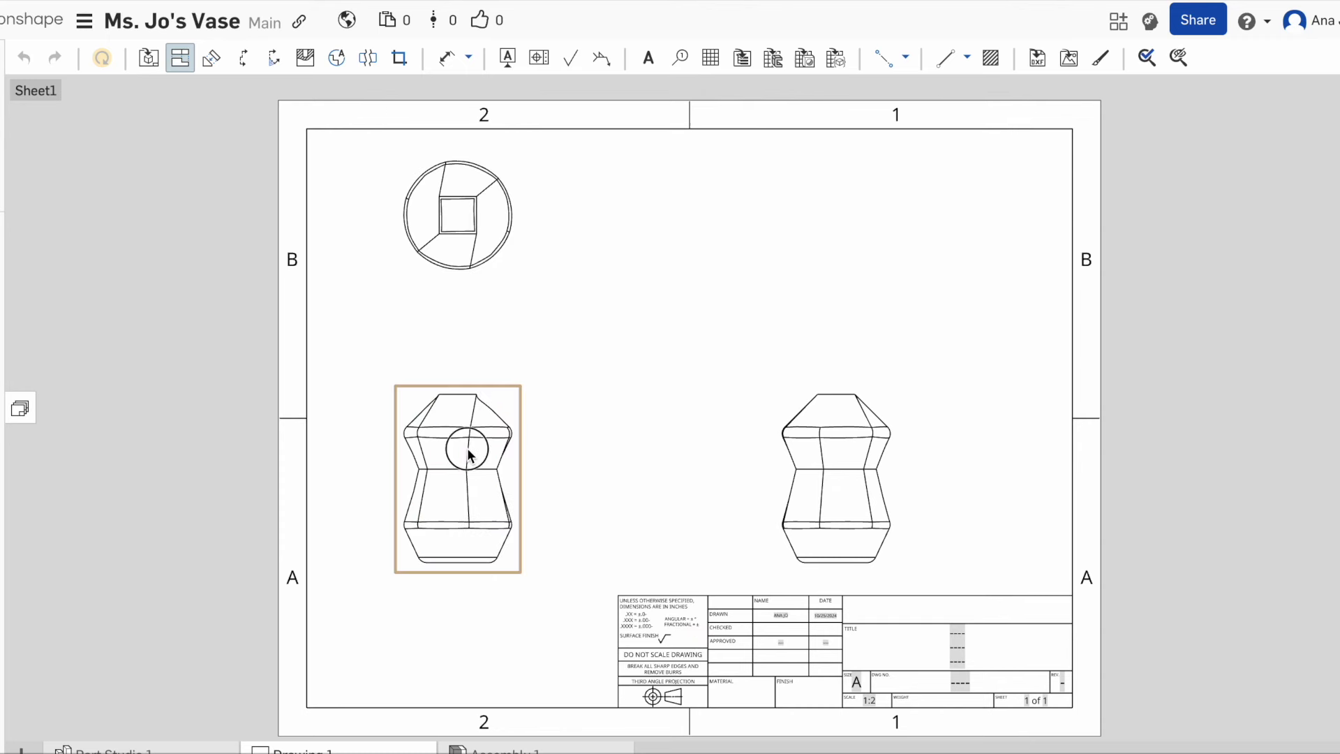
click(858, 263)
key(Escape)
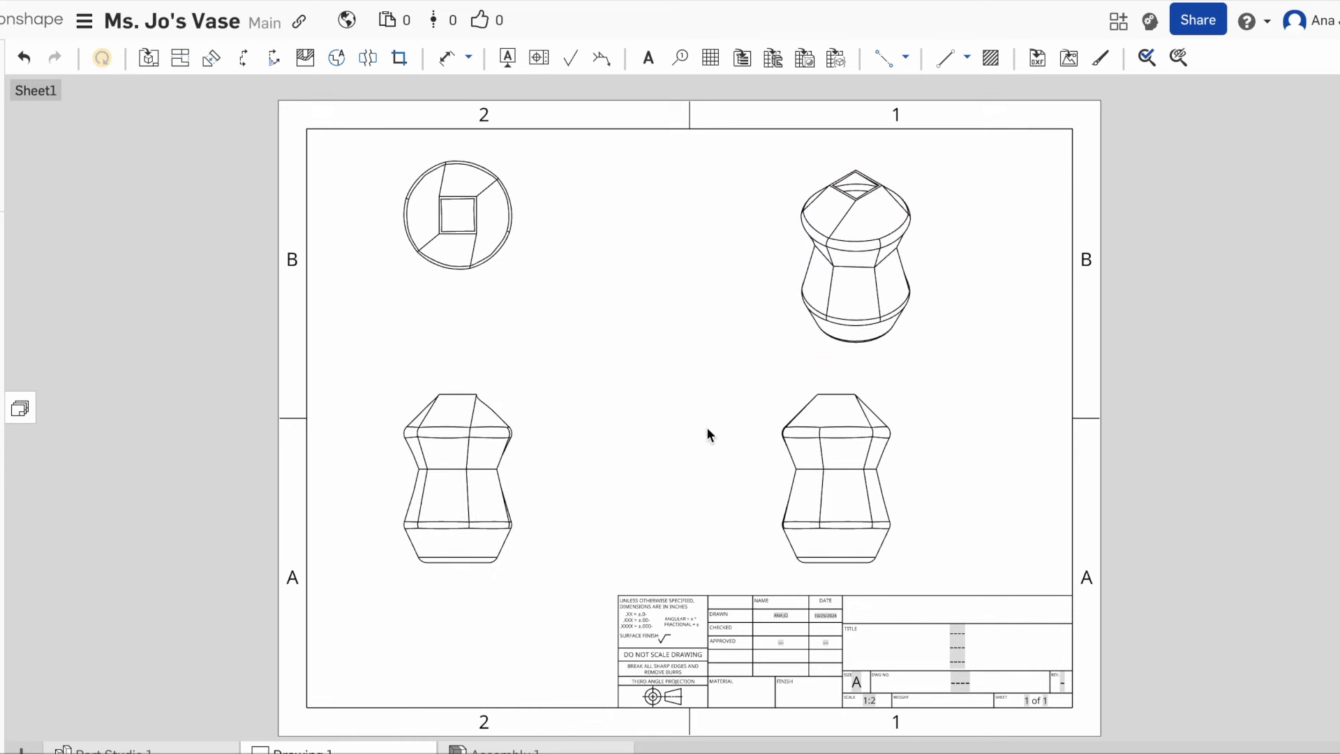
Dimension the vase's views on the drawing sheet.
click(474, 468)
drag(473, 466, 486, 462)
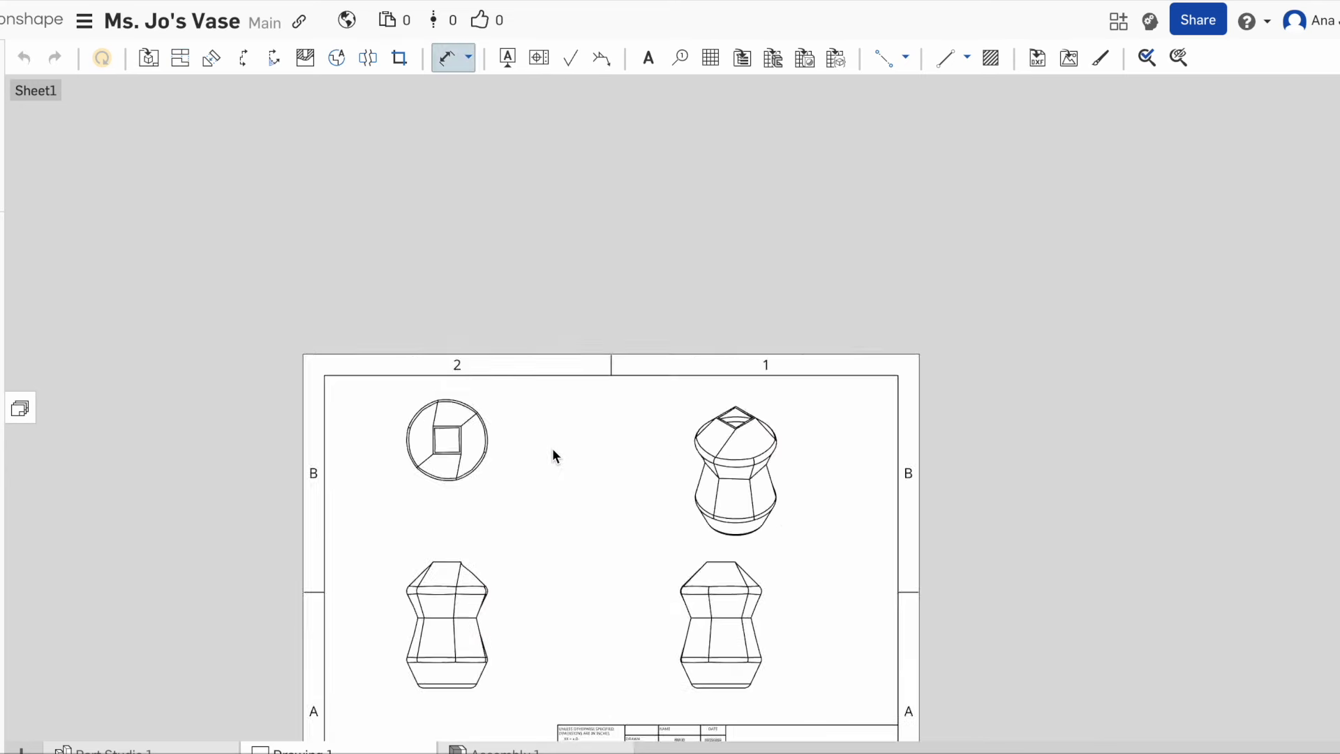
scroll(552, 460, down, 4)
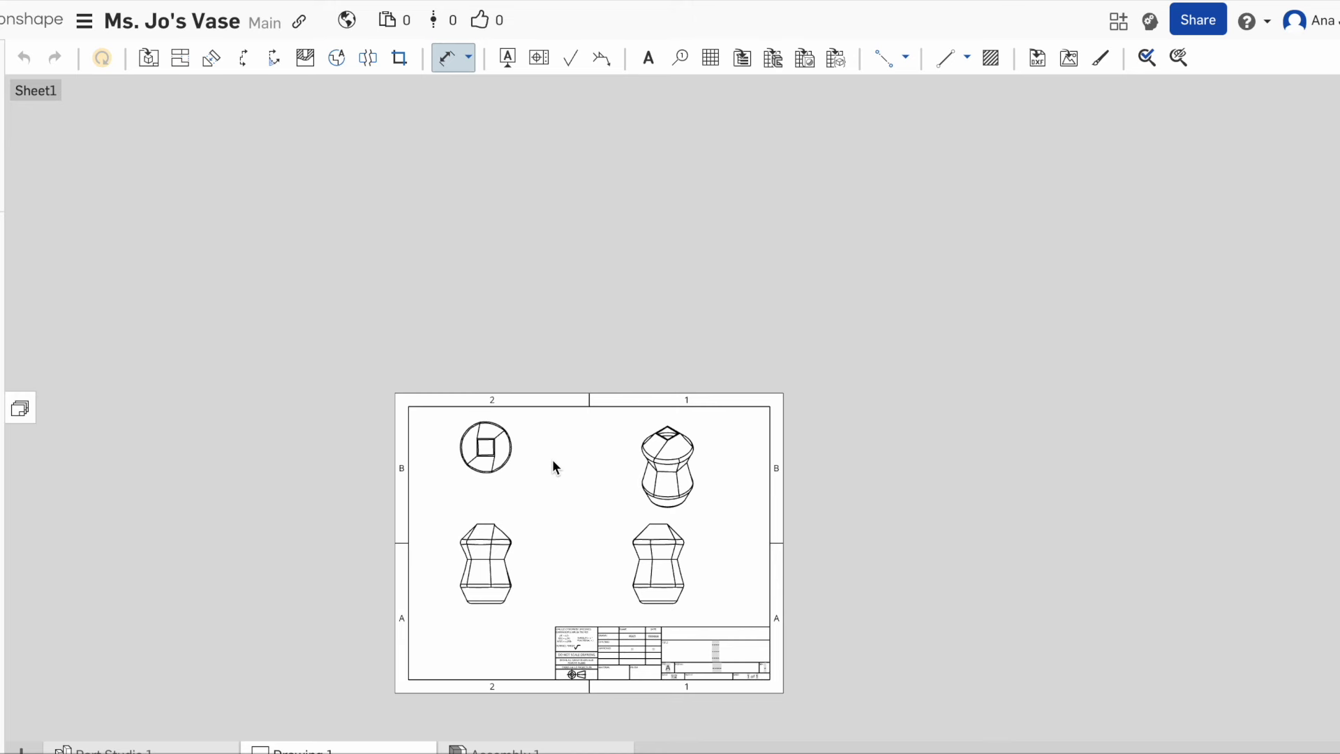